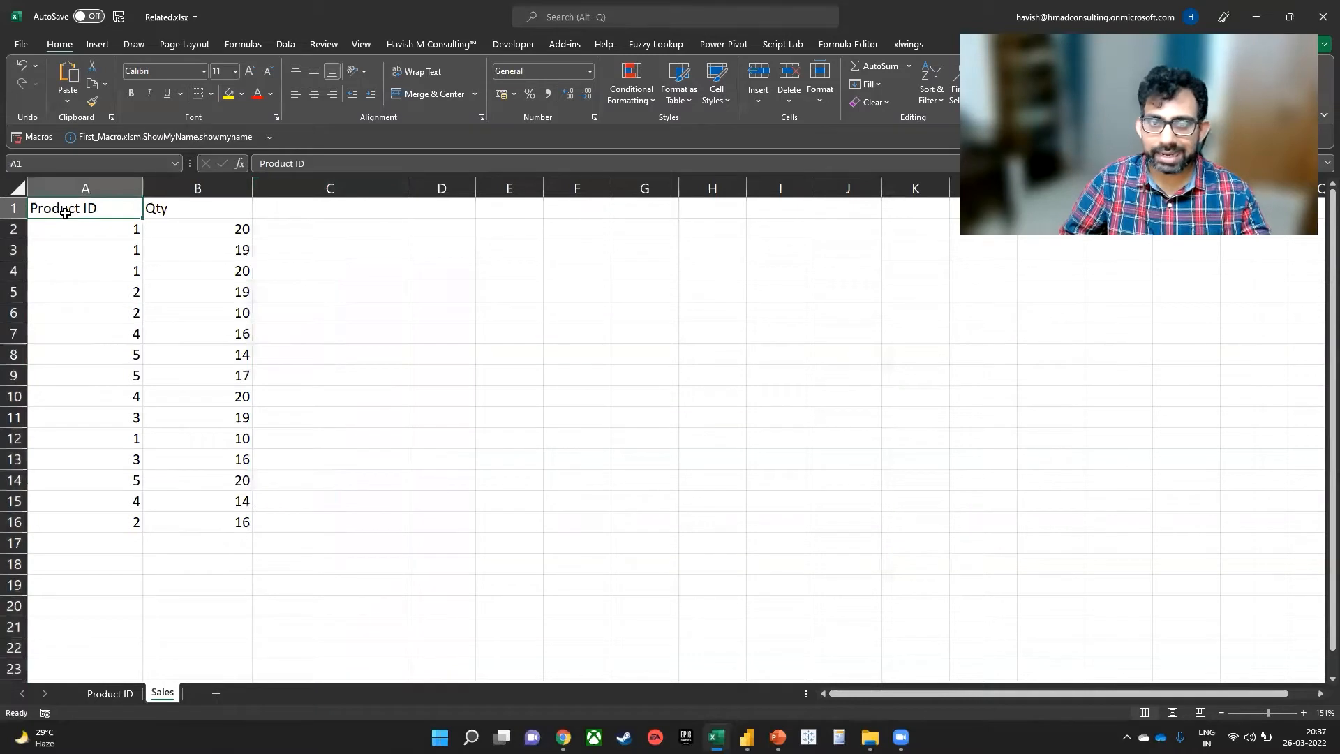
- Enter the header Total Sales in cell C1 of the Sales sheet, beside the Product ID and Qty data
{"action": "left_click_drag", "start_coordinate": [72, 232], "coordinate": [84, 522]}
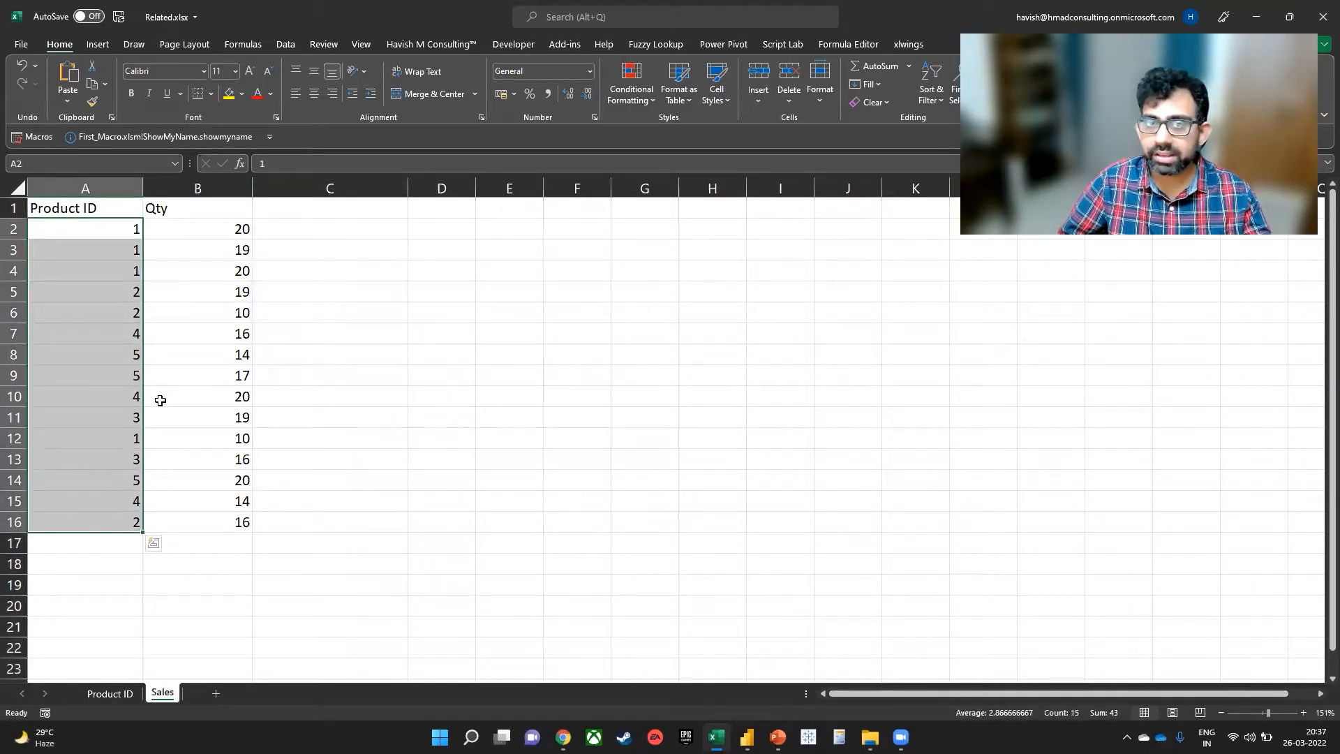
{"action": "left_click_drag", "start_coordinate": [209, 230], "coordinate": [208, 520]}
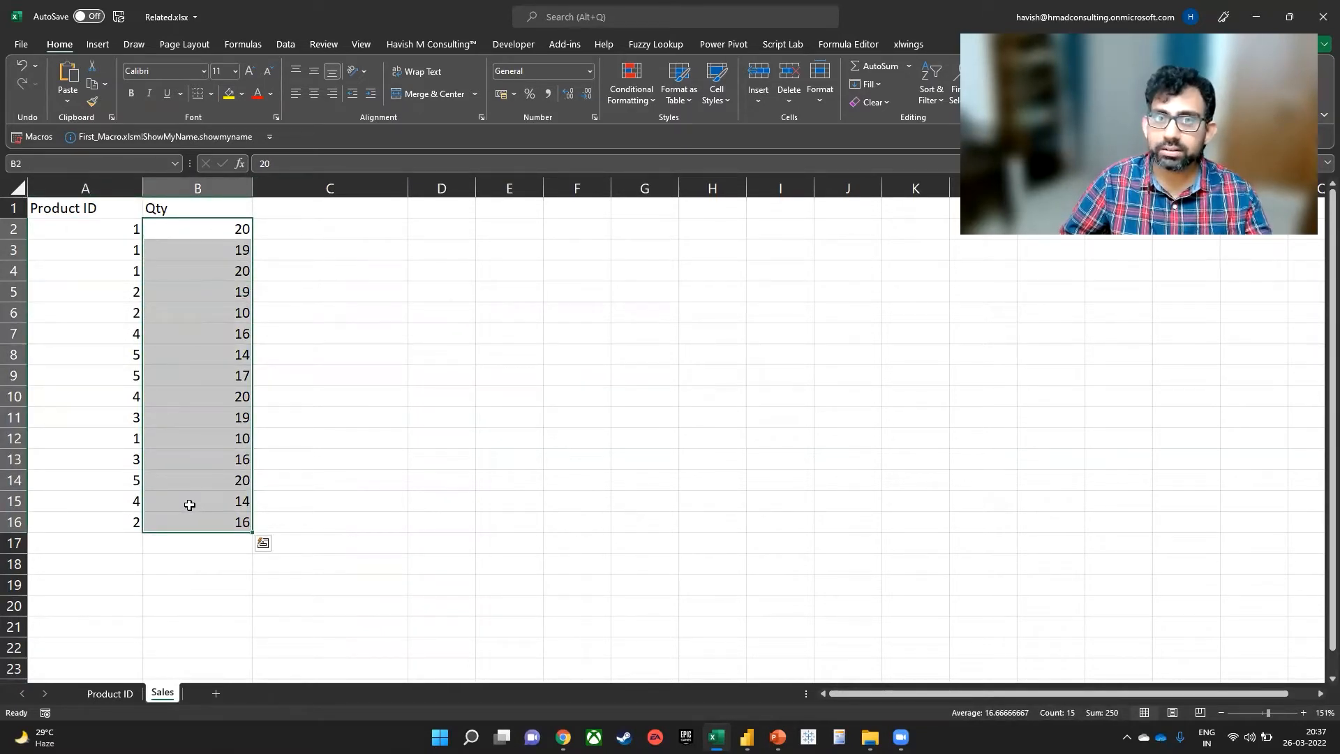
{"action": "left_click", "coordinate": [320, 208]}
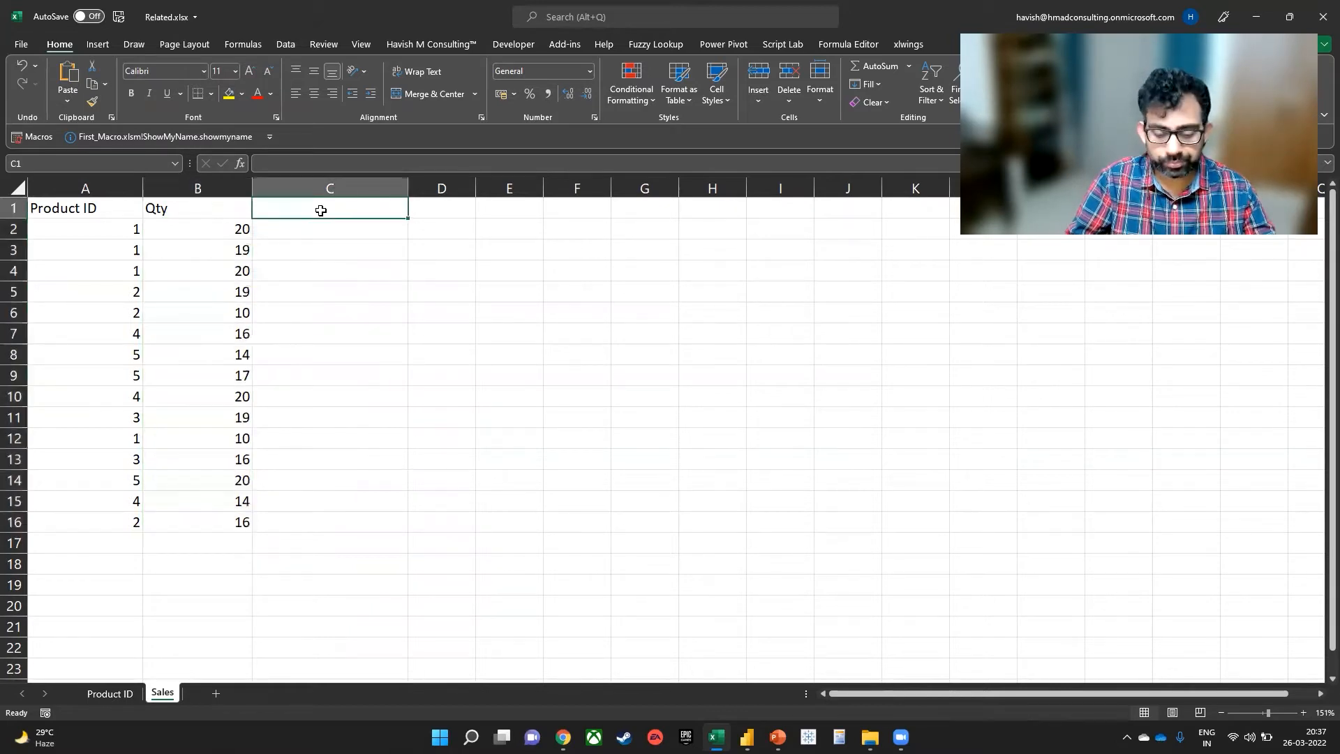
{"action": "type", "text": "Total Sales"}
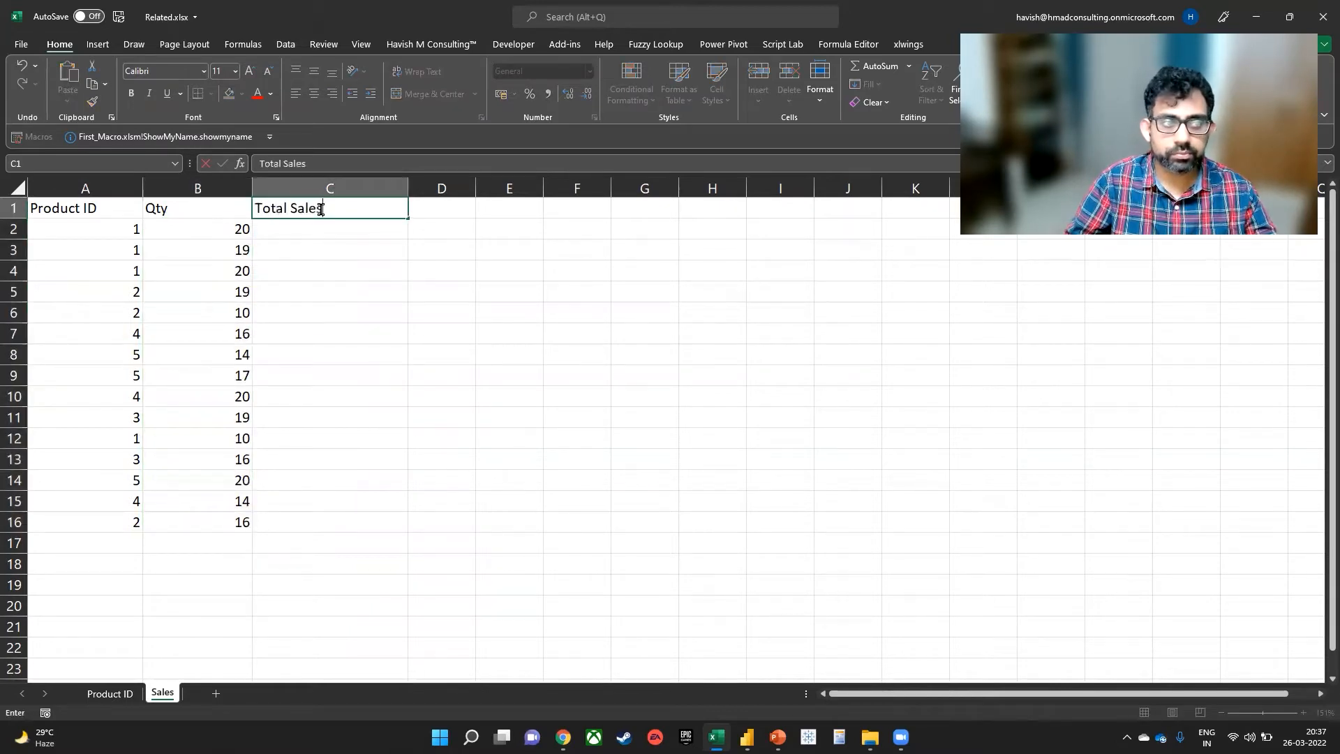
{"action": "key", "text": "Return"}
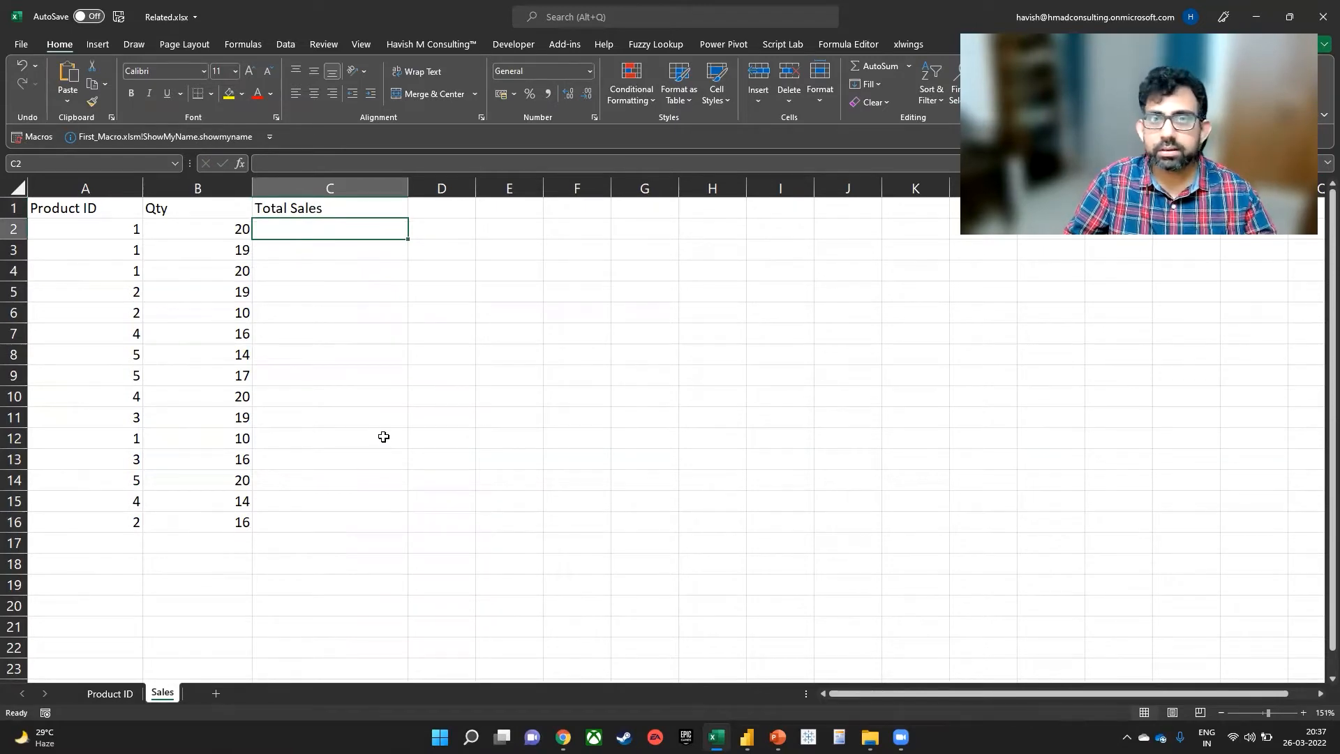
{"action": "type", "text": "="}
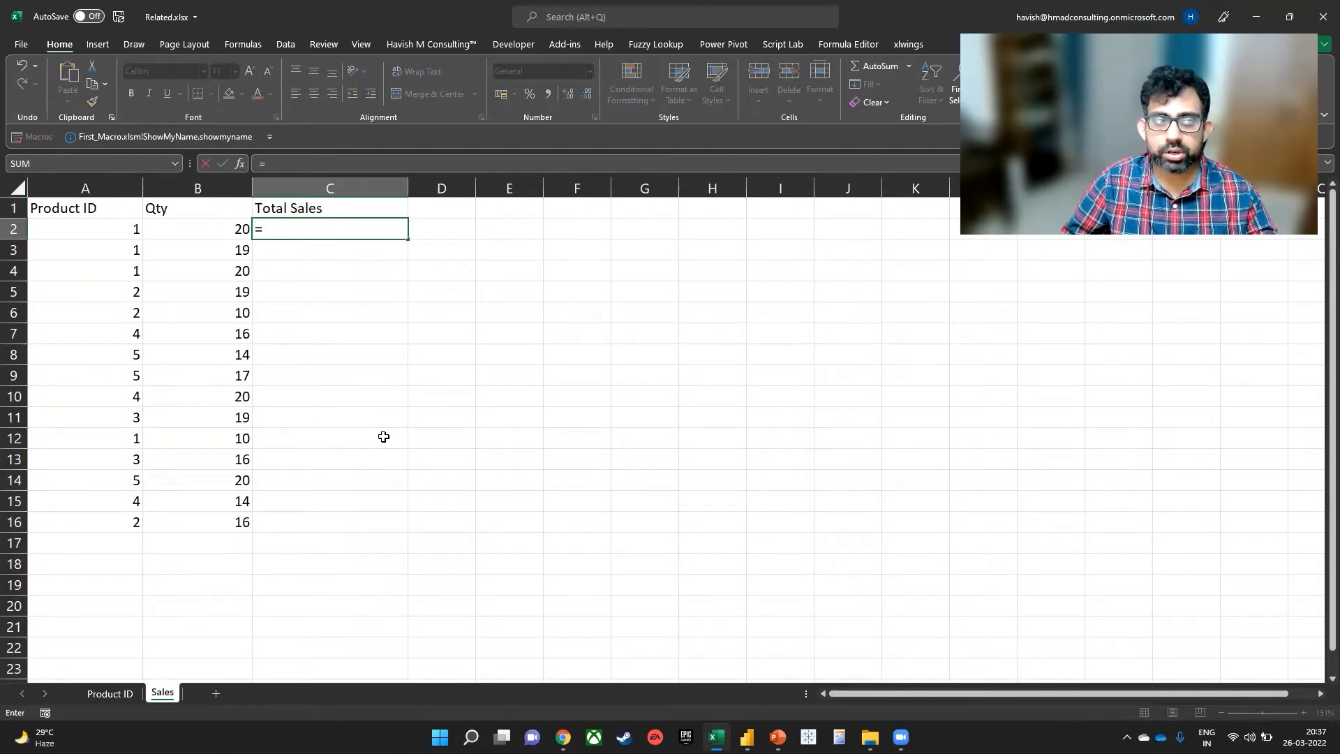
{"action": "type", "text": "vl"}
{"action": "key", "text": "Tab"}
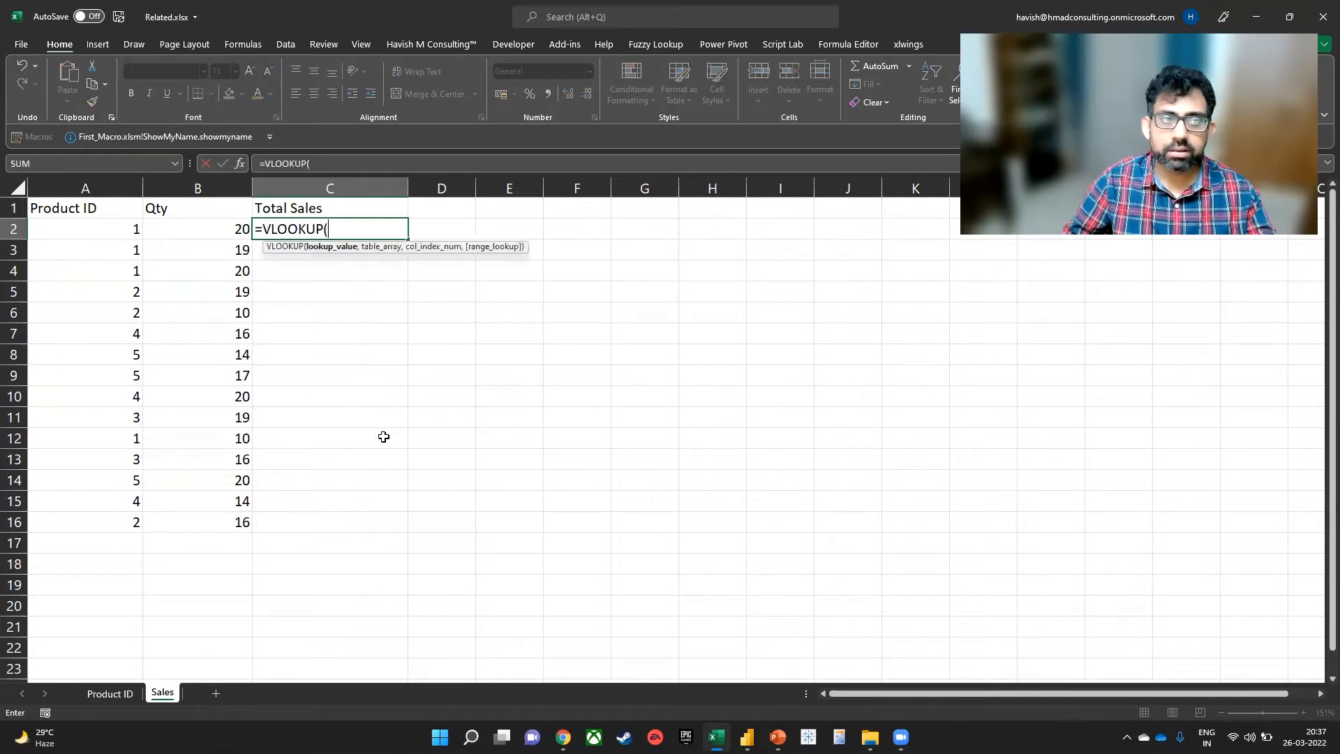
{"action": "key", "text": "Escape"}
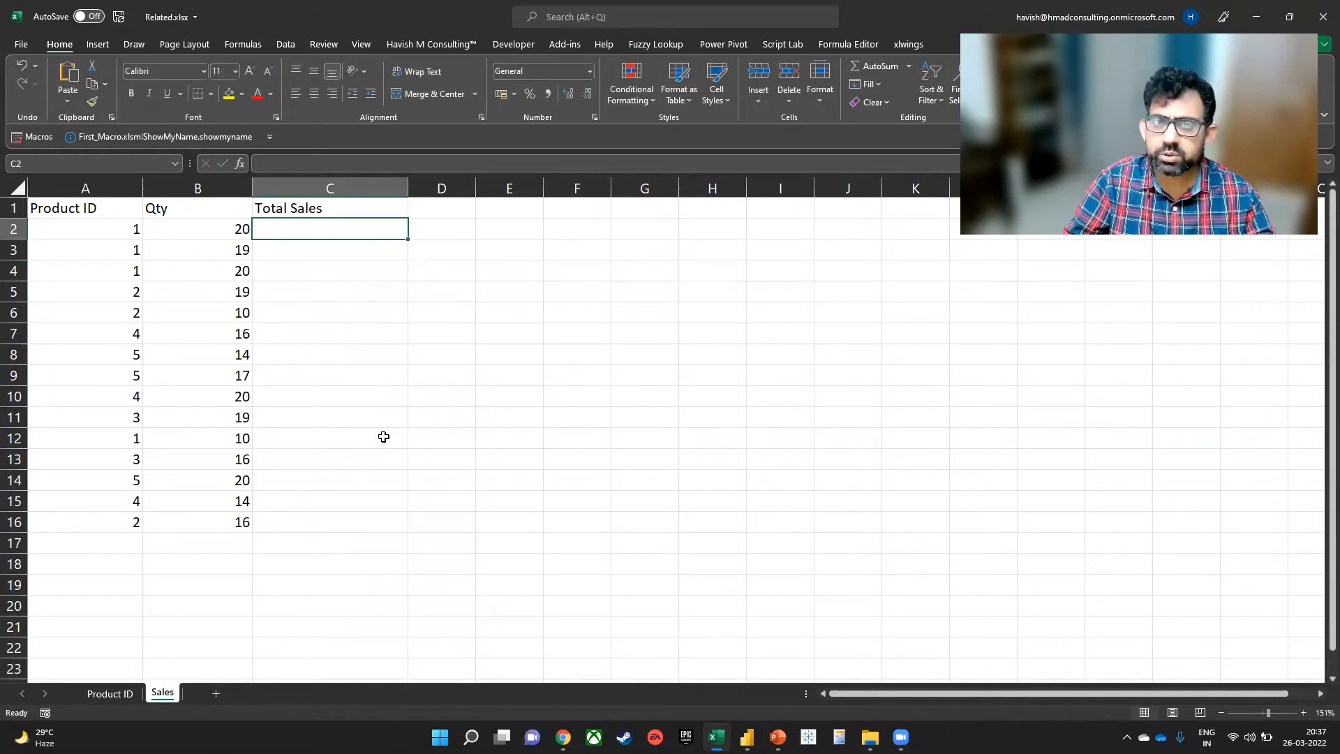
- In C2, enter an XLOOKUP that matches A2:A16 against the Product ID sheet's column A and returns its column B
{"action": "type", "text": "=xl"}
{"action": "key", "text": "Tab"}
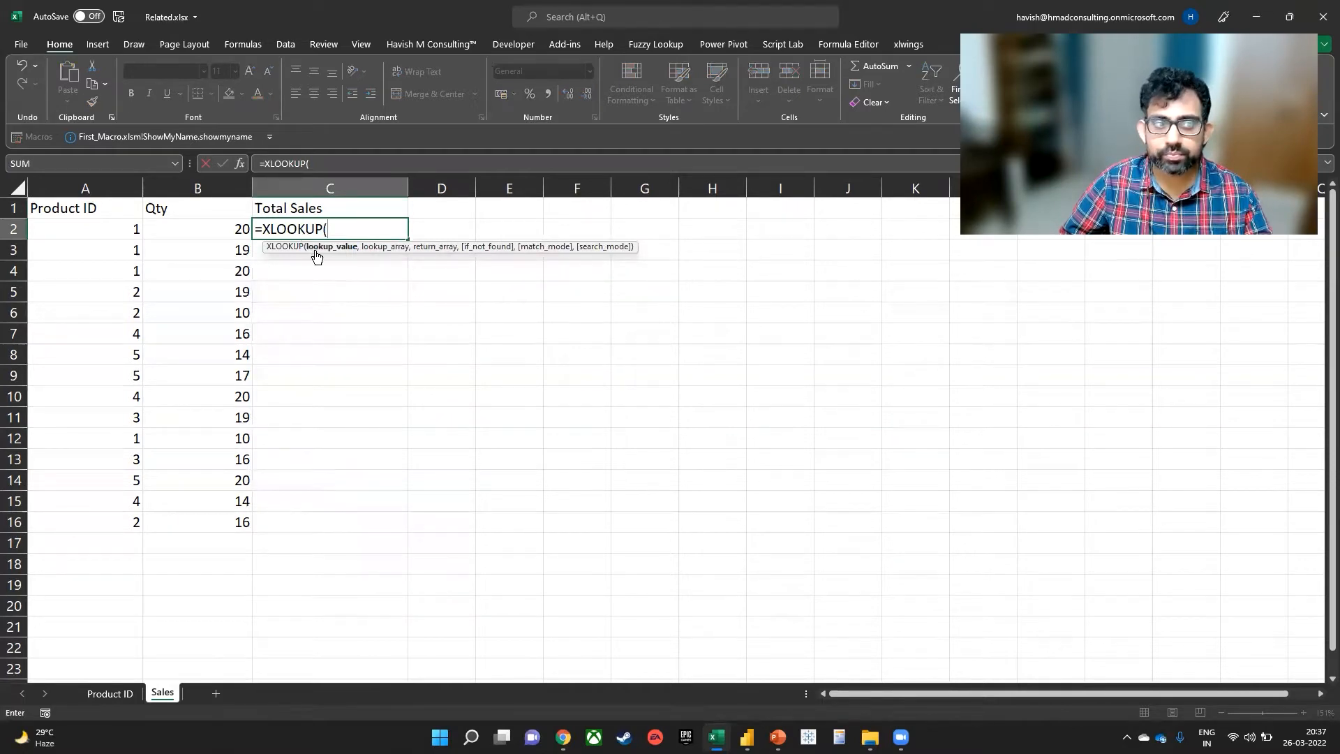
{"action": "left_click", "coordinate": [91, 231]}
{"action": "key", "text": "ctrl+shift+Down"}
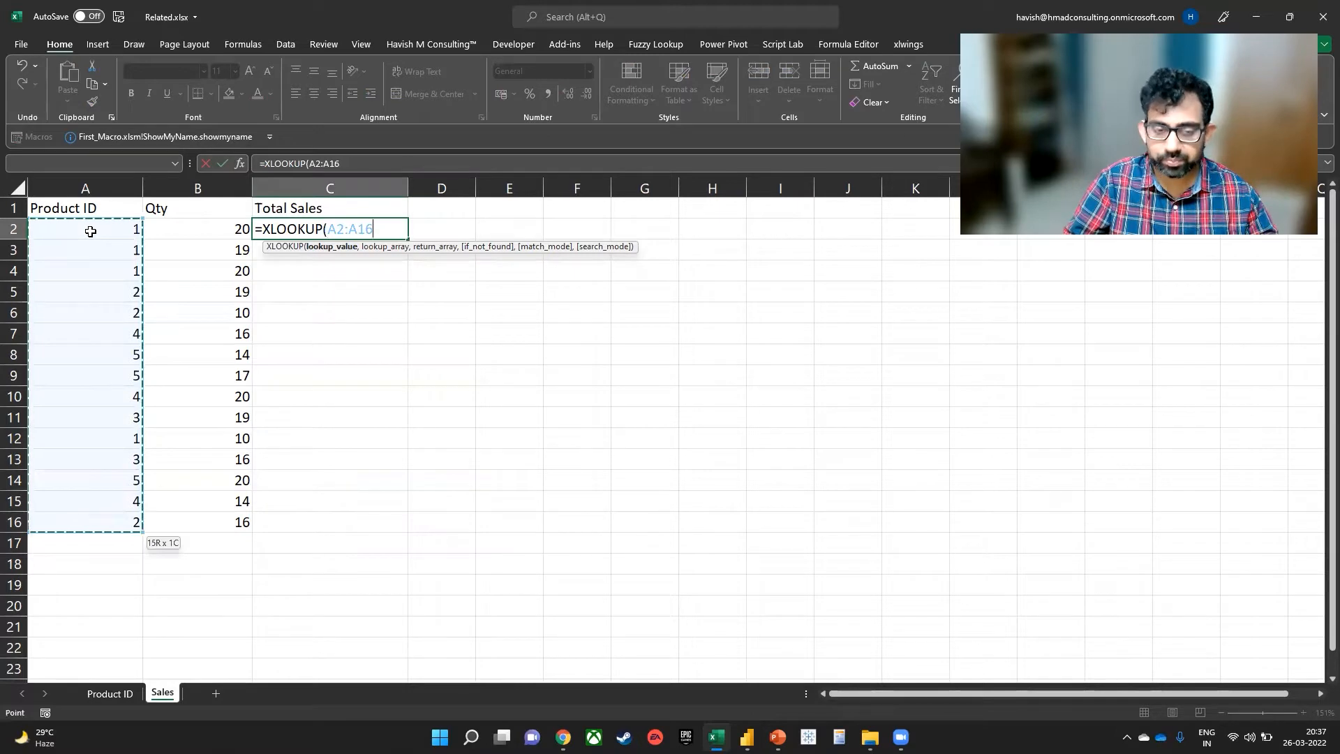
{"action": "type", "text": ","}
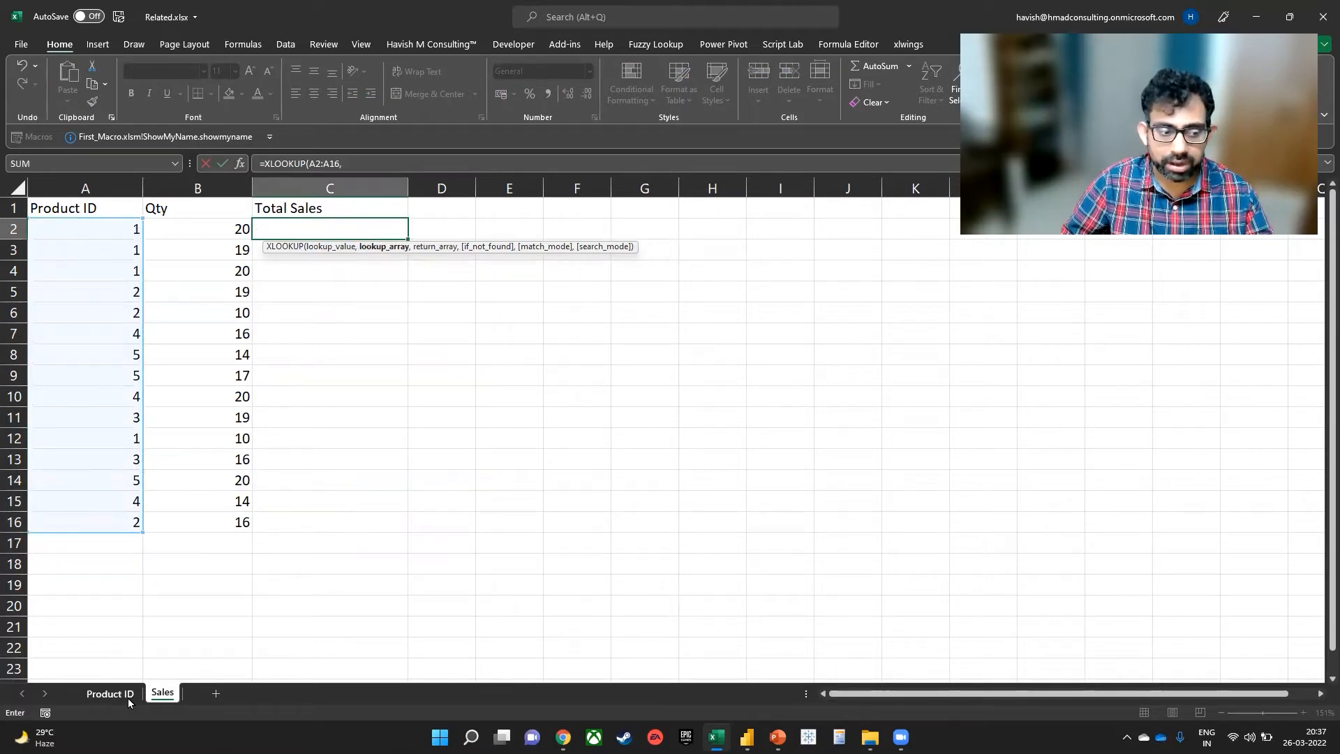
{"action": "left_click", "coordinate": [109, 693]}
{"action": "left_click", "coordinate": [158, 182]}
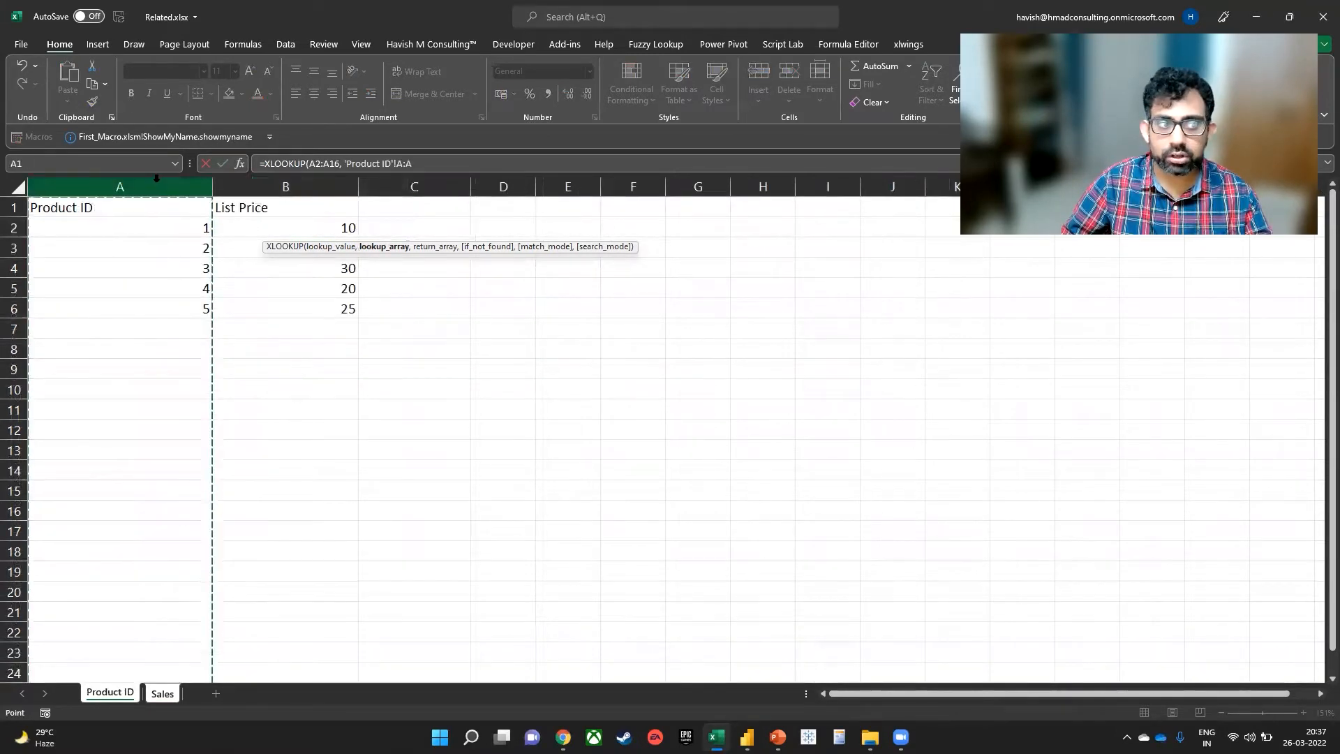
{"action": "type", "text": ","}
{"action": "left_click", "coordinate": [294, 183]}
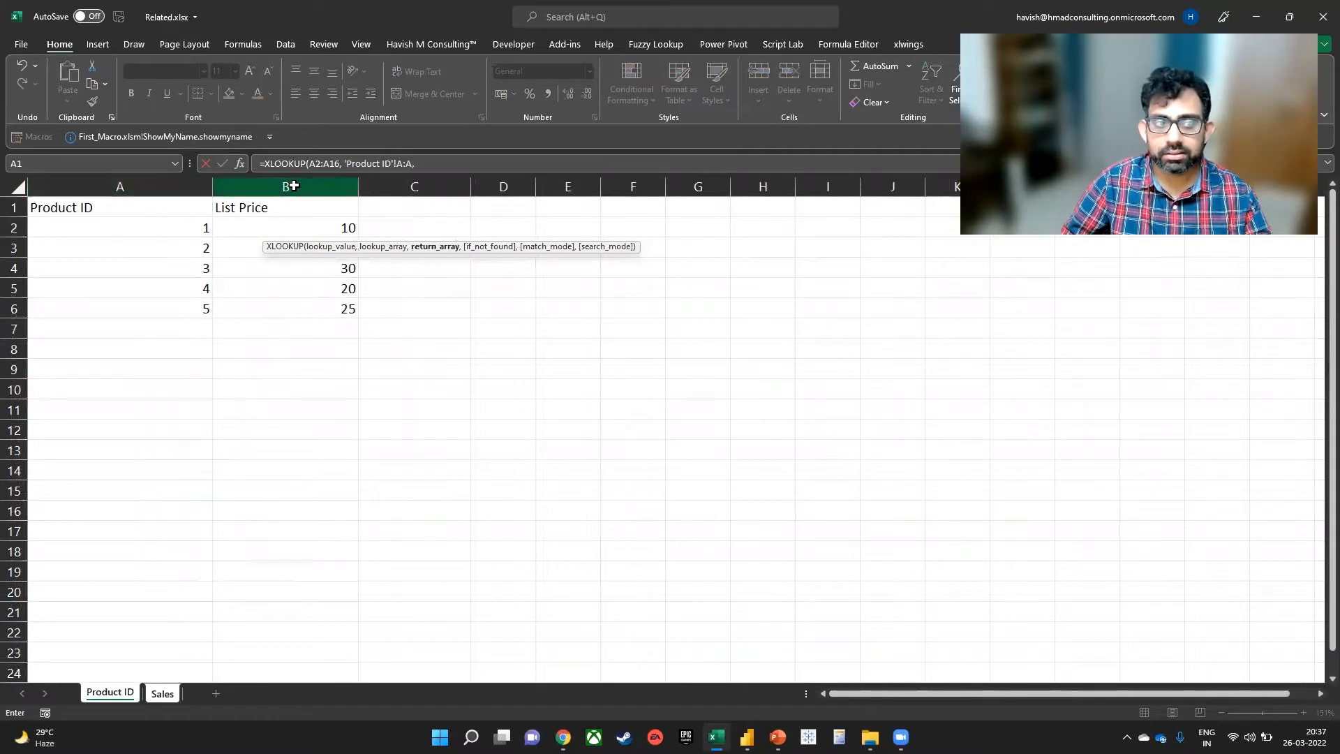
{"action": "key", "text": "Return"}
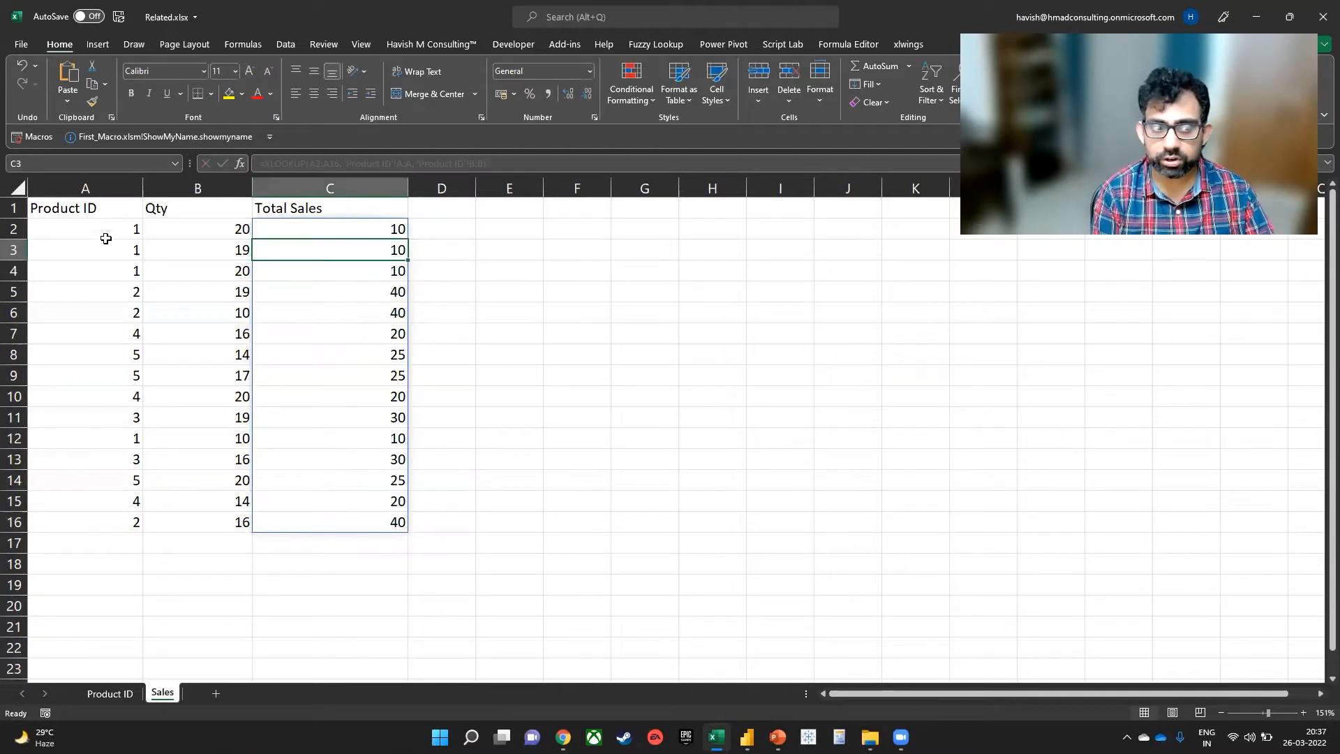
- Check the list prices on the Product ID sheet and review the XLOOKUP formula in C2 of the Sales sheet
{"action": "left_click", "coordinate": [110, 693]}
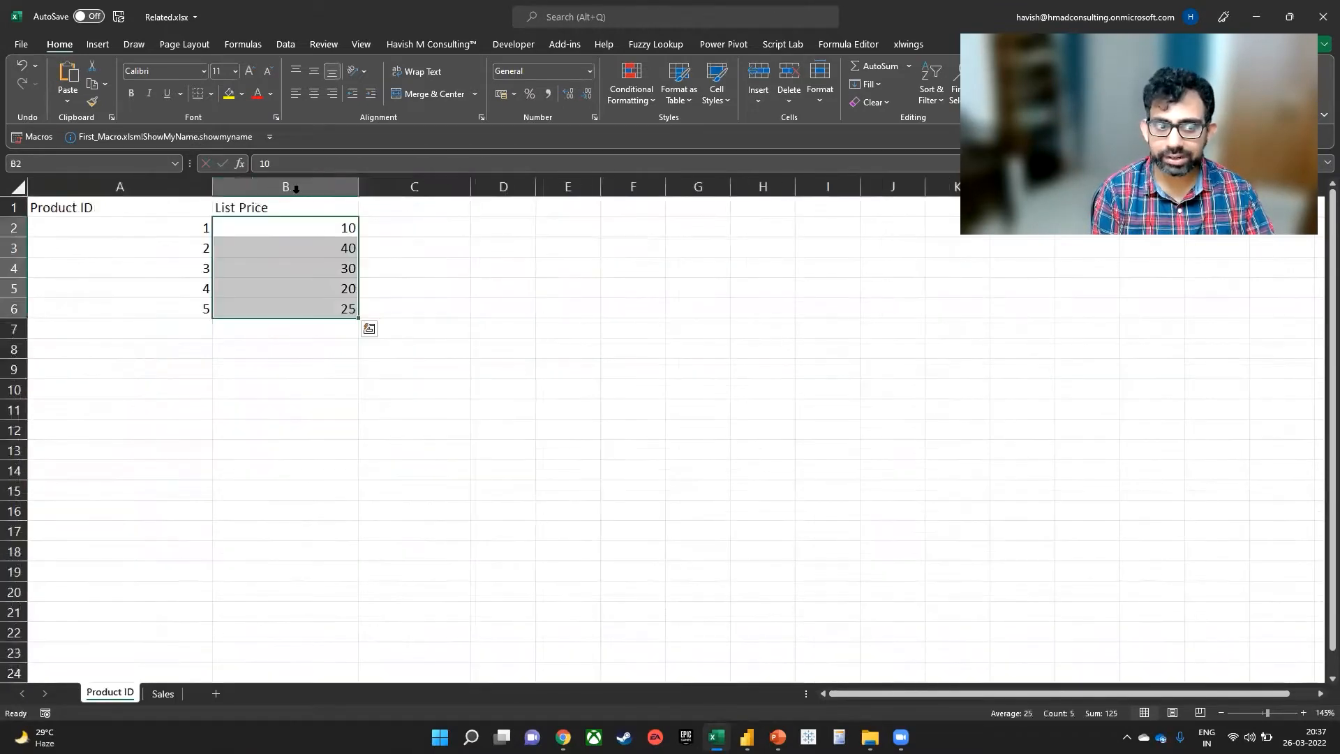
{"action": "left_click", "coordinate": [163, 693]}
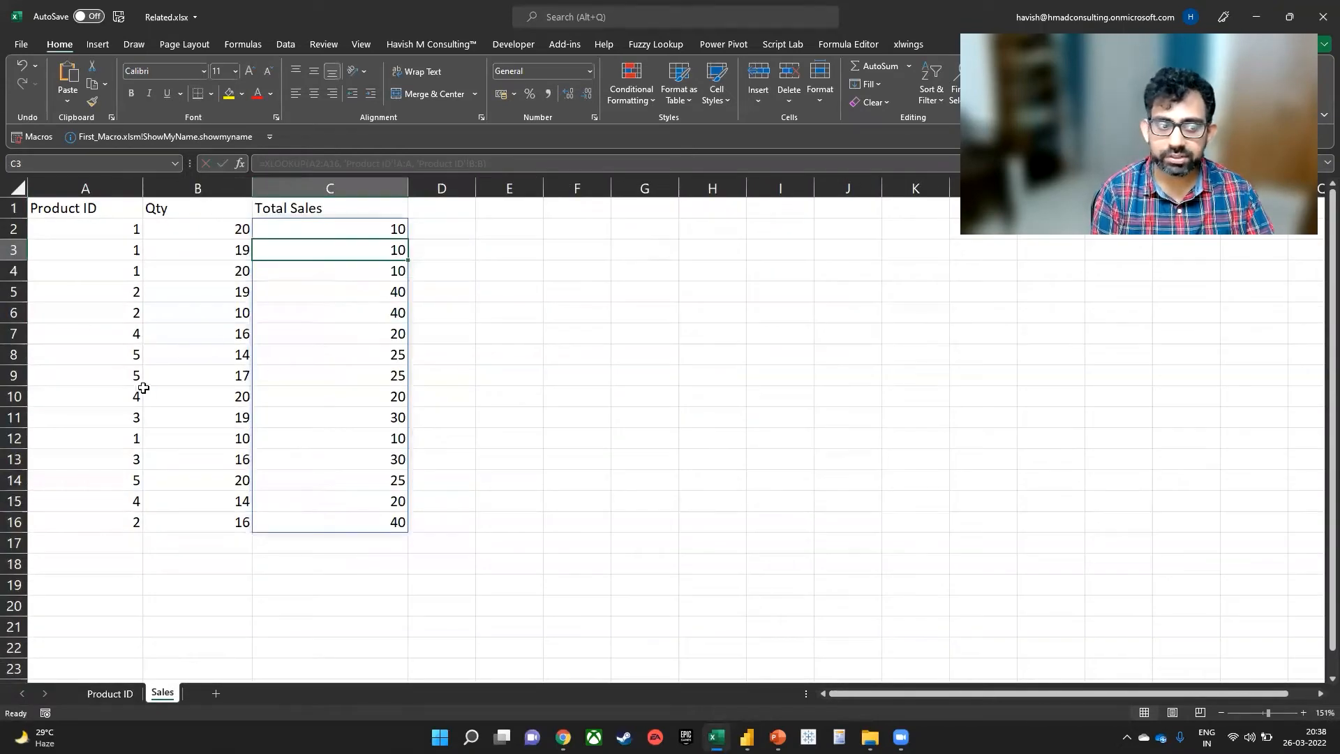
{"action": "double_click", "coordinate": [381, 229]}
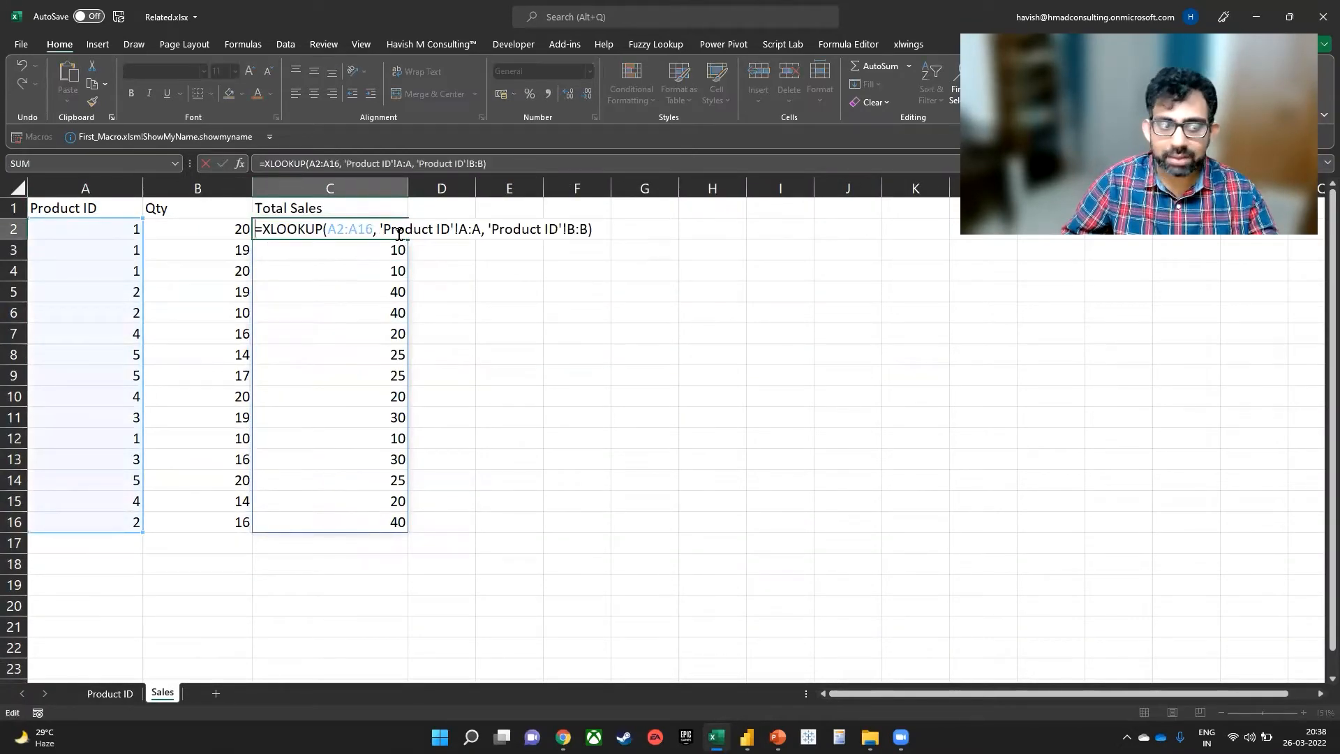
{"action": "key", "text": "Escape"}
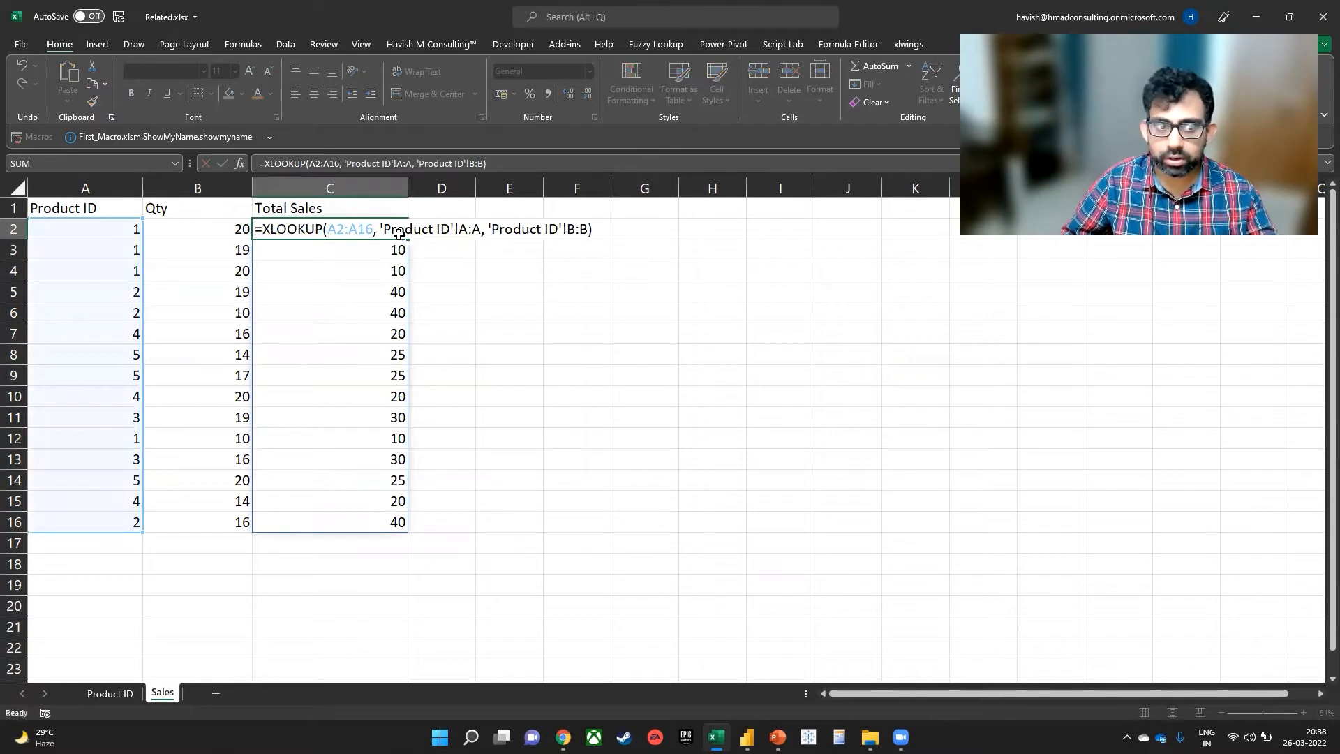
- Rename the header in cell C1 to List Price
{"action": "key", "text": "Right"}
{"action": "key", "text": "Right"}
{"action": "key", "text": "Up"}
{"action": "key", "text": "Left"}
{"action": "key", "text": "Left"}
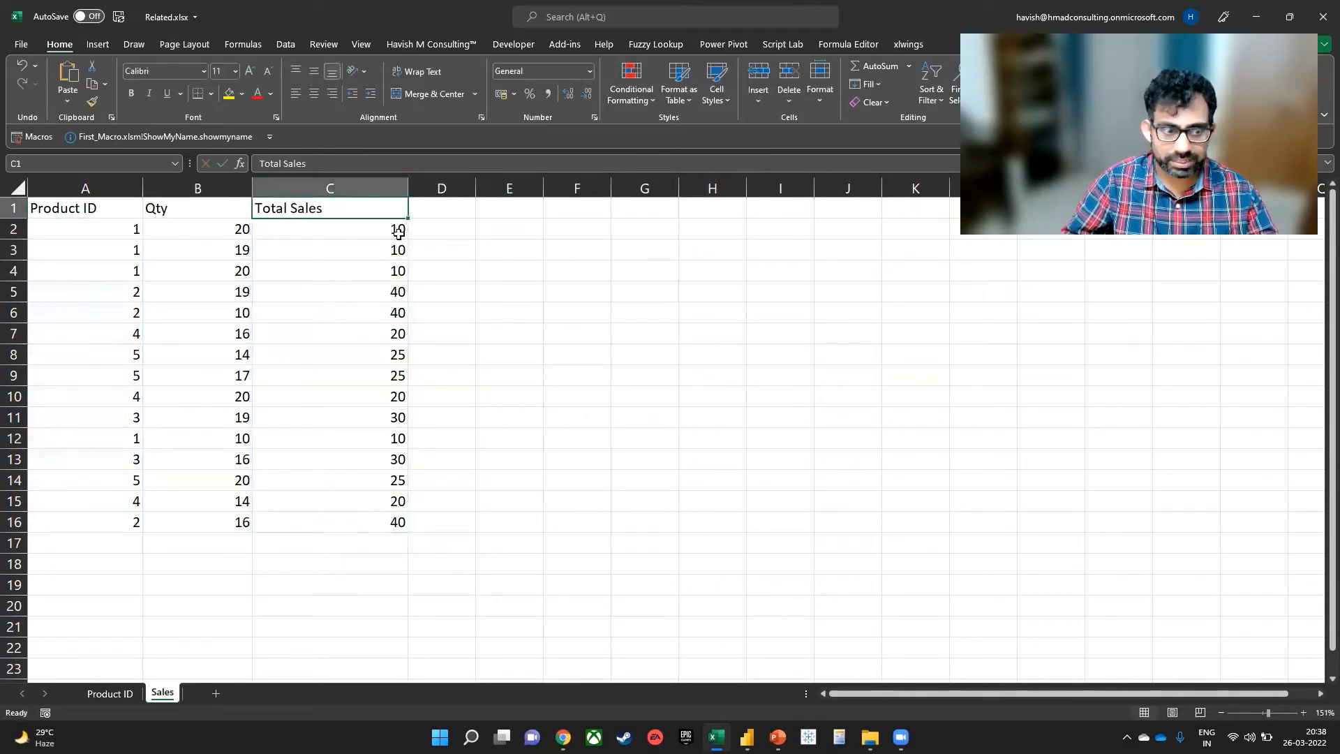
{"action": "type", "text": "List Price"}
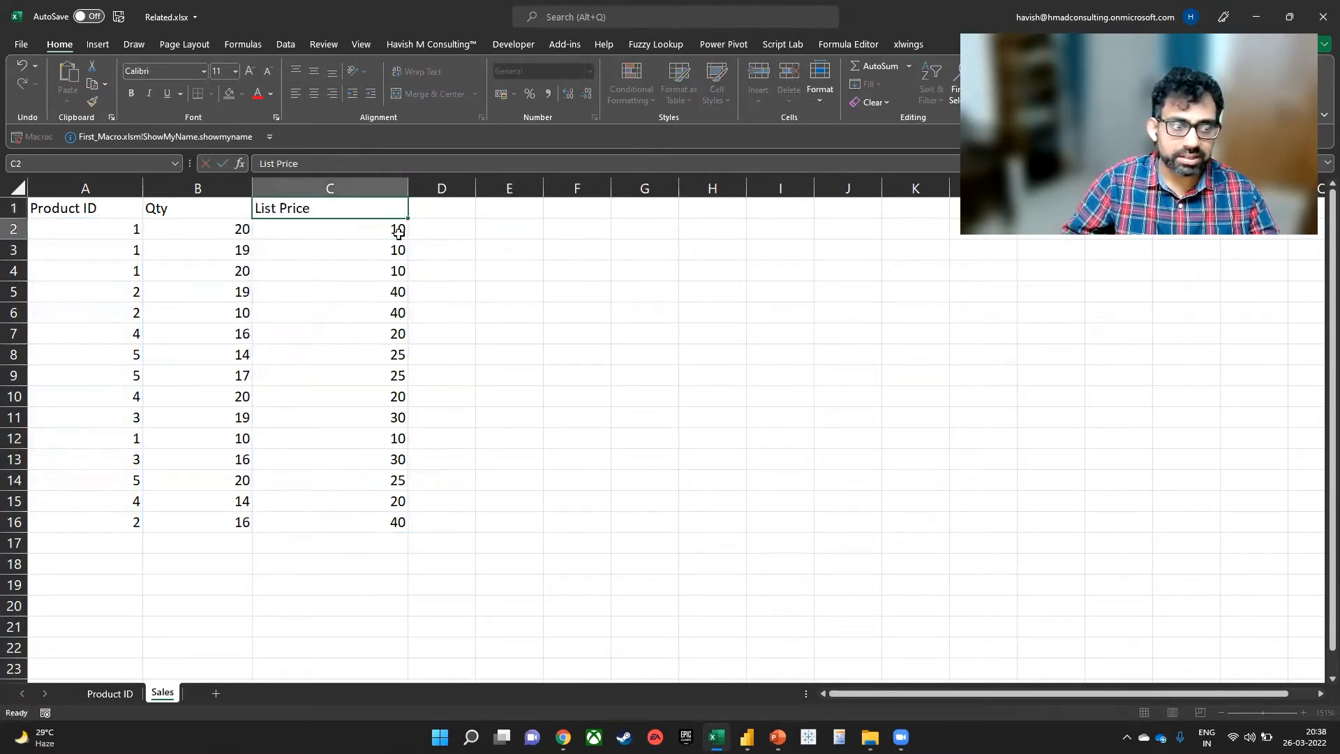
{"action": "key", "text": "Tab"}
- Enter the header Total Sales in cell E1
{"action": "key", "text": "Right"}
{"action": "type", "text": "Total Sales"}
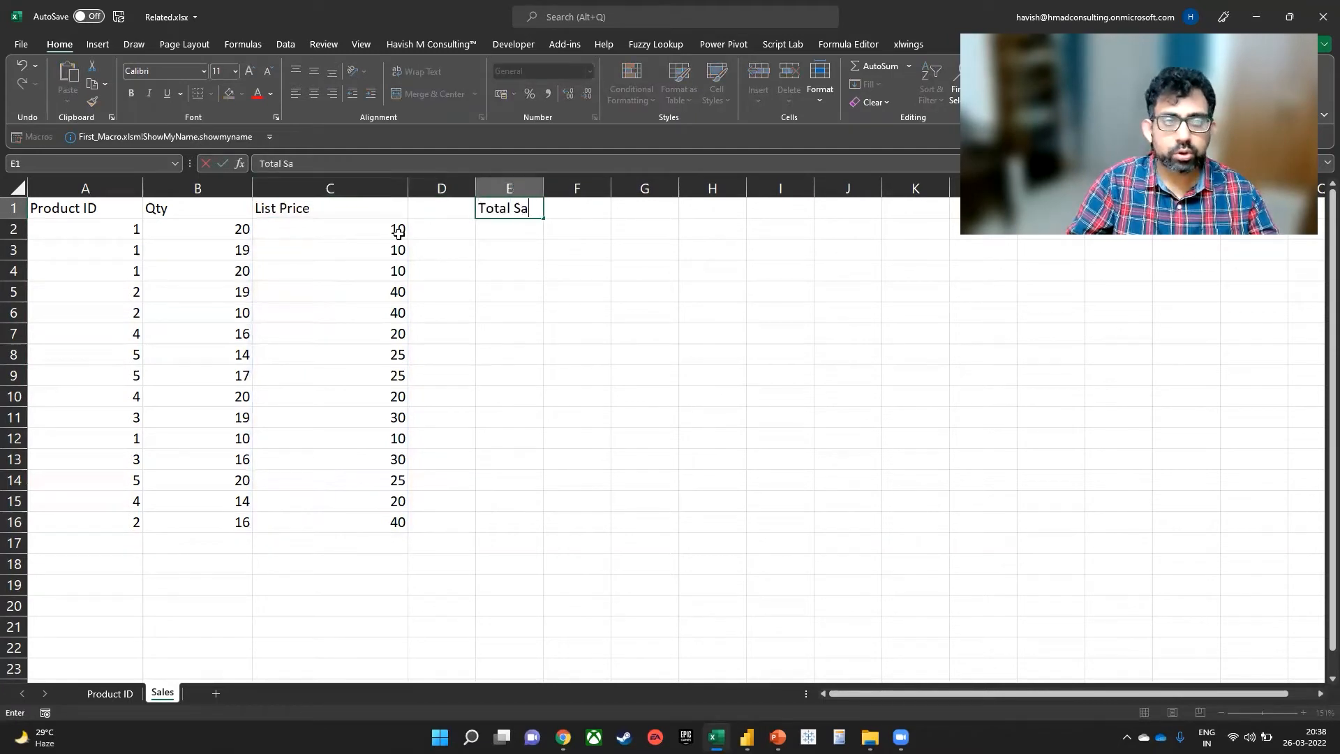
{"action": "key", "text": "Return"}
- In E2, multiply the quantities by the spilled list prices with the formula =B2:B16*C2#
{"action": "type", "text": "="}
{"action": "key", "text": "Left"}
{"action": "key", "text": "Left"}
{"action": "key", "text": "Left"}
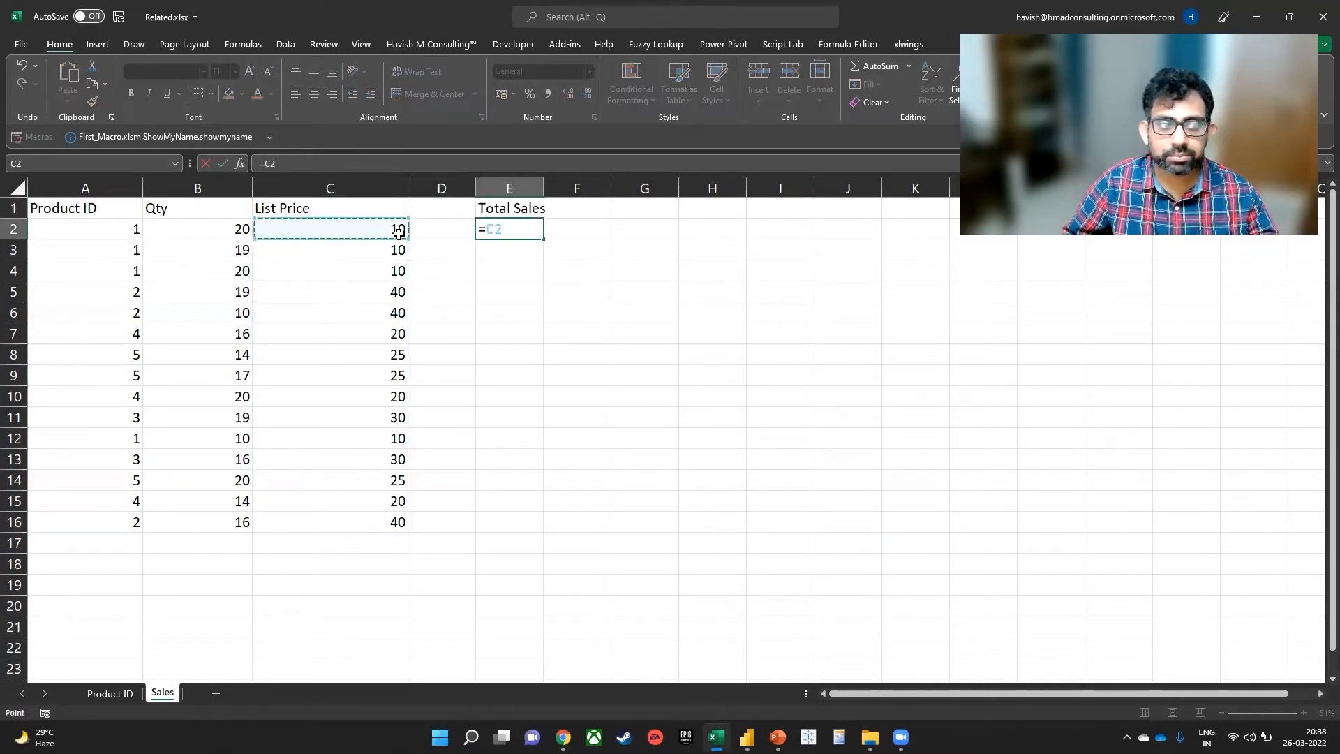
{"action": "key", "text": "ctrl+shift+Down"}
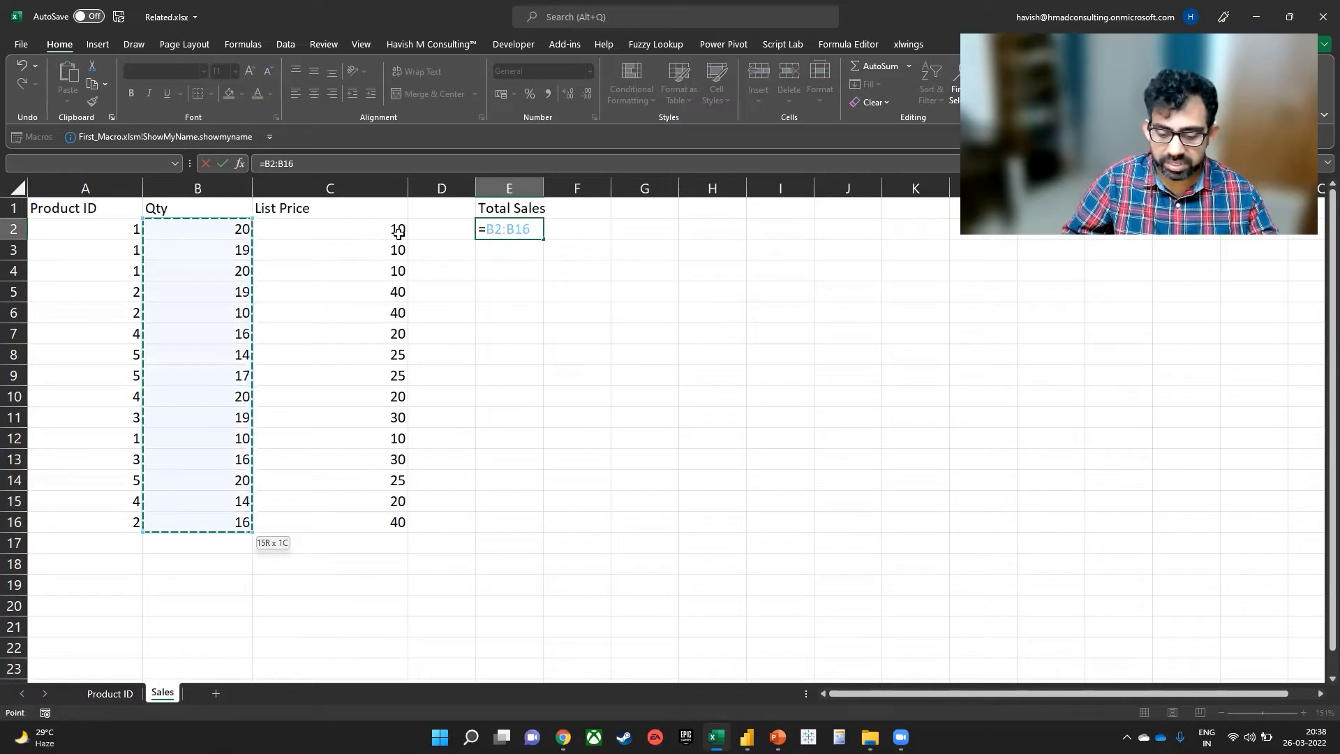
{"action": "type", "text": "*"}
{"action": "key", "text": "Left"}
{"action": "key", "text": "Left"}
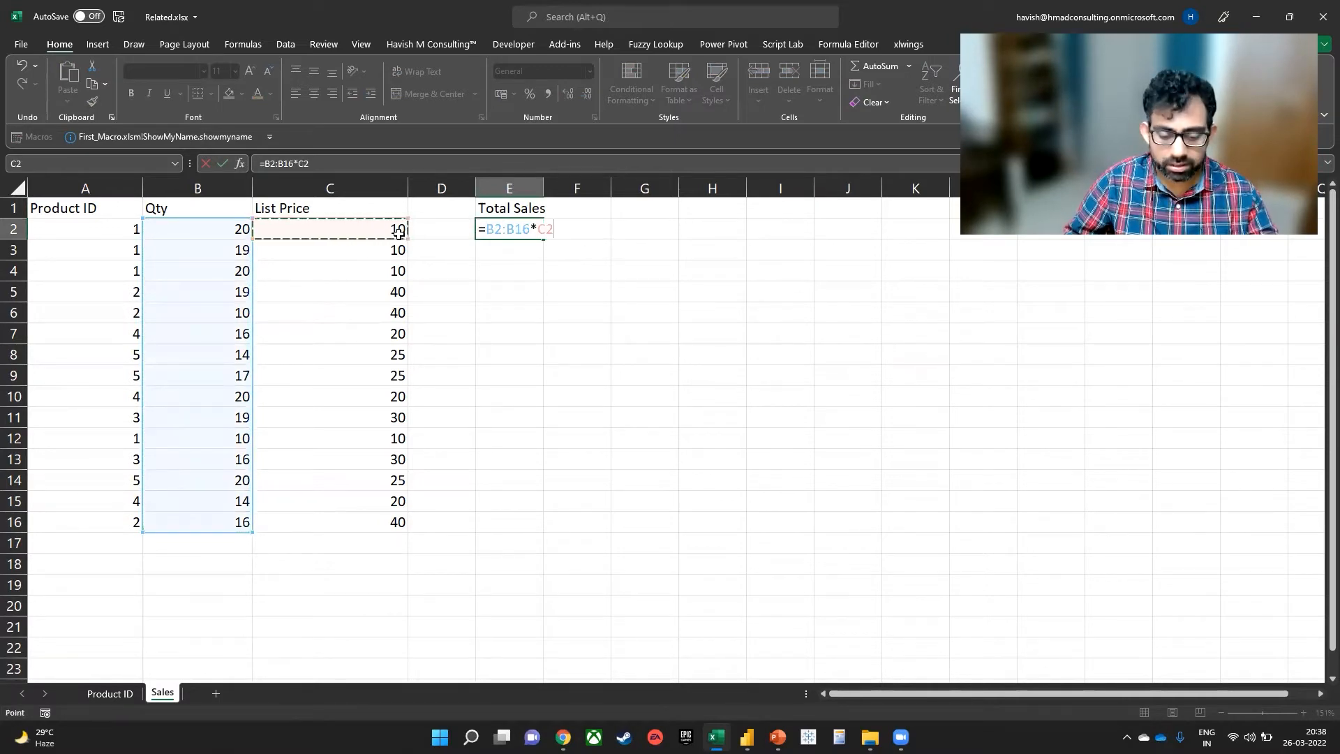
{"action": "type", "text": "#"}
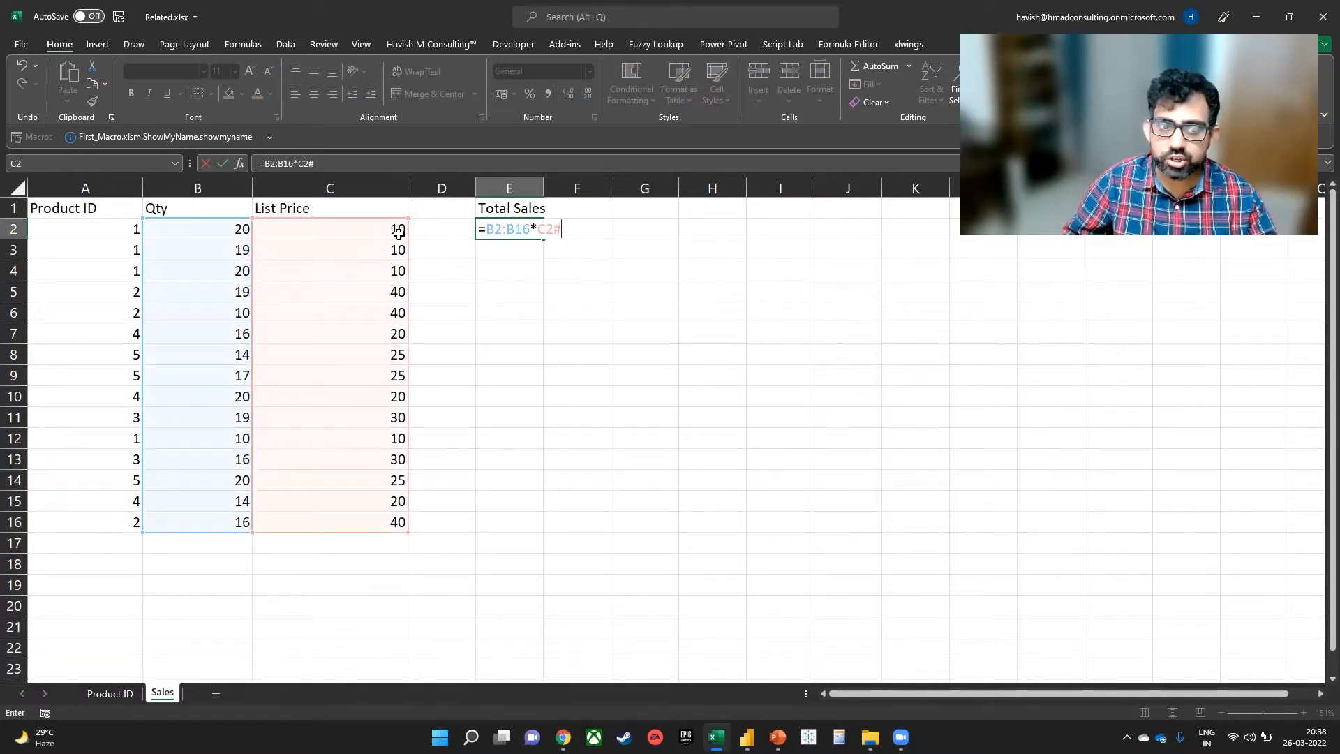
{"action": "key", "text": "Return"}
{"action": "key", "text": "Up"}
{"action": "key", "text": "ctrl+shift+Down"}
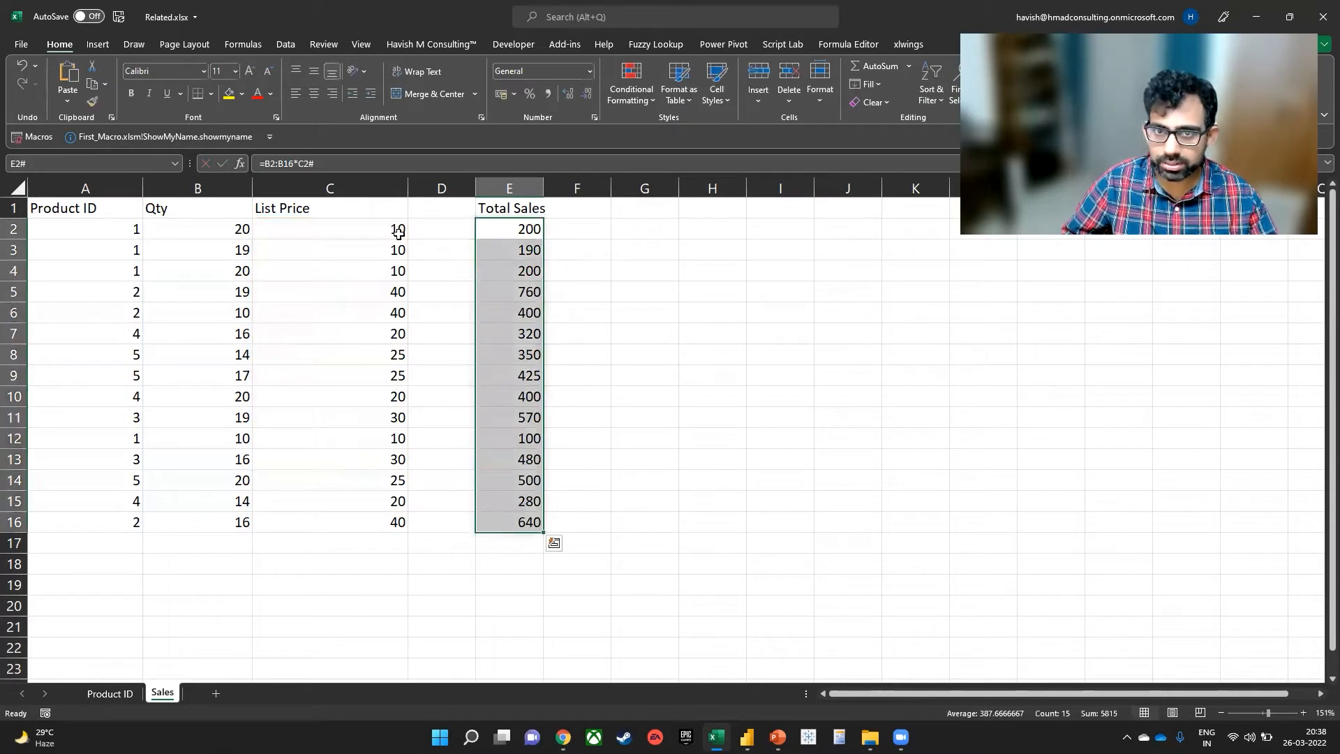
- In G2, enter a UNIQUE formula that lists the distinct product IDs from A2:A16
{"action": "key", "text": "Right"}
{"action": "key", "text": "Right"}
{"action": "key", "text": "Right"}
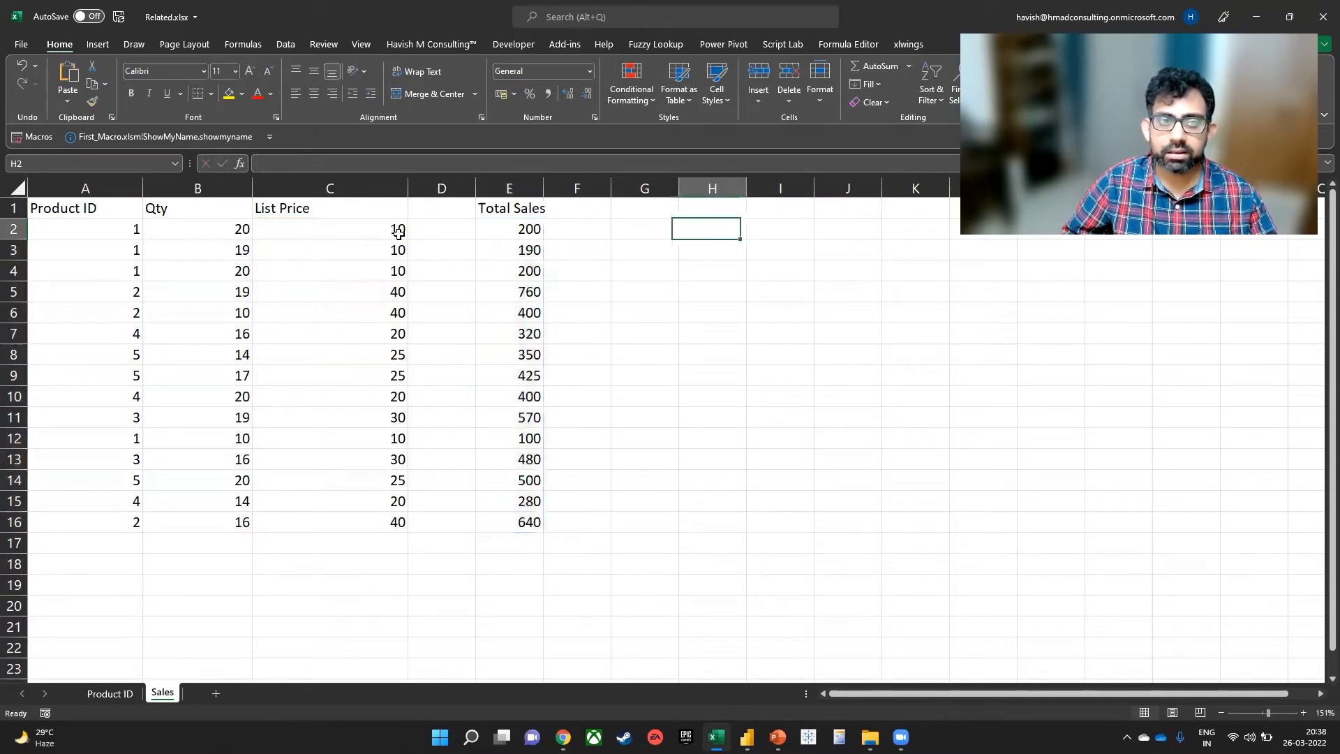
{"action": "key", "text": "Left"}
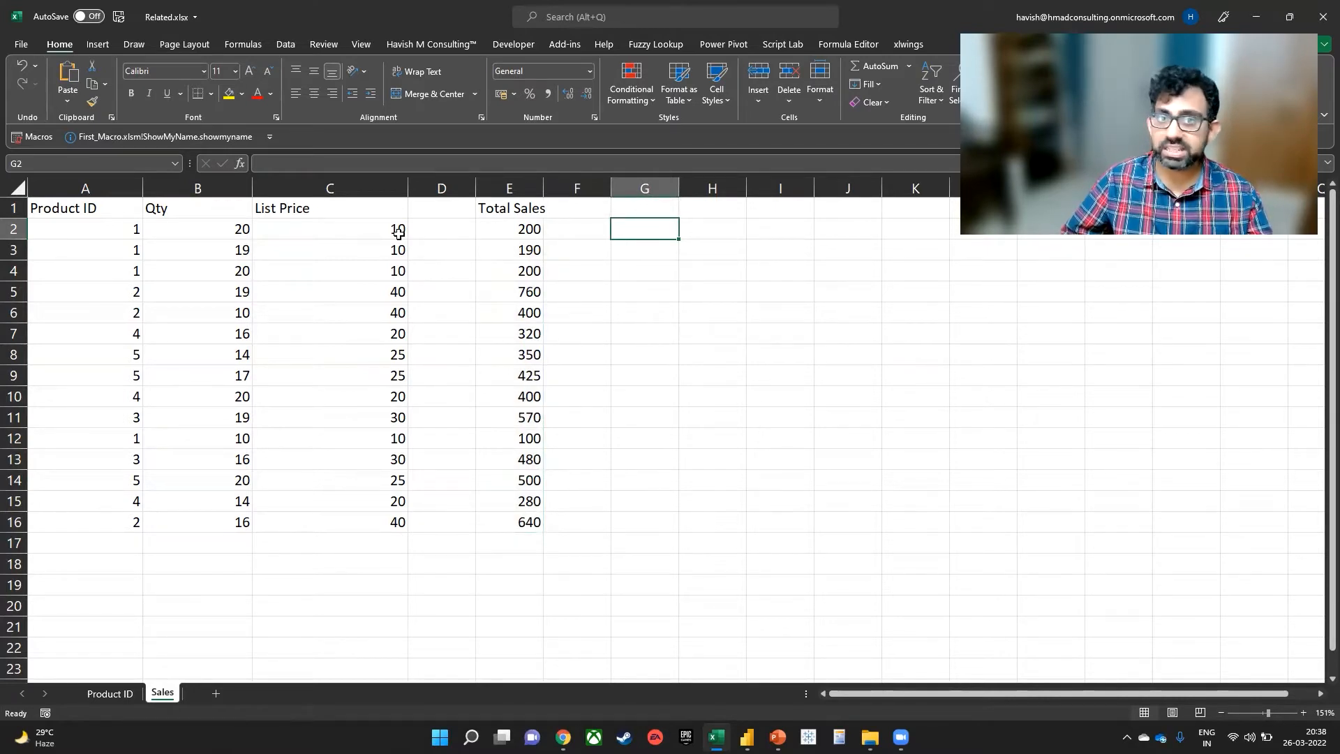
{"action": "type", "text": "=uniq"}
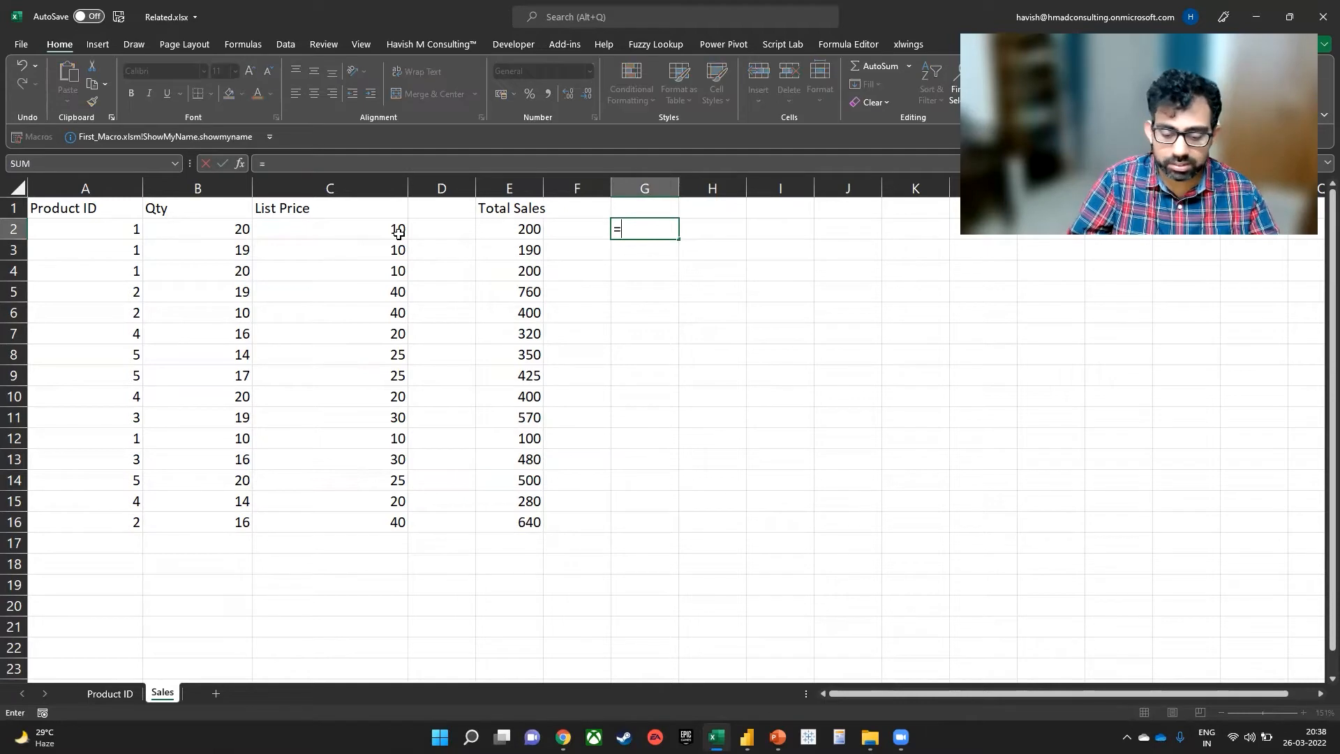
{"action": "key", "text": "Tab"}
{"action": "key", "text": "Left"}
{"action": "key", "text": "Left"}
{"action": "key", "text": "Left"}
{"action": "key", "text": "Left"}
{"action": "key", "text": "Left"}
{"action": "key", "text": "Left"}
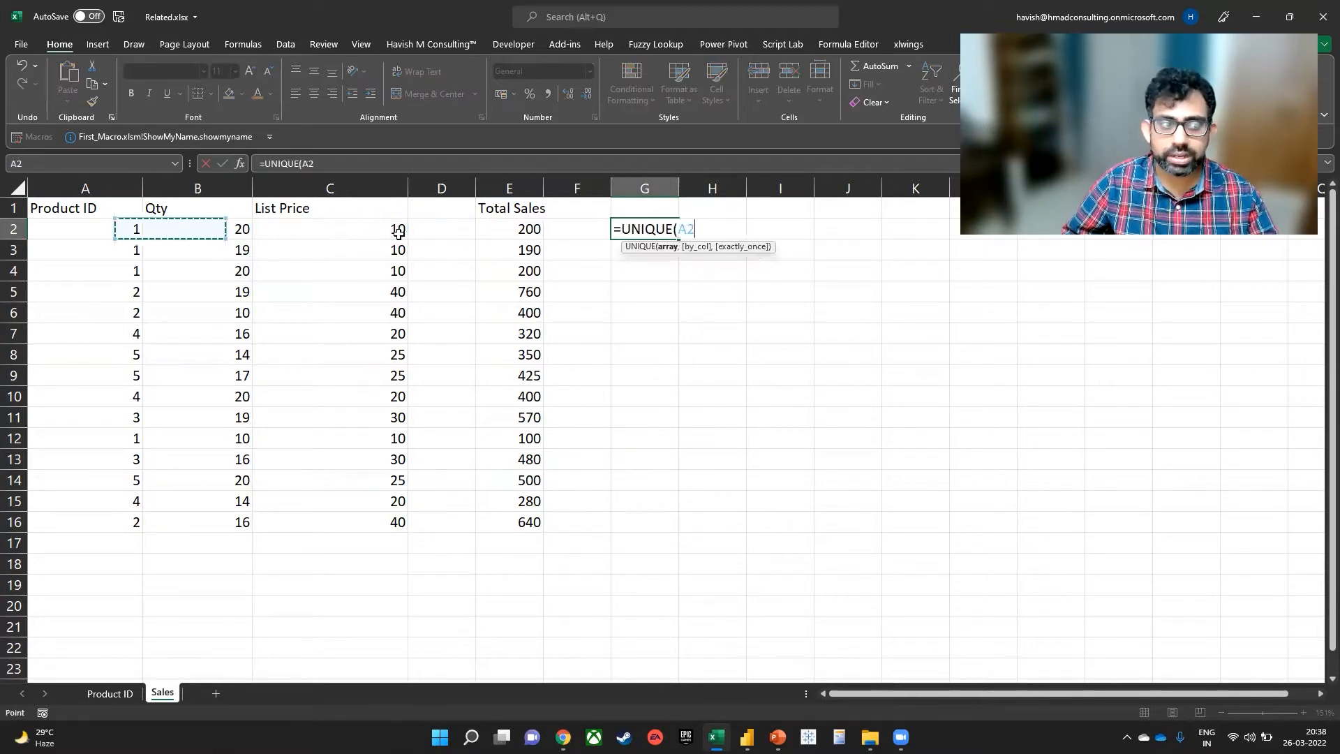
{"action": "key", "text": "ctrl+shift+Down"}
{"action": "key", "text": "Return"}
- In H2, total the sales for each distinct product ID with the formula =SUMIF(A:A,G2#,E:E)
{"action": "key", "text": "Up"}
{"action": "key", "text": "Right"}
{"action": "type", "text": "=sumif"}
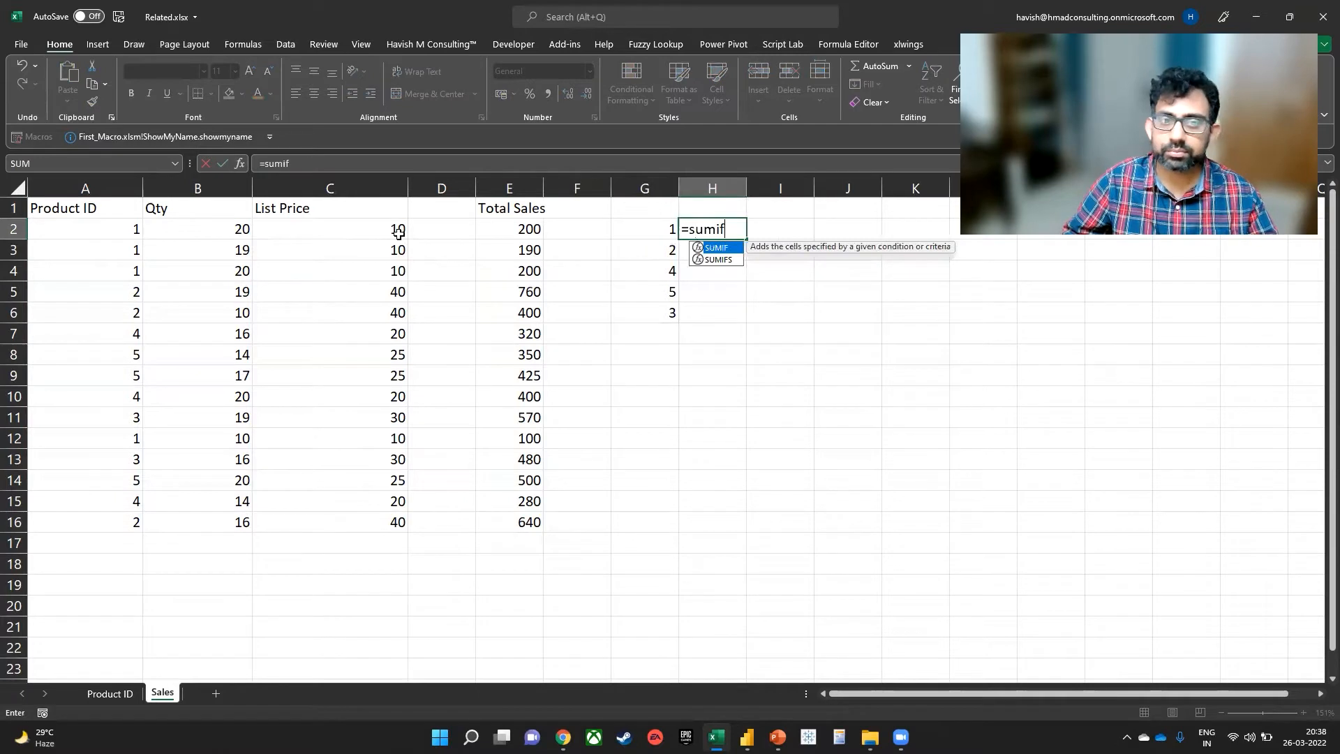
{"action": "key", "text": "Tab"}
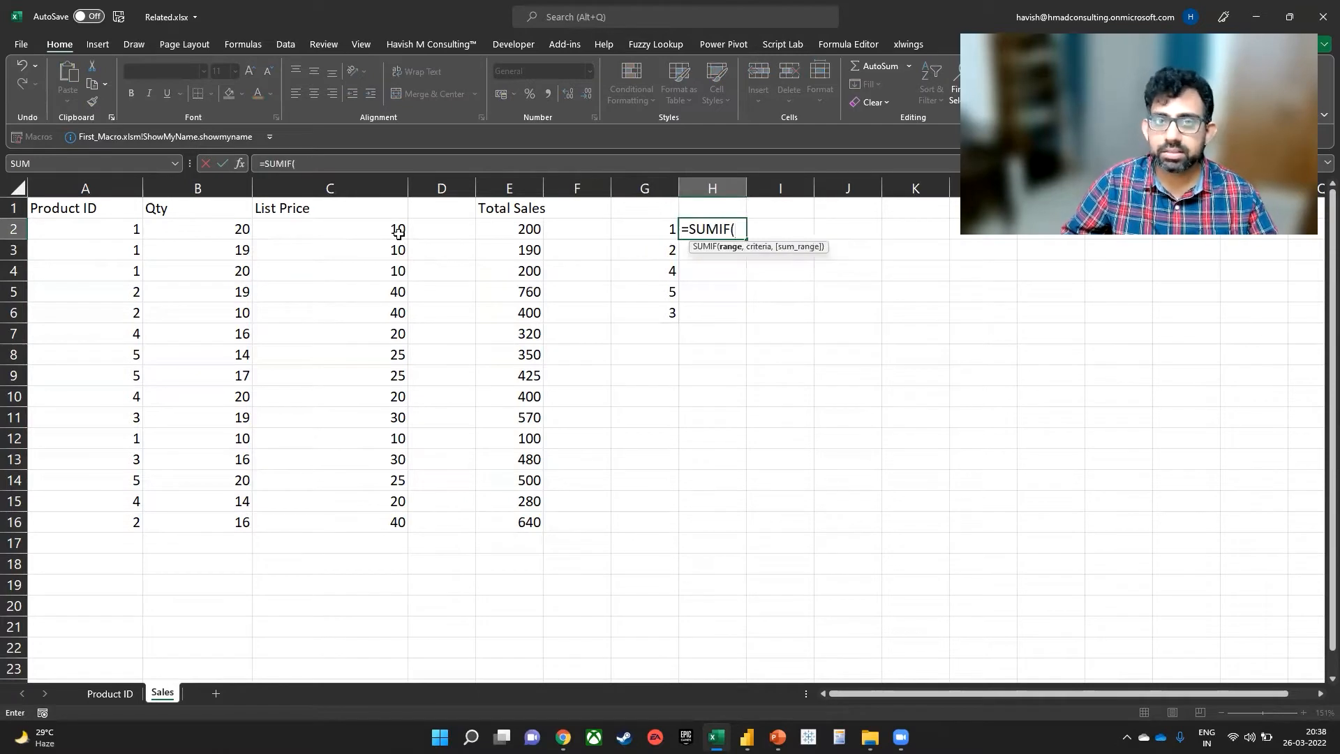
{"action": "key", "text": "Left"}
{"action": "key", "text": "Left"}
{"action": "key", "text": "Left"}
{"action": "key", "text": "Left"}
{"action": "key", "text": "Left"}
{"action": "key", "text": "Left"}
{"action": "key", "text": "Left"}
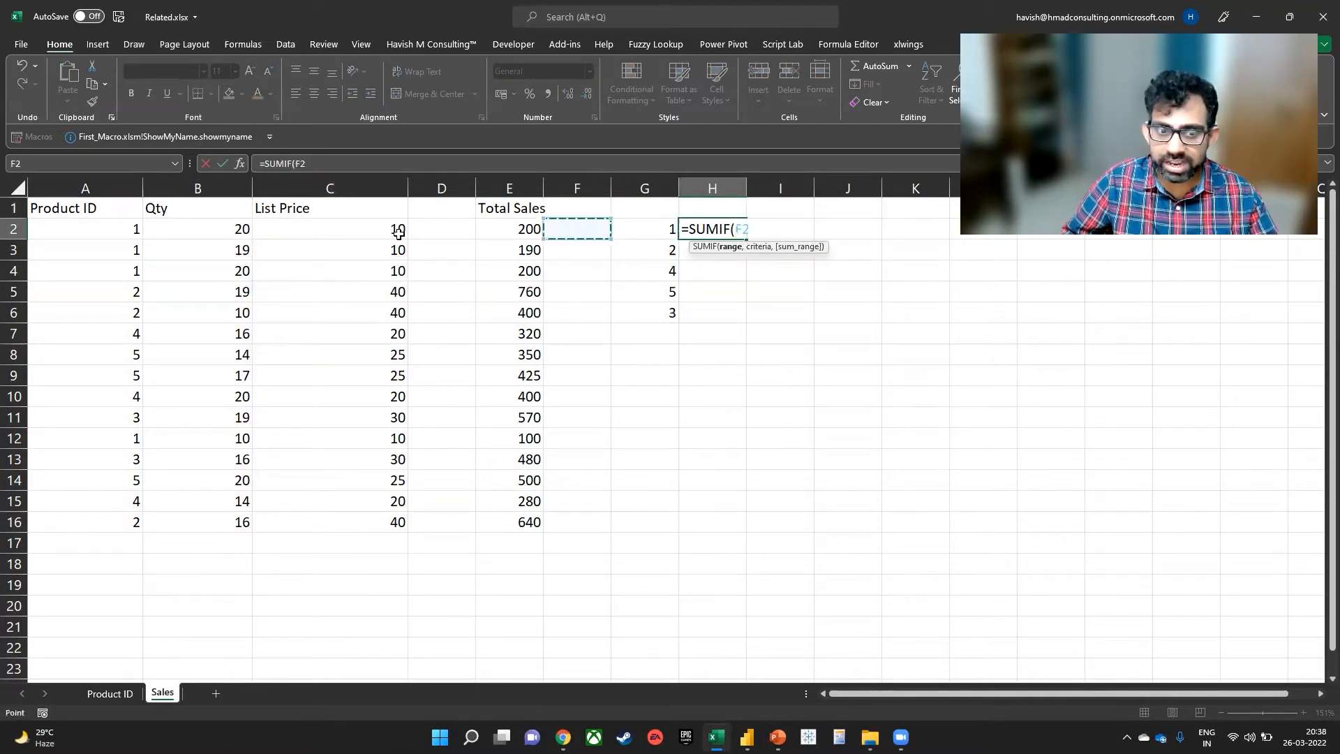
{"action": "key", "text": "ctrl+space"}
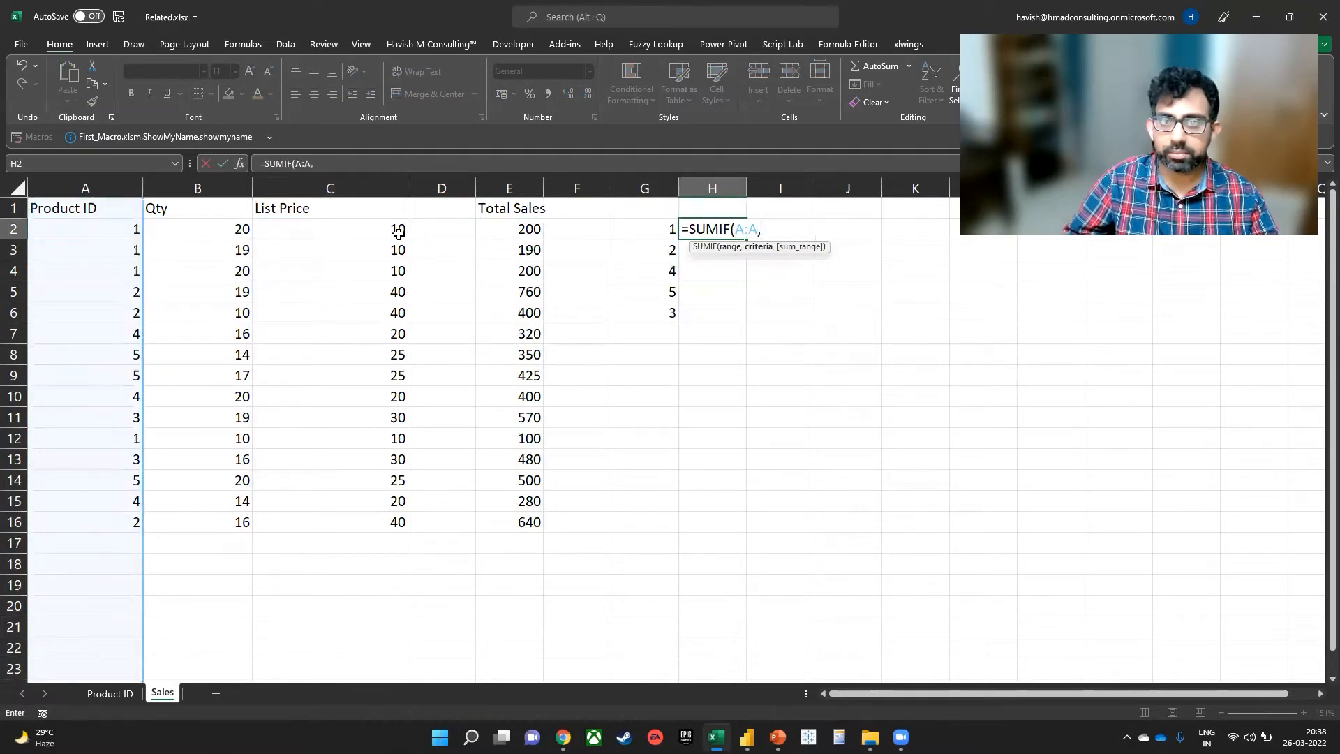
{"action": "type", "text": ","}
{"action": "key", "text": "Left"}
{"action": "key", "text": "ctrl+shift+Down"}
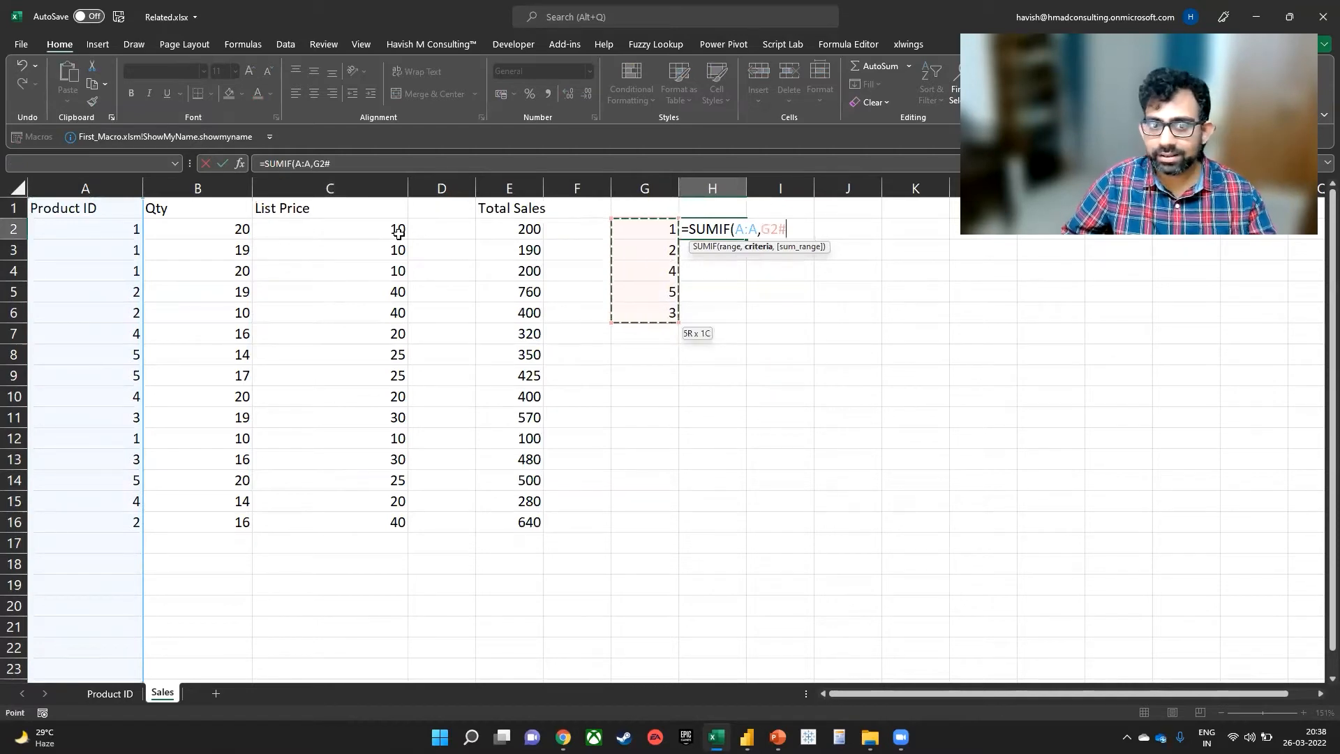
{"action": "type", "text": ","}
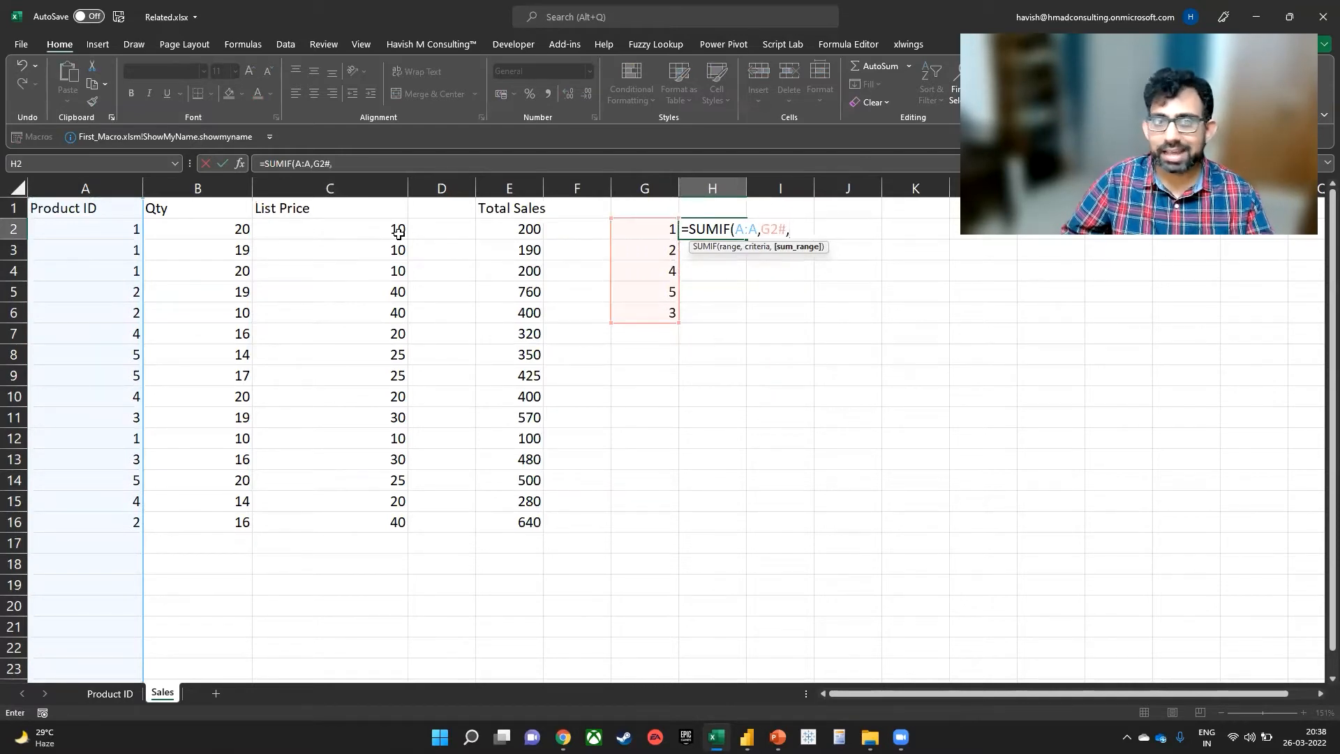
{"action": "left_click", "coordinate": [509, 186]}
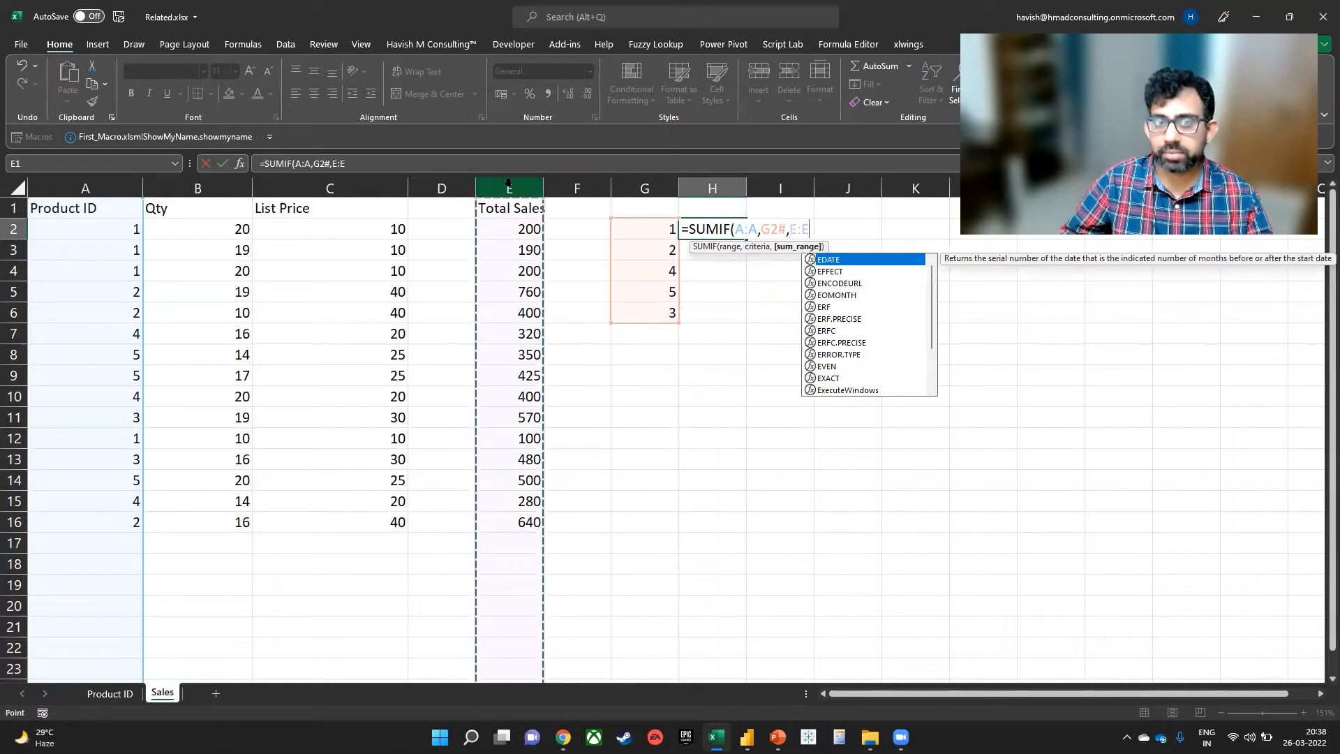
{"action": "key", "text": "Return"}
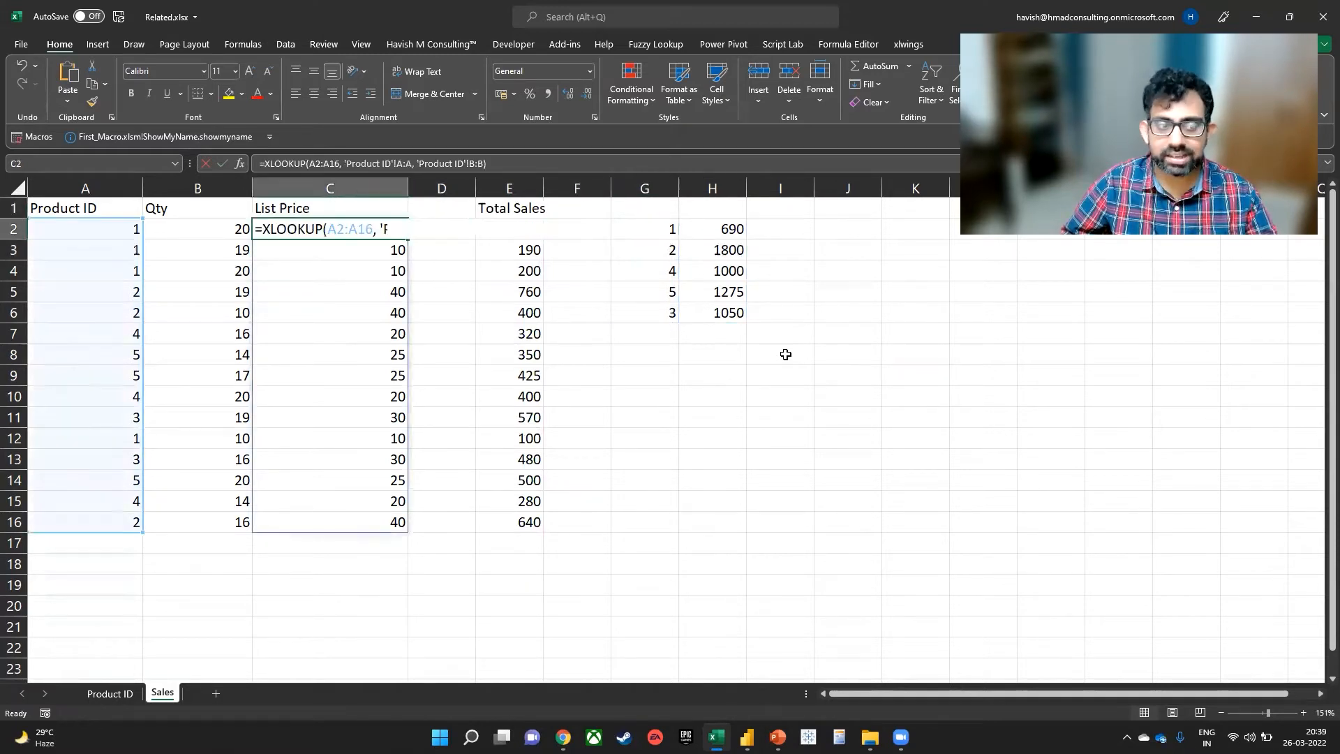
- Review the list price, total sales and SUMIF formulas in C2, E2 and H2 without changing them
{"action": "key", "text": "Escape"}
{"action": "key", "text": "Right"}
{"action": "key", "text": "Right"}
{"action": "key", "text": "F2"}
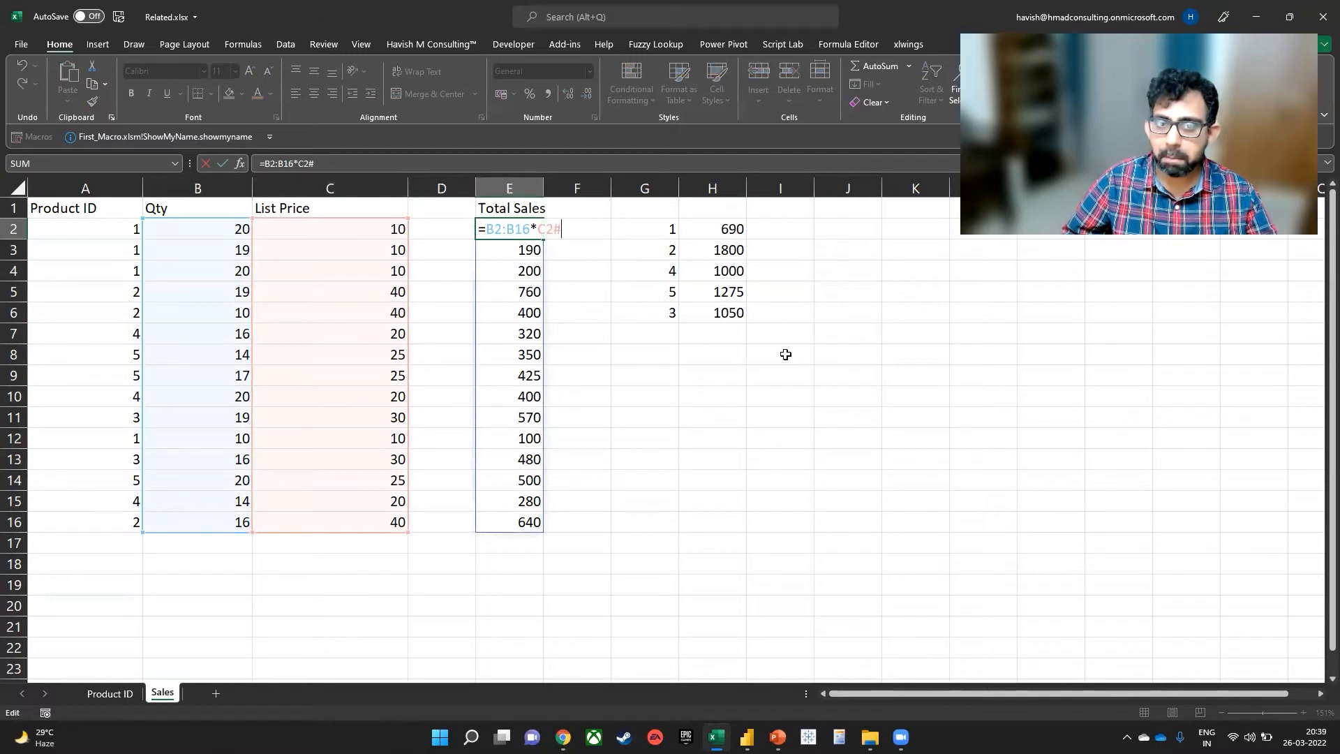
{"action": "key", "text": "Escape"}
{"action": "key", "text": "Right"}
{"action": "key", "text": "Right"}
{"action": "key", "text": "Right"}
{"action": "key", "text": "F2"}
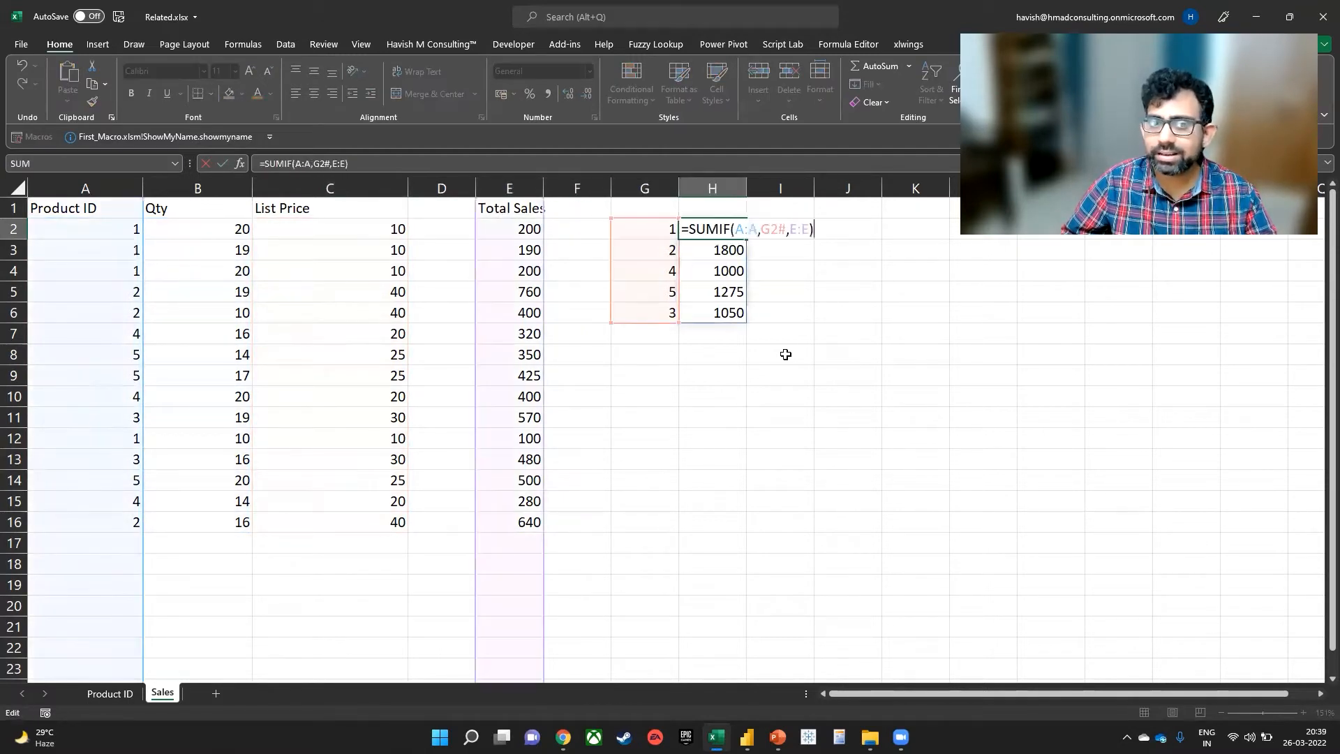
{"action": "key", "text": "Escape"}
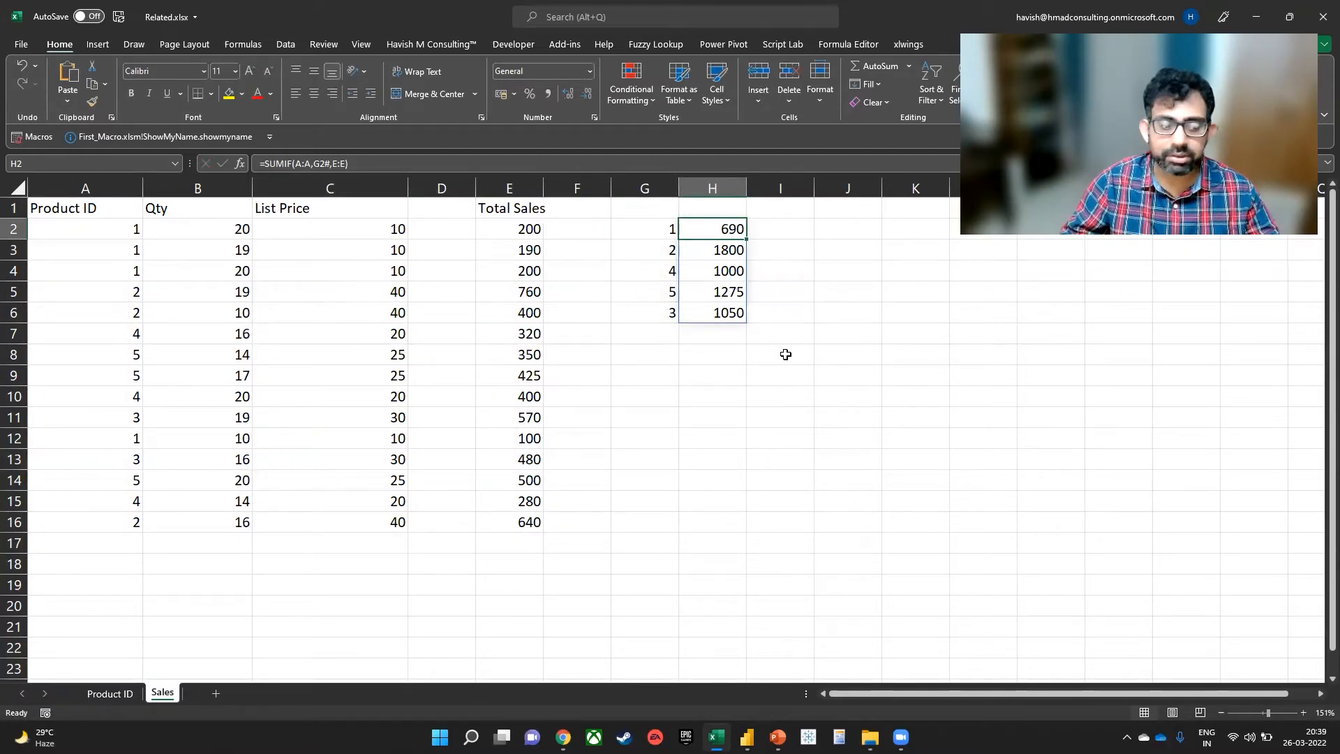
- Return to the Product ID sheet and save a copy of the workbook to the Desktop folder as excel_vlookup.xlsx
{"action": "key", "text": "ctrl+Page_Up"}
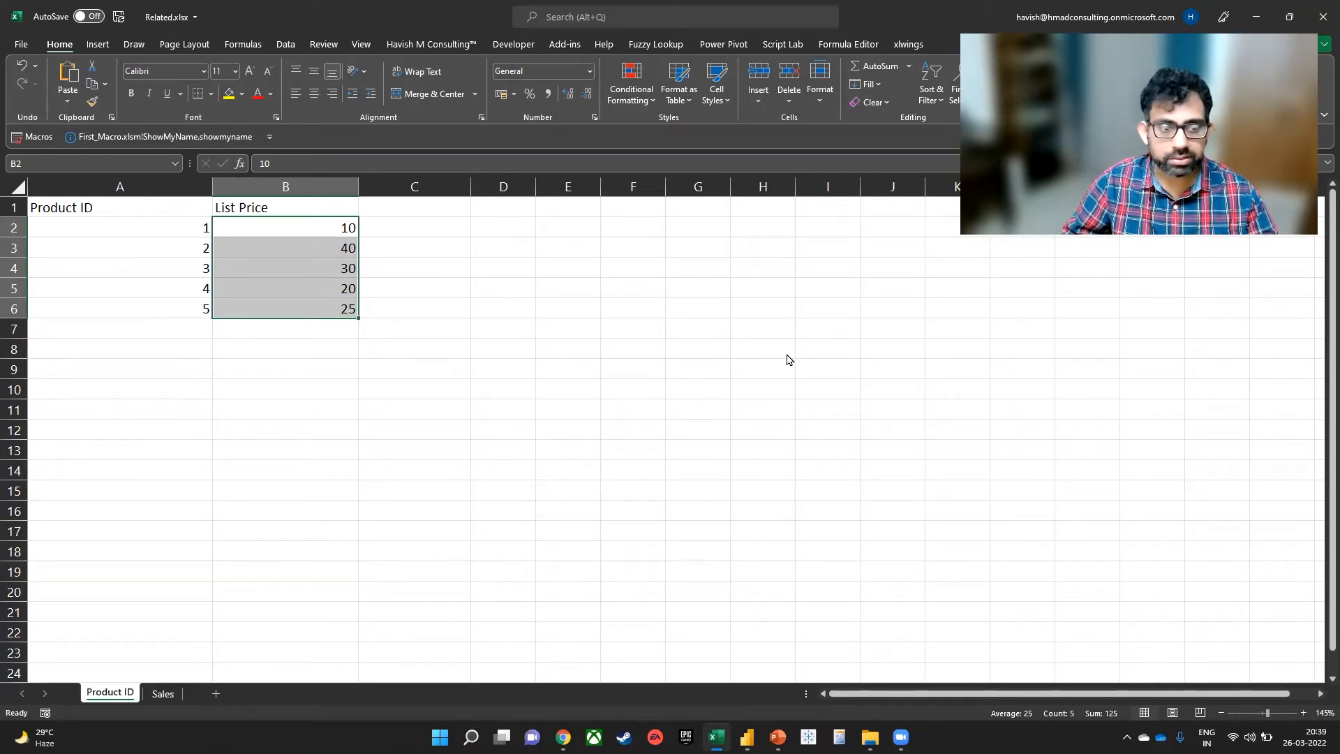
{"action": "key", "text": "alt+f"}
{"action": "key", "text": "a"}
{"action": "type", "text": "y3"}
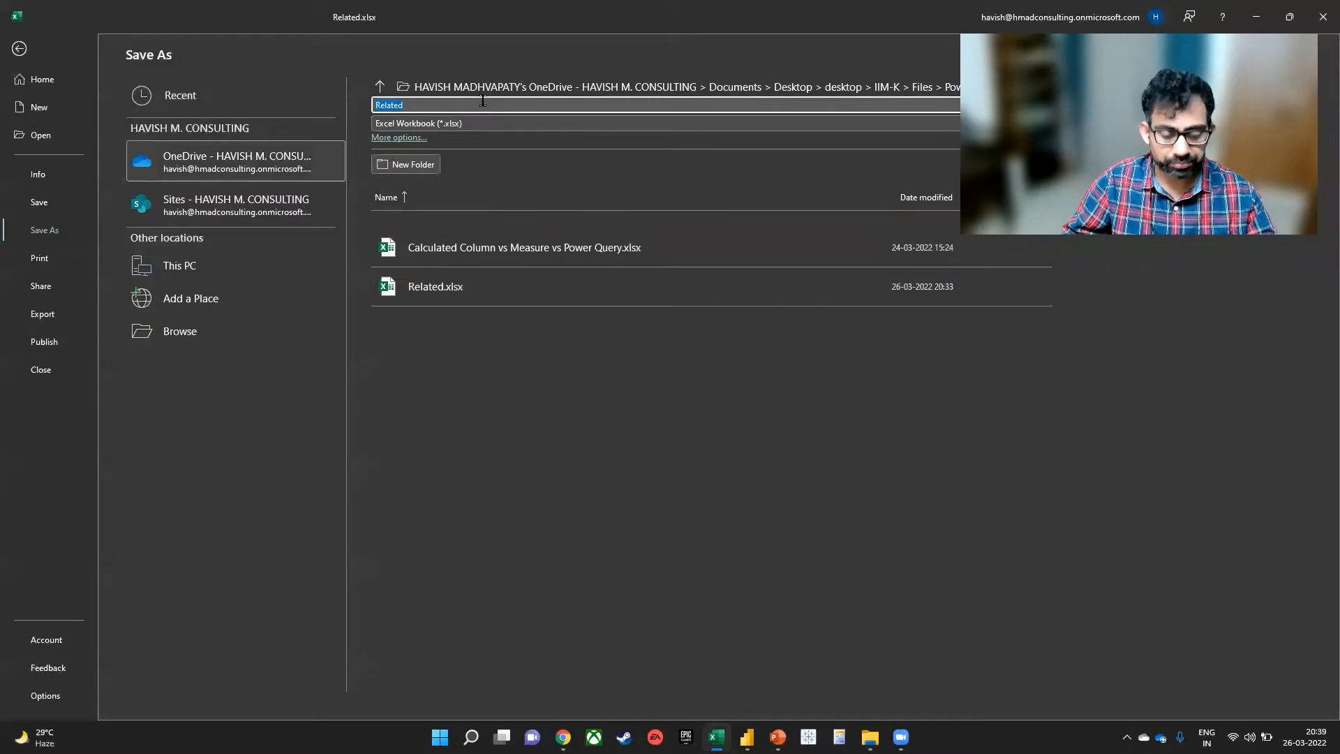
{"action": "type", "text": "excel_"}
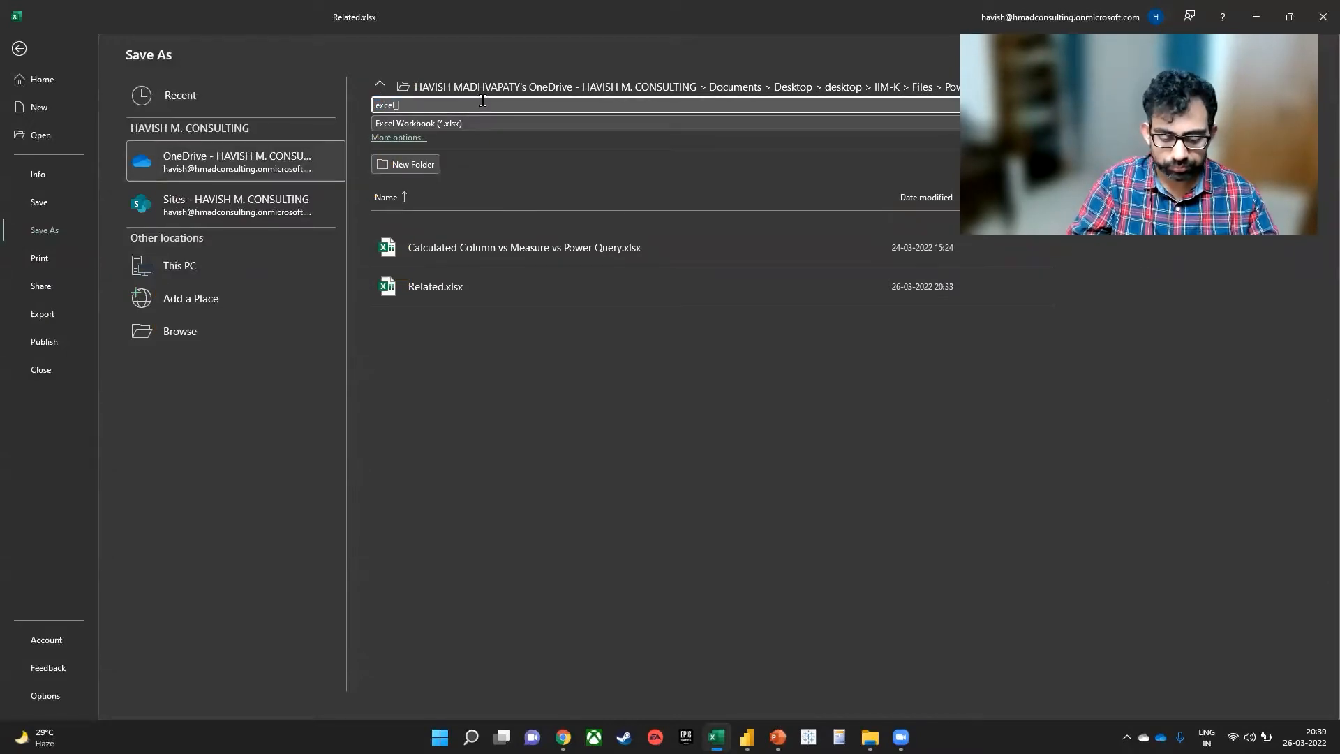
{"action": "type", "text": "vlookup"}
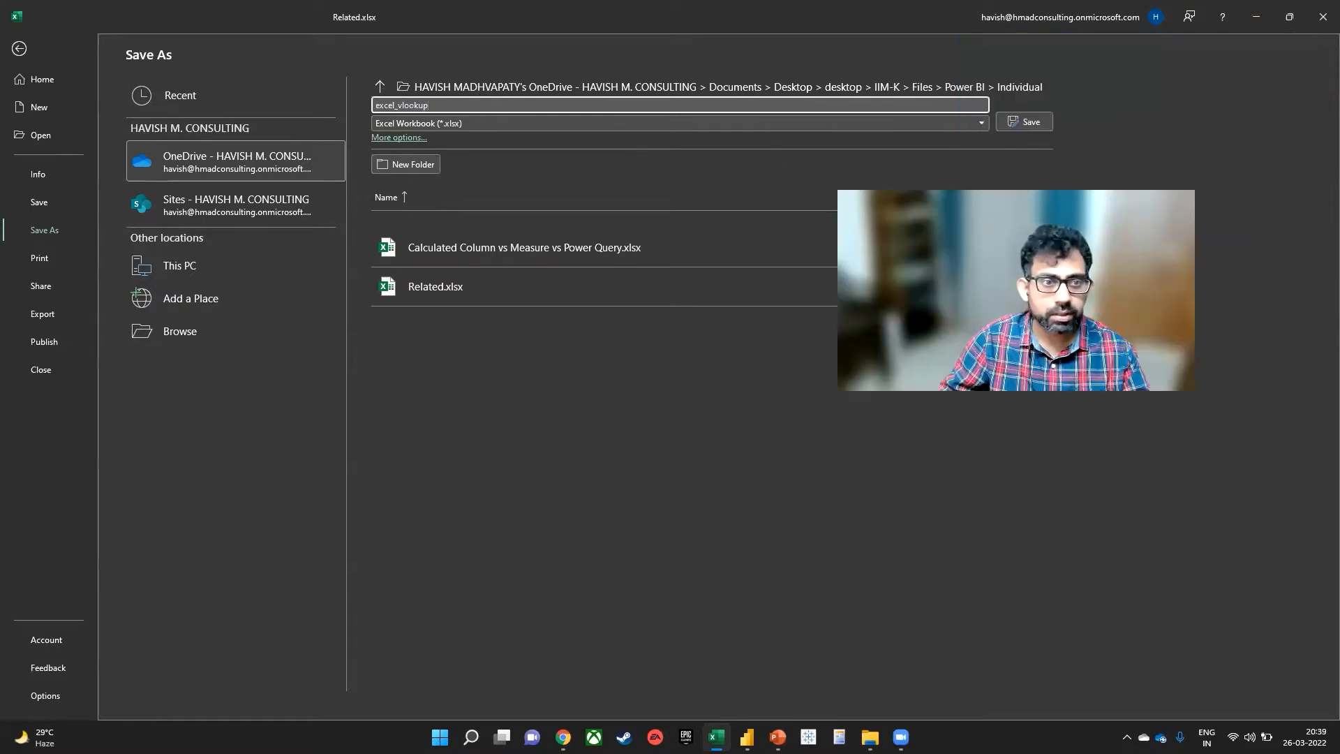
{"action": "left_click", "coordinate": [583, 89]}
{"action": "scroll", "coordinate": [120, 181], "scroll_direction": "up", "scroll_amount": 3}
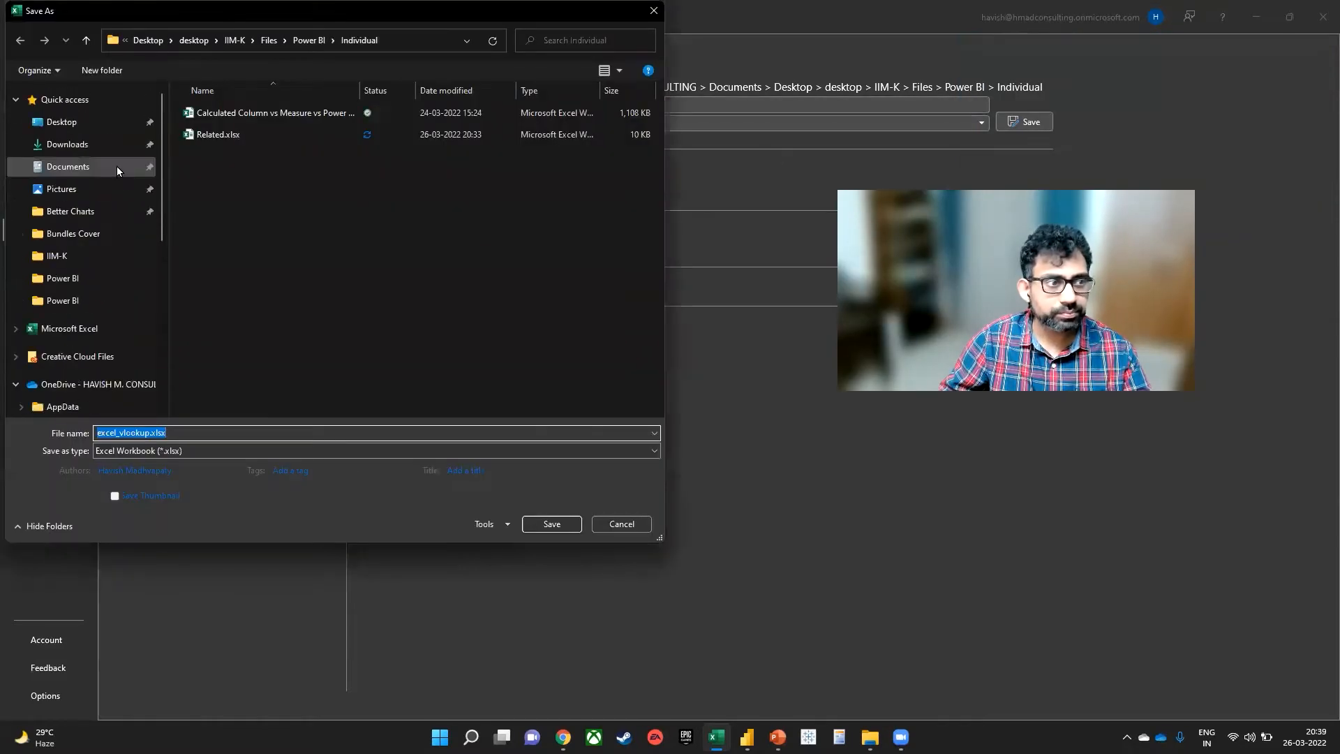
{"action": "left_click", "coordinate": [103, 127]}
{"action": "left_click", "coordinate": [548, 523]}
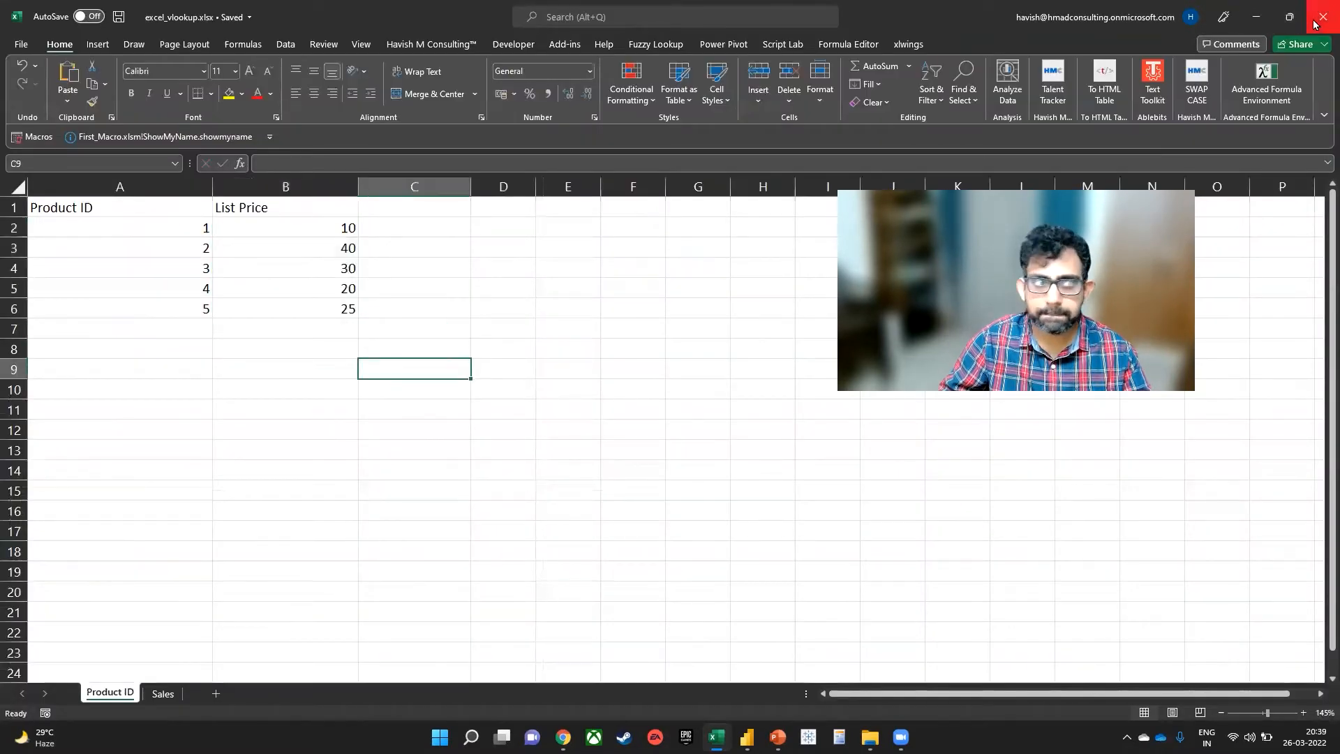
- Close the workbook and switch to the blank Power BI Desktop report
{"action": "key", "text": "alt+F4"}
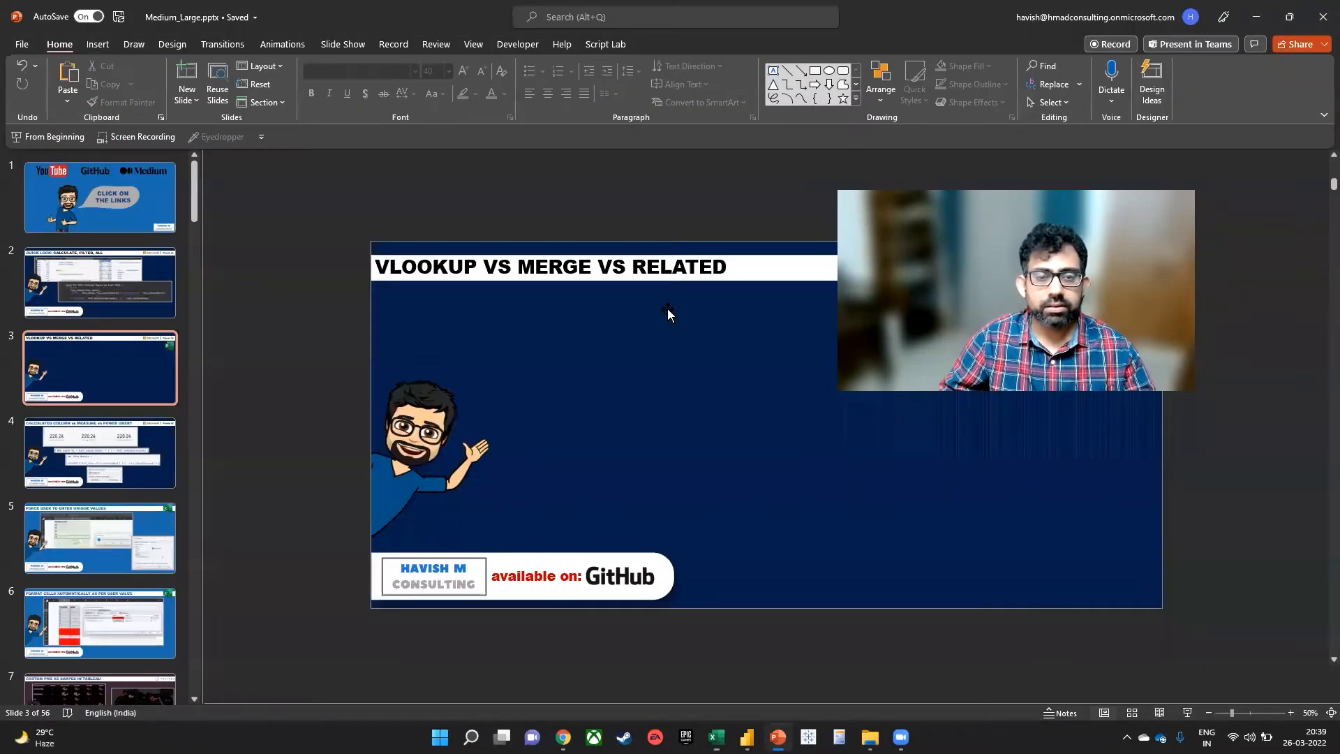
{"action": "key", "text": "alt+Tab"}
{"action": "key", "text": "Tab"}
{"action": "key", "text": "Tab"}
{"action": "key", "text": "Tab"}
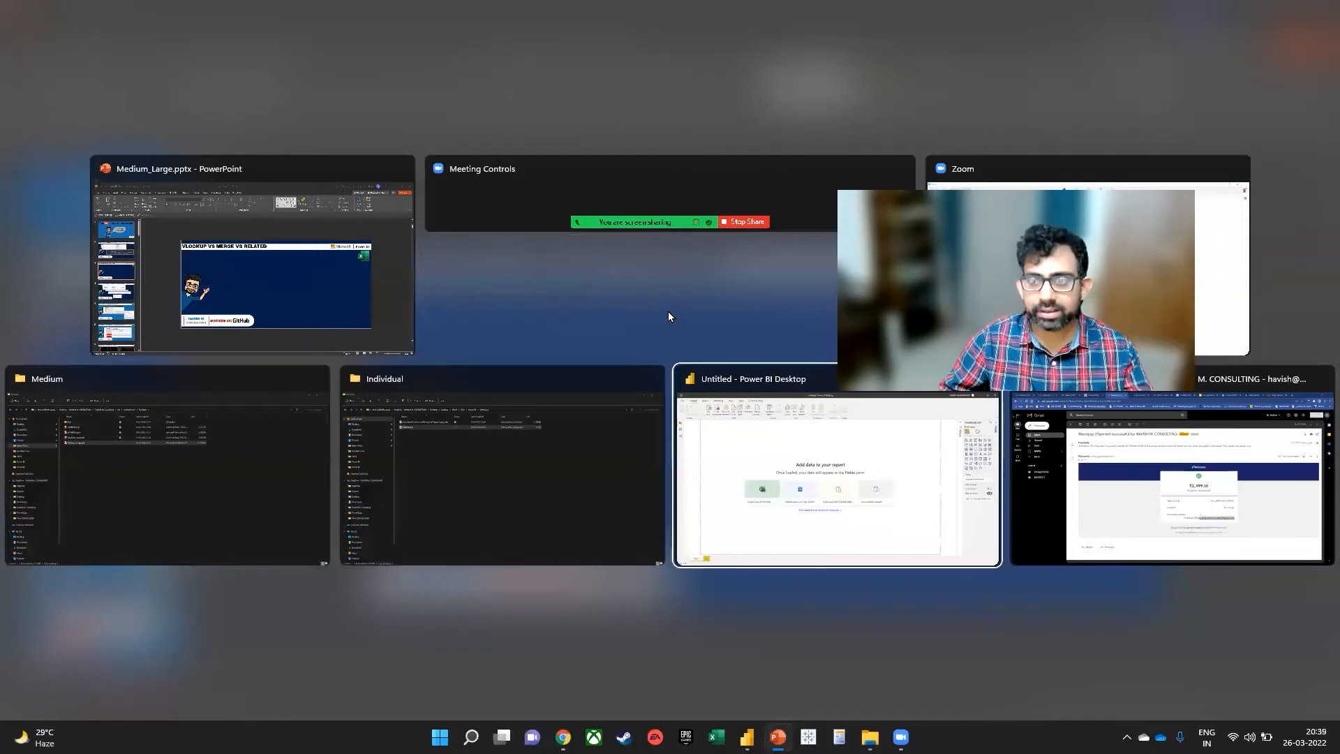
{"action": "left_click", "coordinate": [1325, 133]}
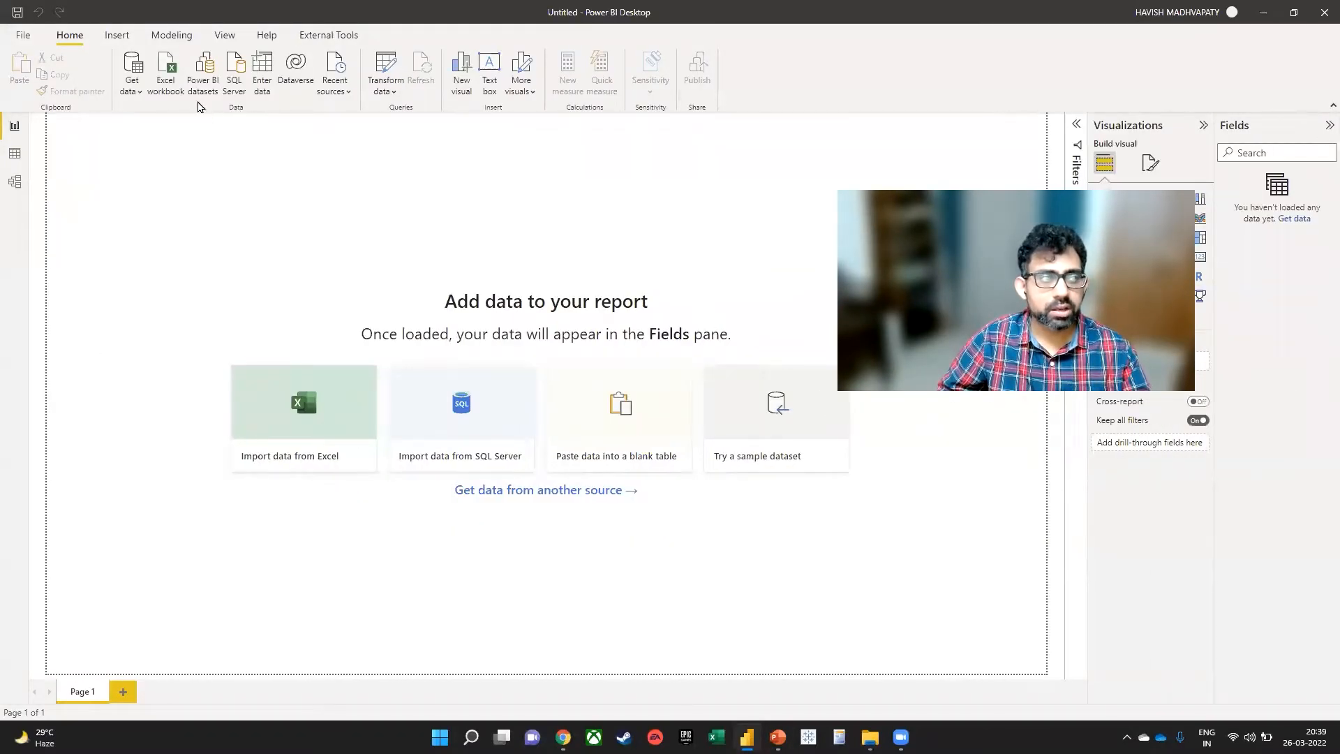
- Connect to the Excel workbook Related.xlsx in the Desktop subfolder IIM-K > Files > Power BI > Individual
{"action": "left_click", "coordinate": [177, 96]}
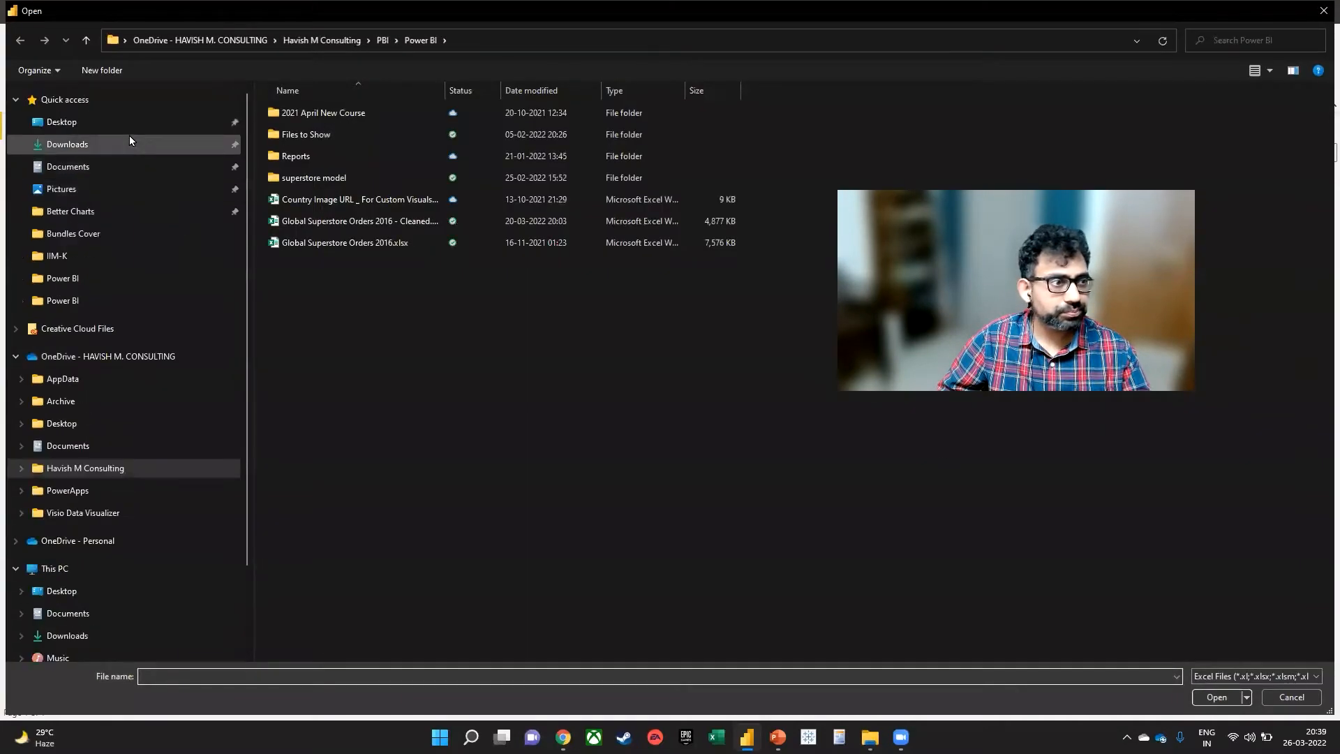
{"action": "left_click", "coordinate": [139, 123]}
{"action": "double_click", "coordinate": [794, 134]}
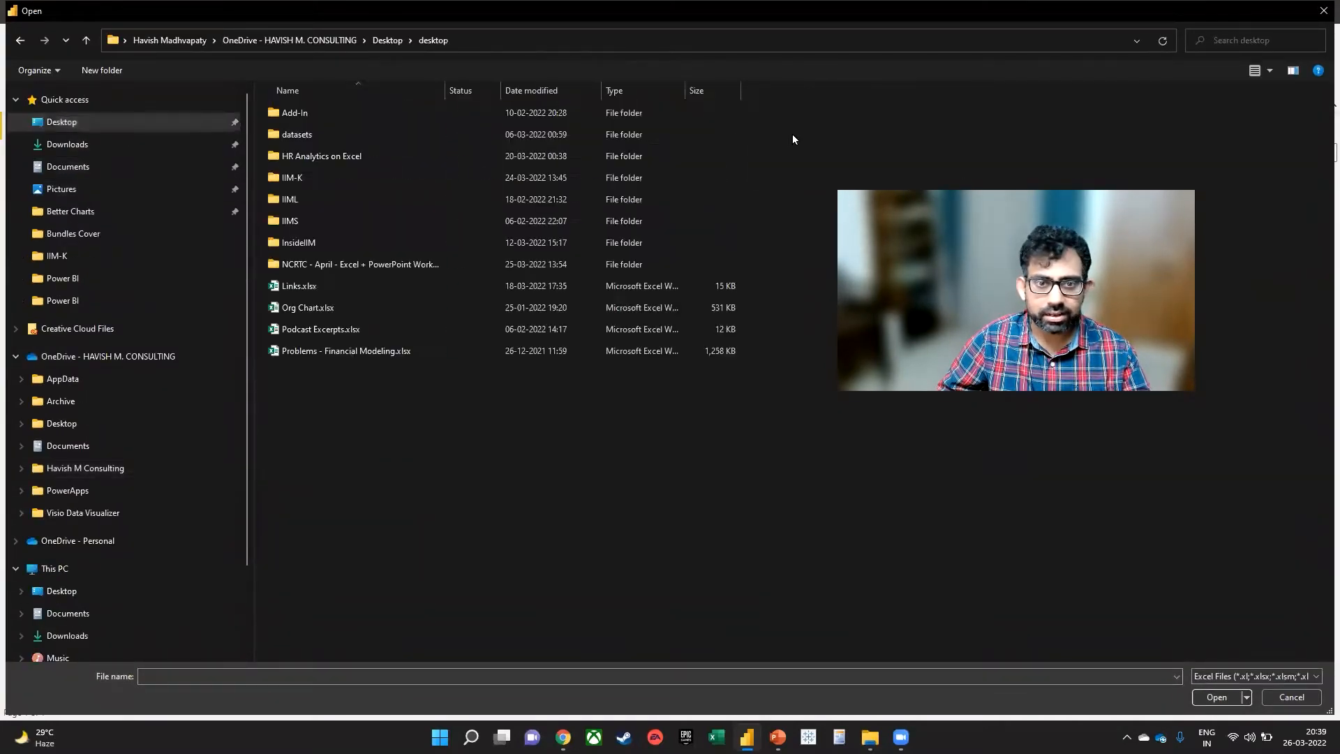
{"action": "double_click", "coordinate": [321, 183]}
{"action": "double_click", "coordinate": [364, 114]}
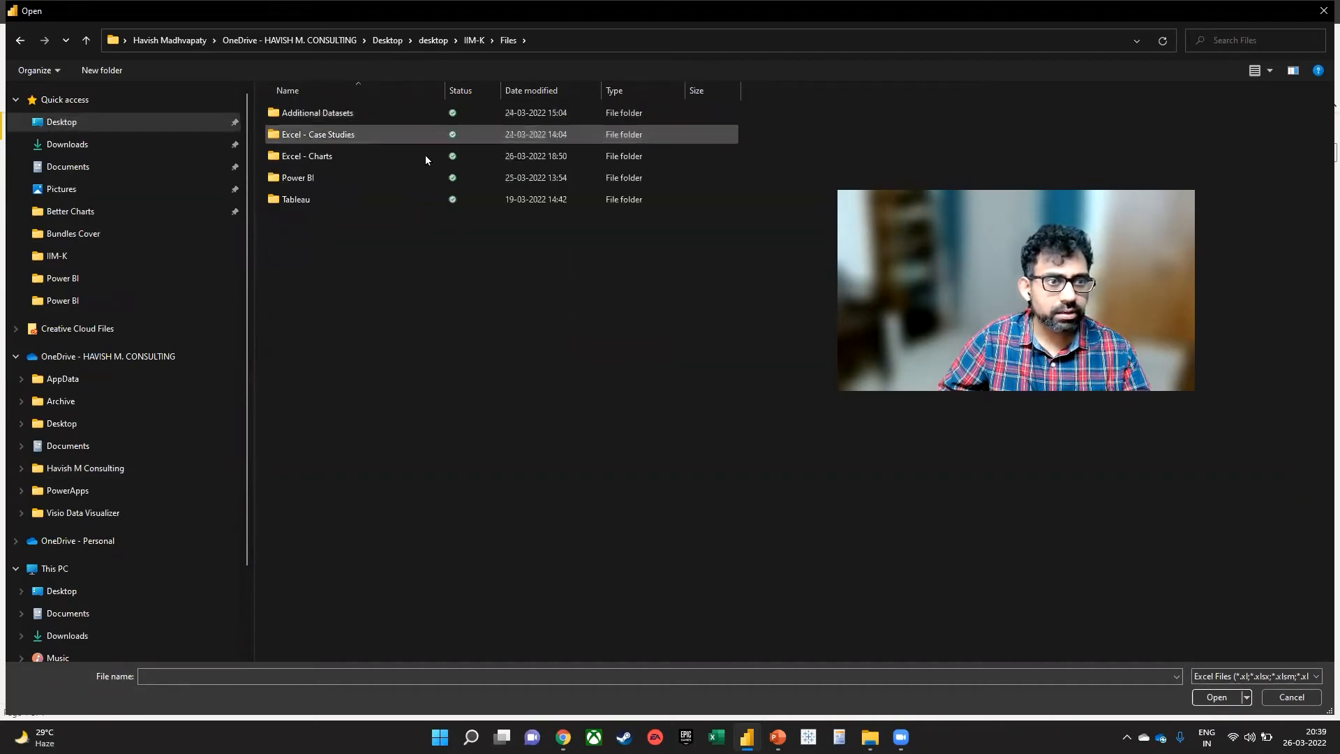
{"action": "double_click", "coordinate": [336, 178]}
{"action": "double_click", "coordinate": [331, 133]}
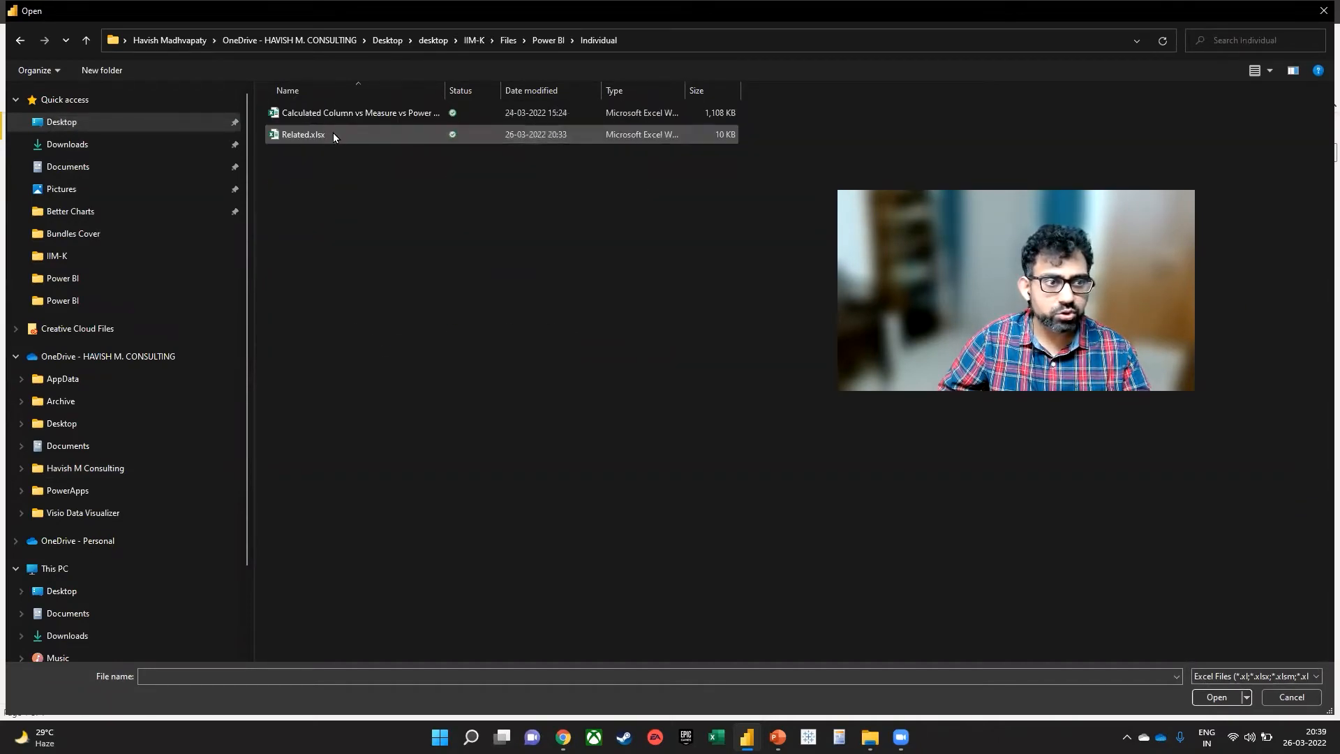
{"action": "left_click", "coordinate": [337, 134]}
{"action": "double_click", "coordinate": [338, 135]}
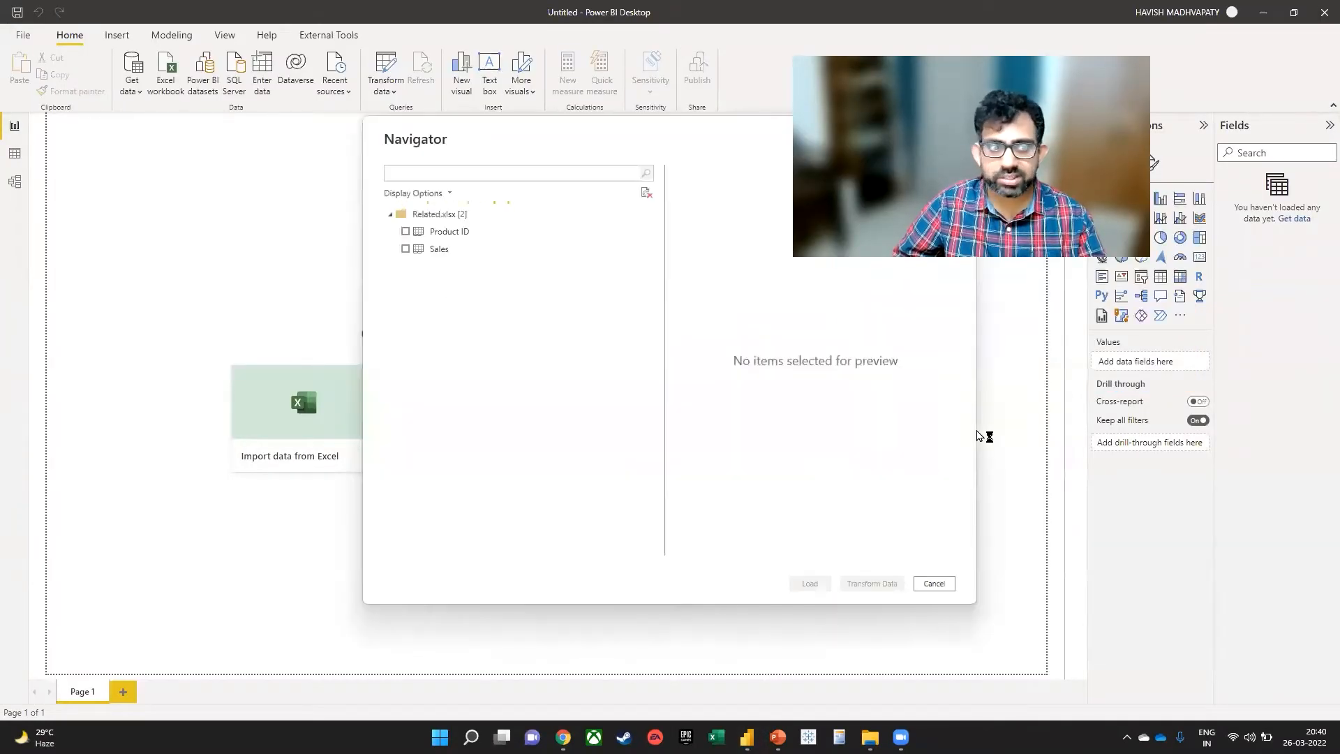
- Bring the Product ID and Sales tables into Power Query Editor and compare the two queries, ending on the Sales query
{"action": "left_click", "coordinate": [405, 231]}
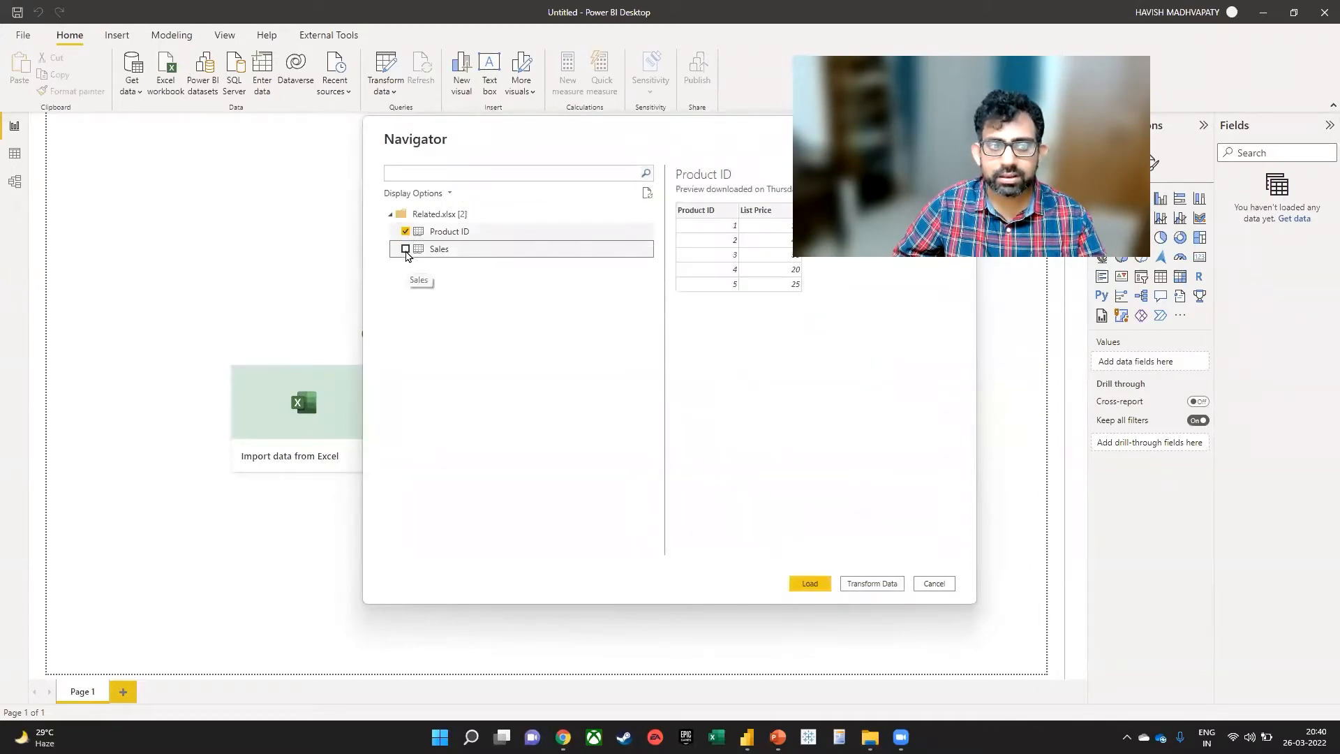
{"action": "left_click", "coordinate": [405, 249]}
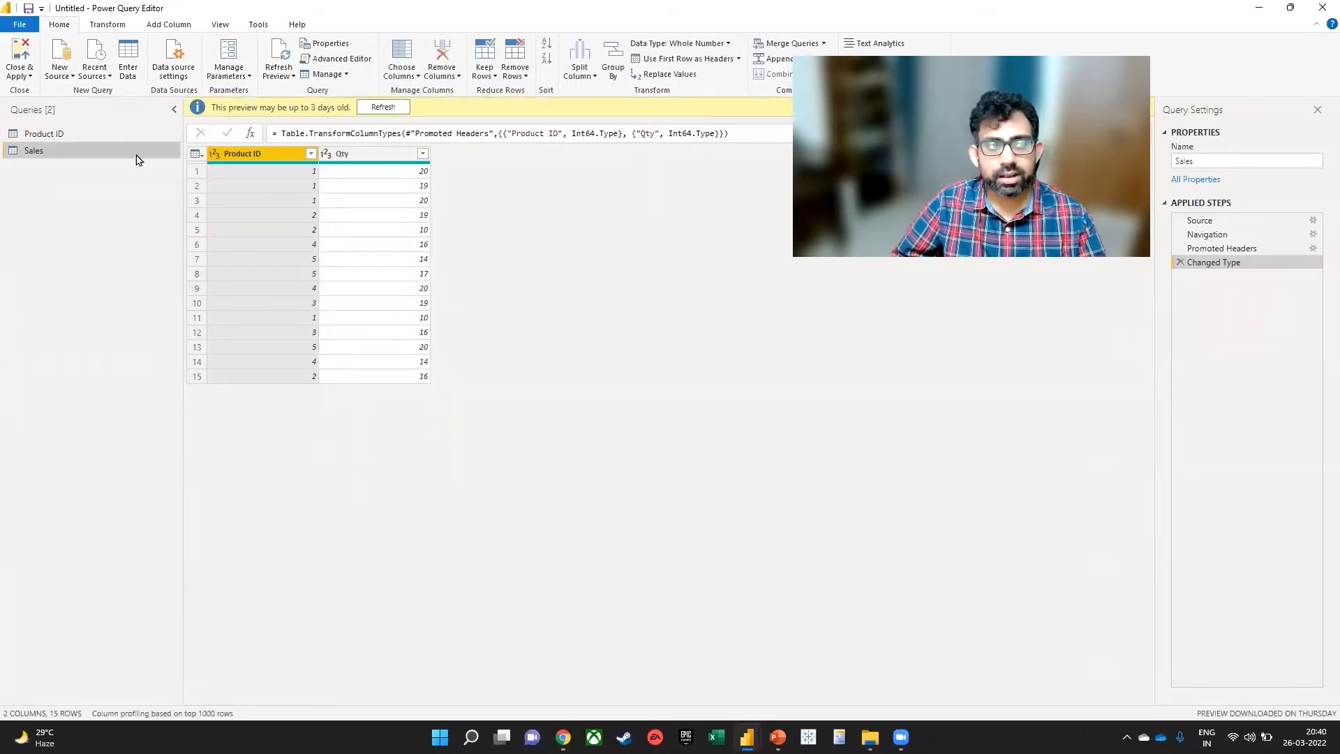
{"action": "left_click", "coordinate": [106, 133]}
{"action": "left_click", "coordinate": [100, 152]}
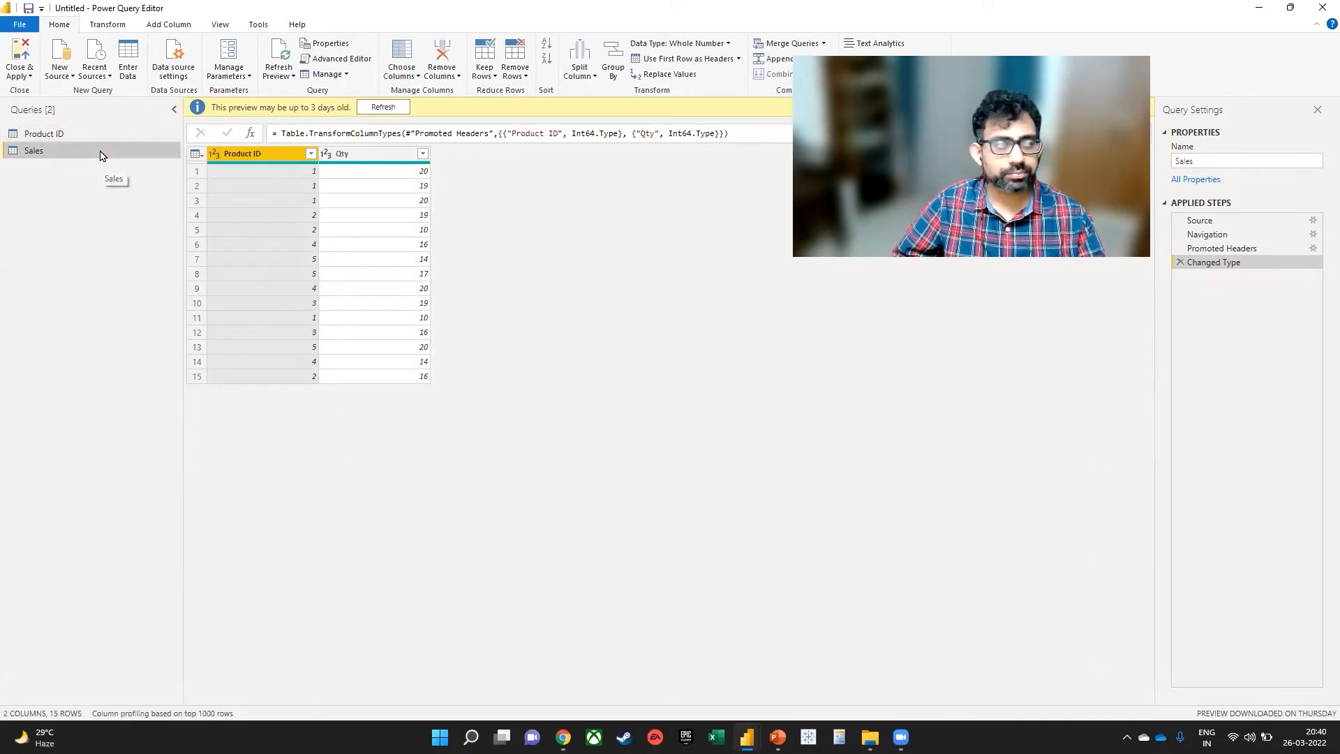
{"action": "left_click", "coordinate": [62, 134]}
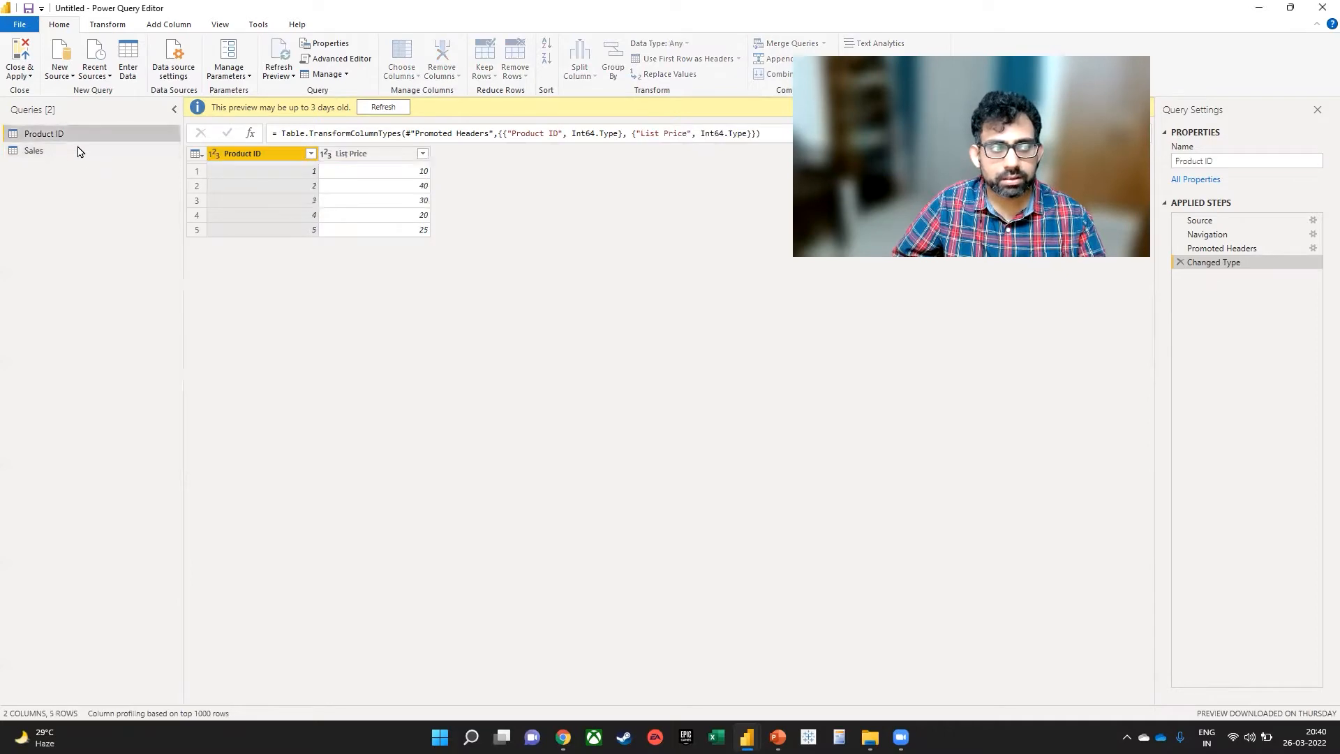
{"action": "left_click", "coordinate": [79, 151]}
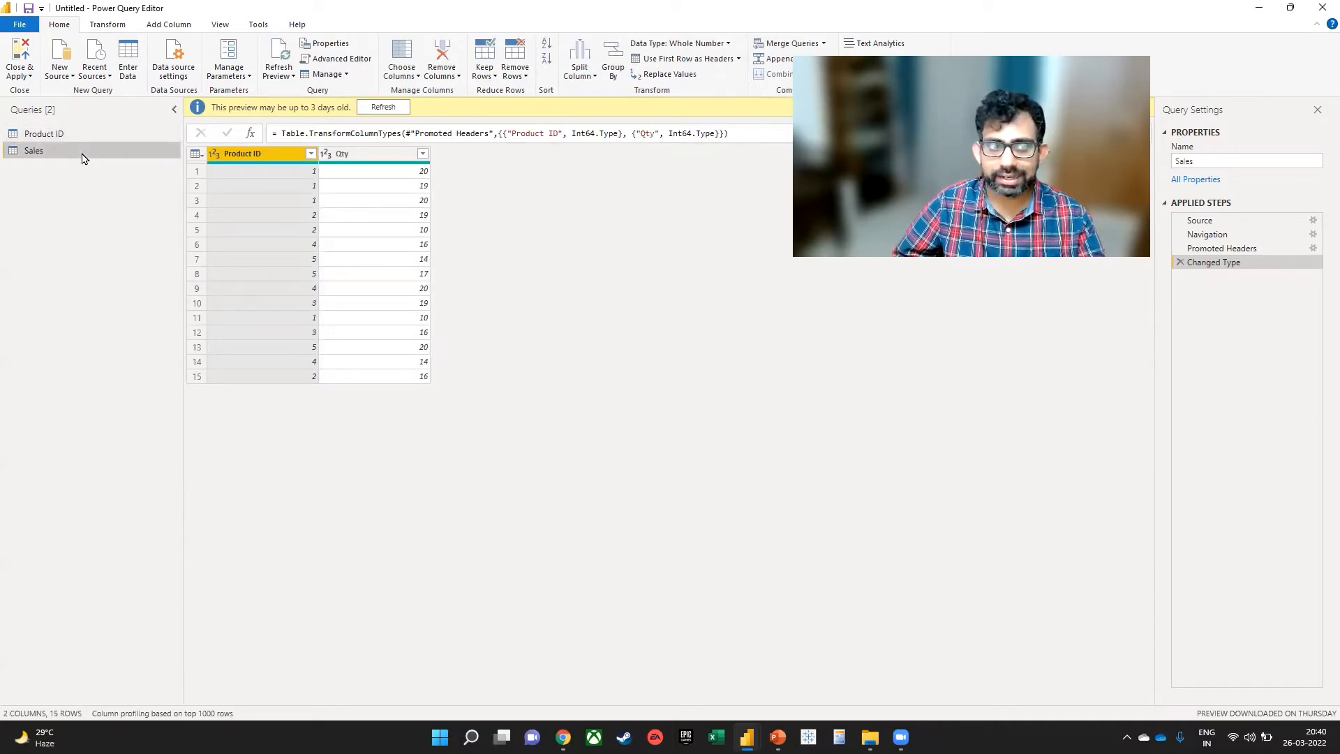
{"action": "left_click", "coordinate": [369, 155]}
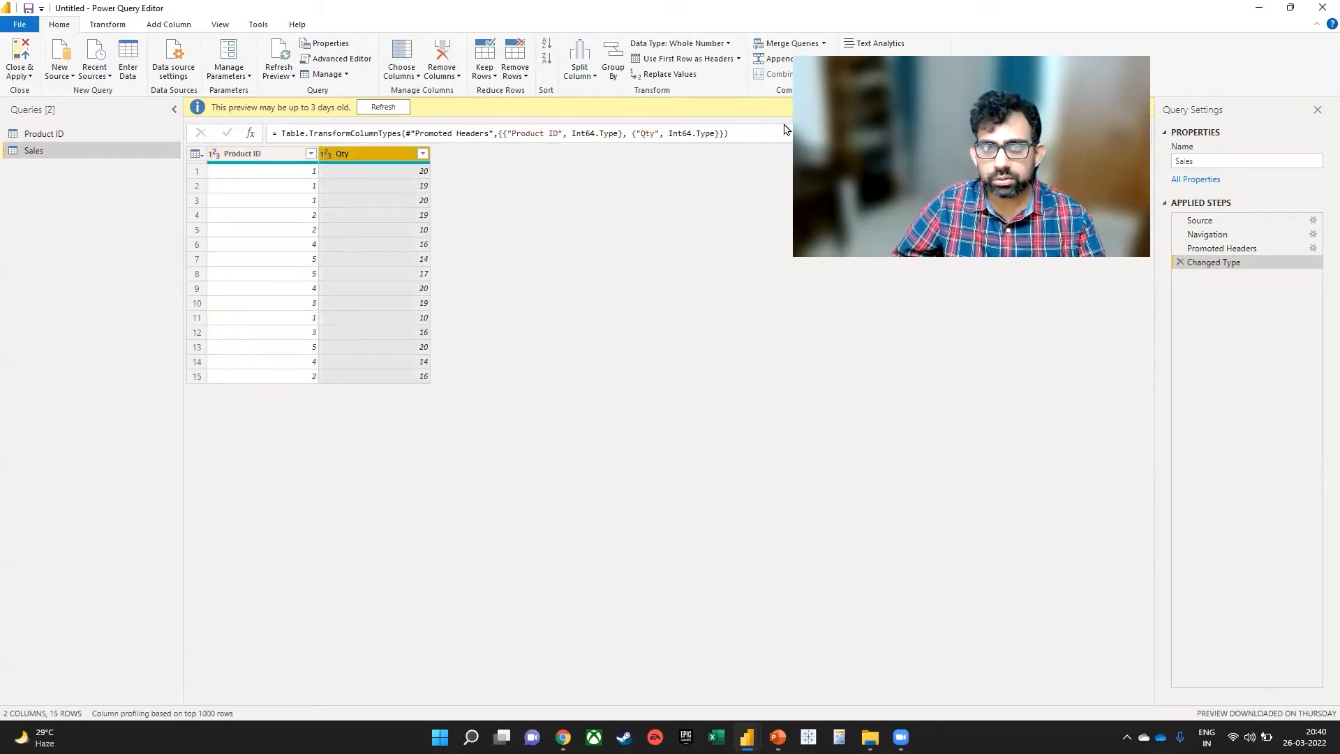
- Merge the Sales query with the Product ID table on their Product ID columns using a Left Outer join
{"action": "left_click", "coordinate": [796, 43]}
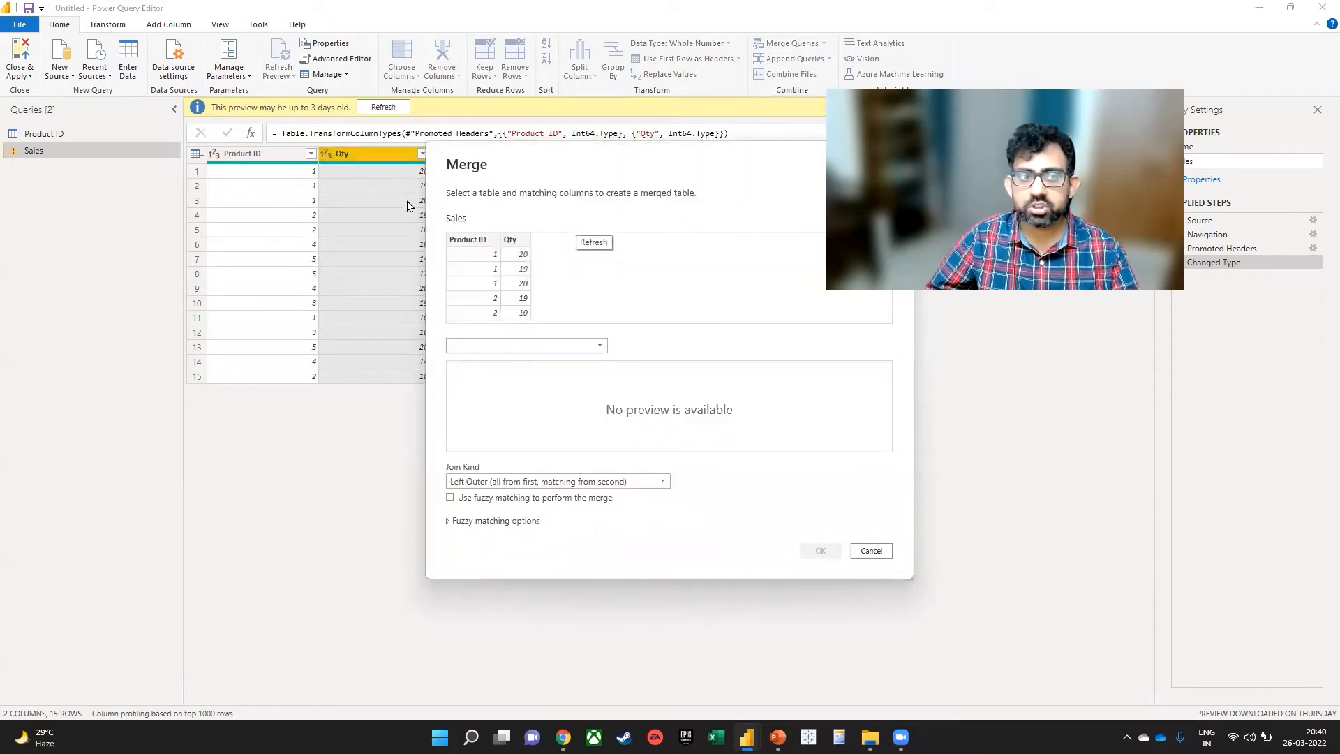
{"action": "left_click", "coordinate": [535, 351]}
{"action": "left_click", "coordinate": [460, 362]}
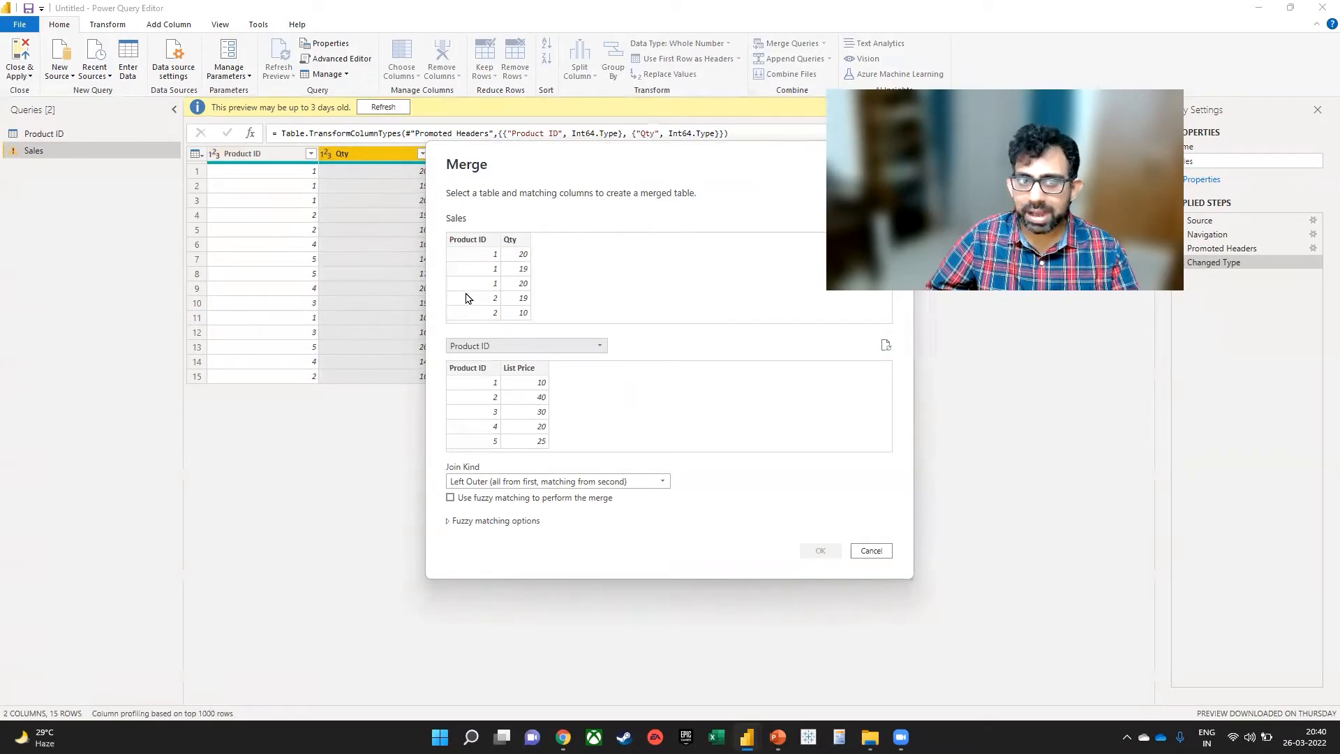
{"action": "left_click", "coordinate": [477, 241]}
{"action": "left_click", "coordinate": [472, 368]}
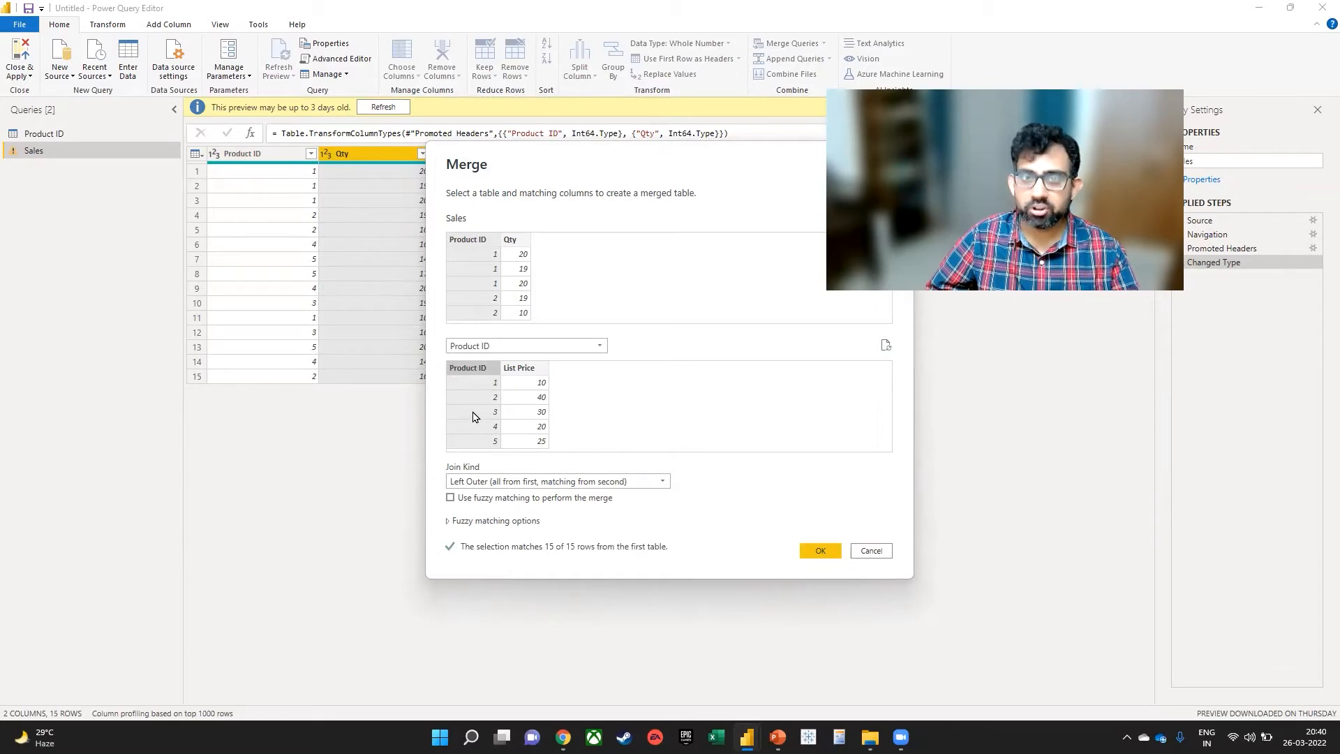
{"action": "left_click", "coordinate": [802, 550]}
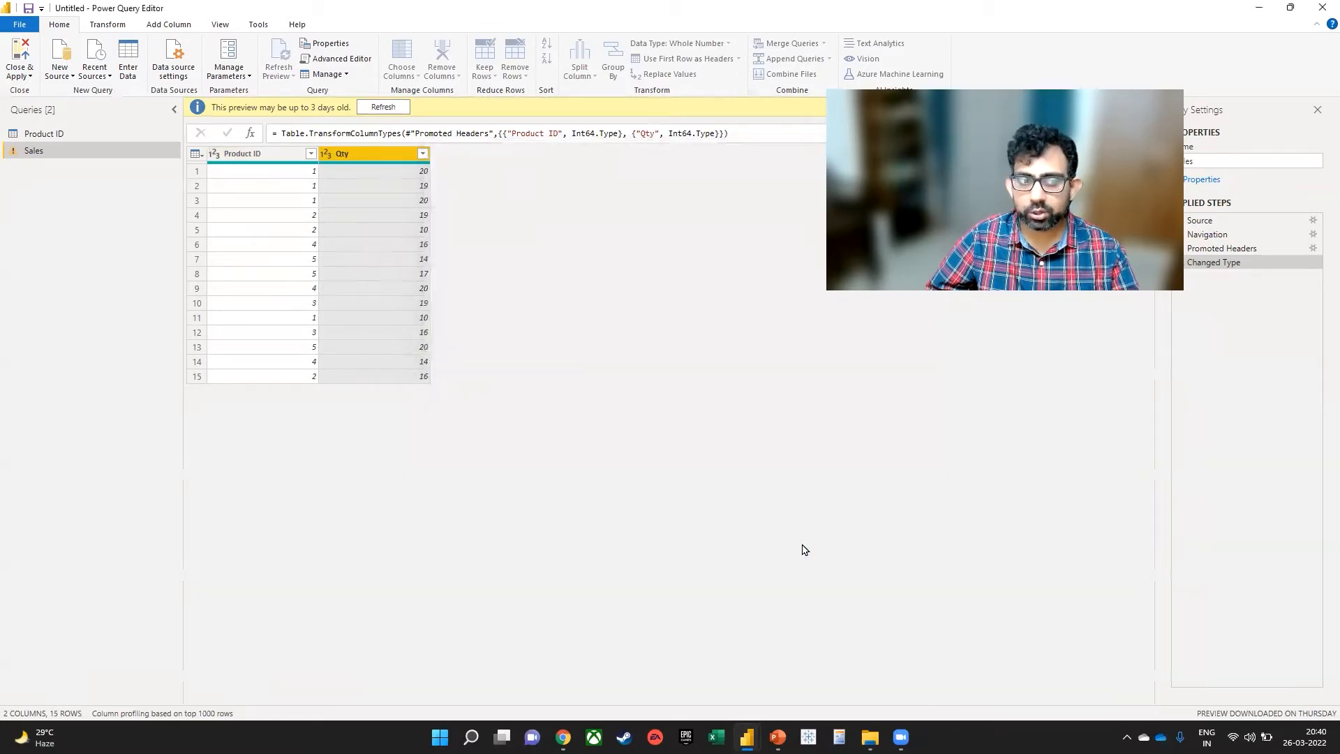
- Expand the merged Product ID.1 column to bring in only List Price, without the original column name as prefix
{"action": "left_click", "coordinate": [534, 134]}
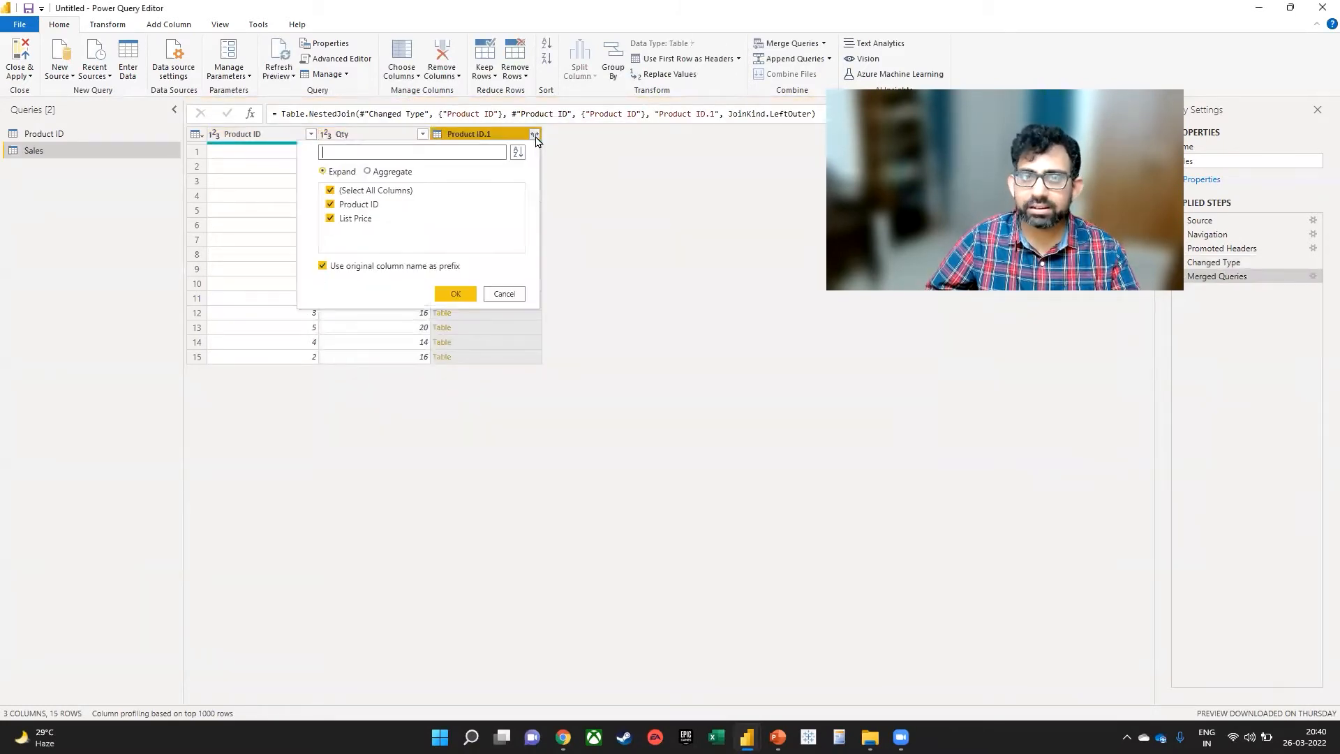
{"action": "left_click", "coordinate": [357, 190]}
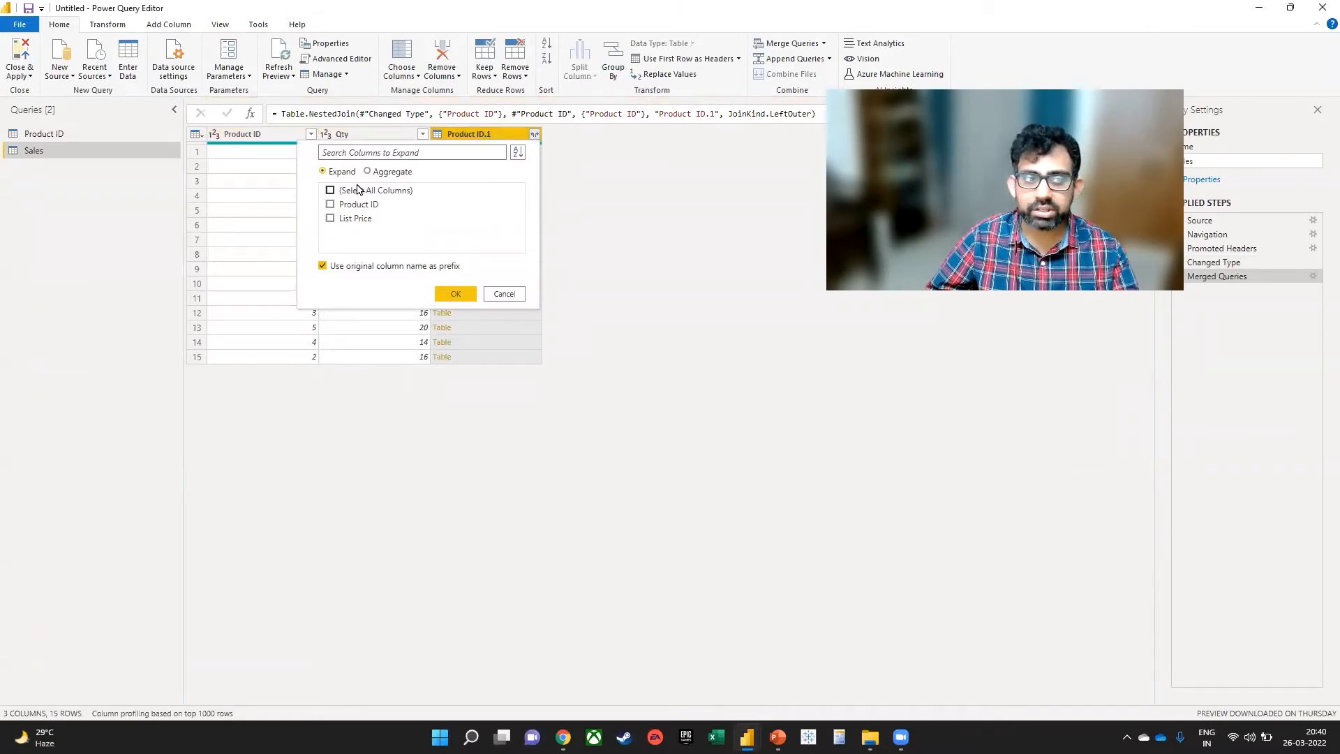
{"action": "left_click", "coordinate": [322, 265]}
{"action": "left_click", "coordinate": [330, 218]}
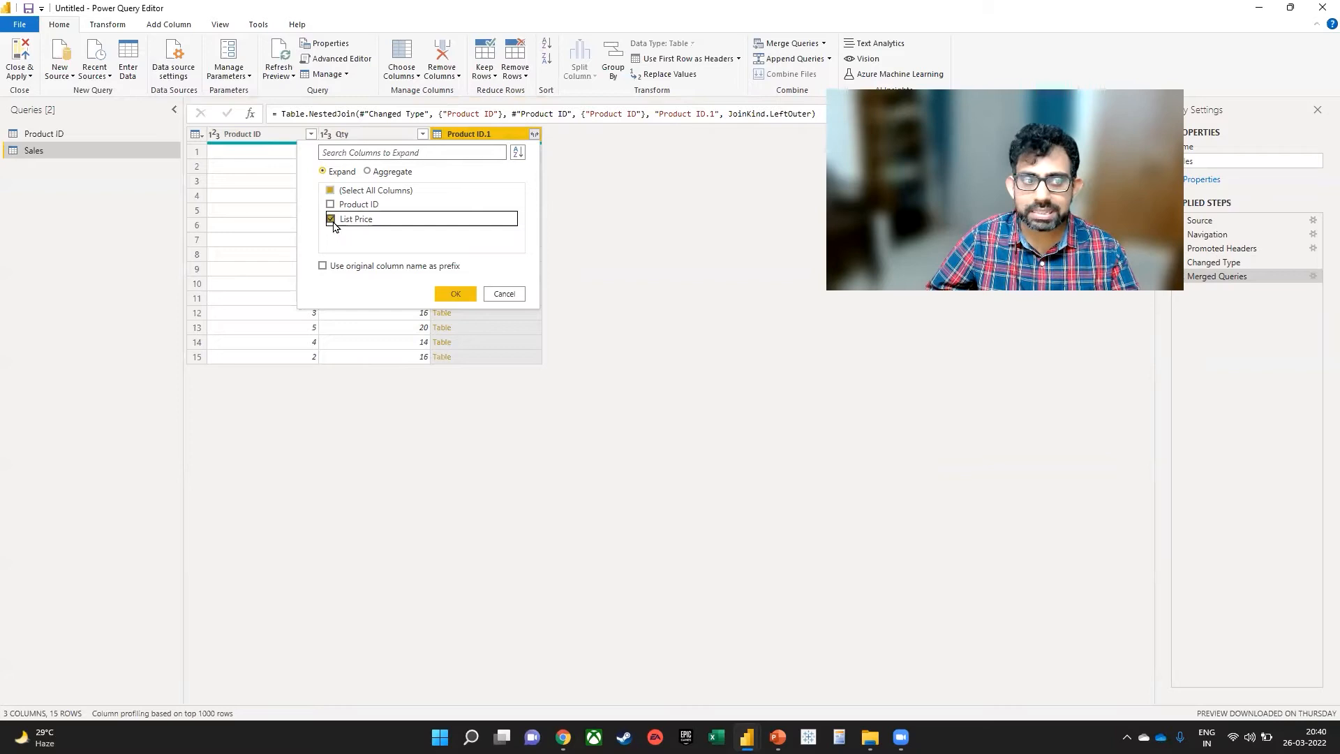
{"action": "left_click", "coordinate": [455, 294]}
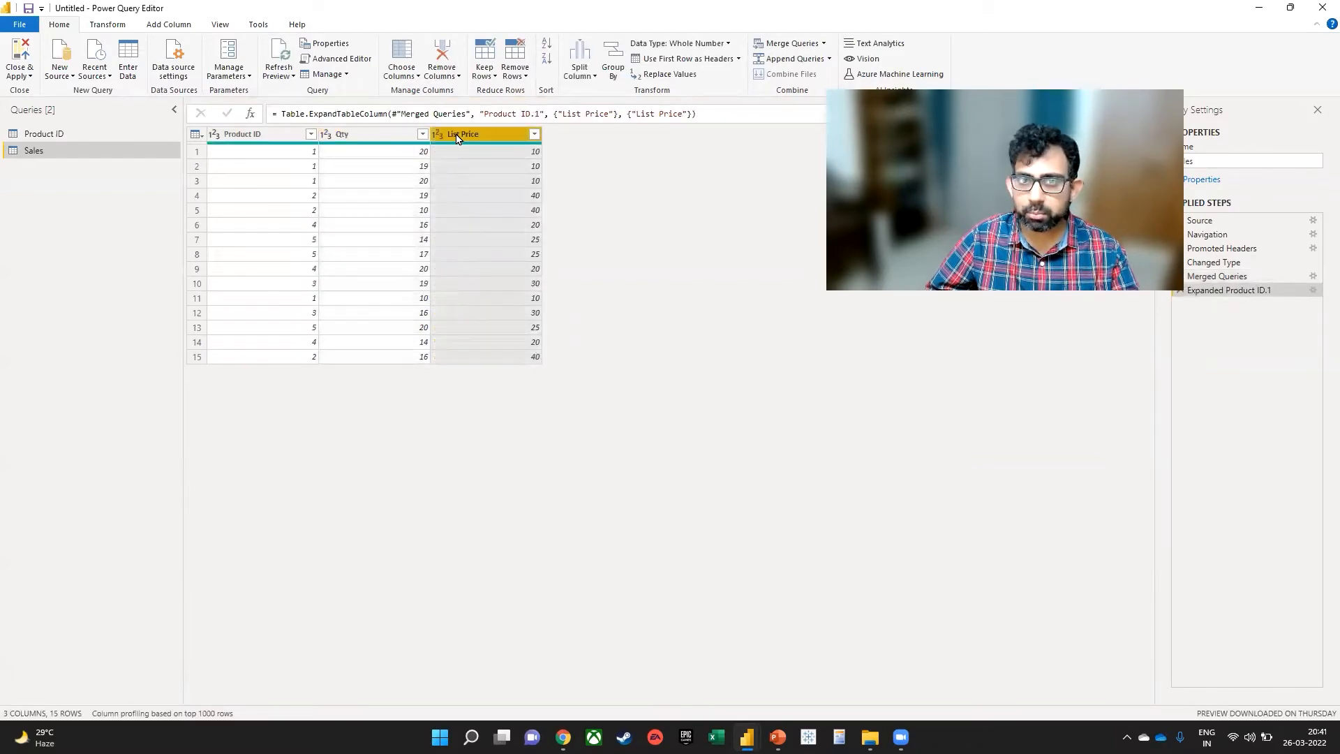
- Add a custom column named Total Sales to the Sales query with the formula [Qty] * [List Price]
{"action": "left_click", "coordinate": [183, 29]}
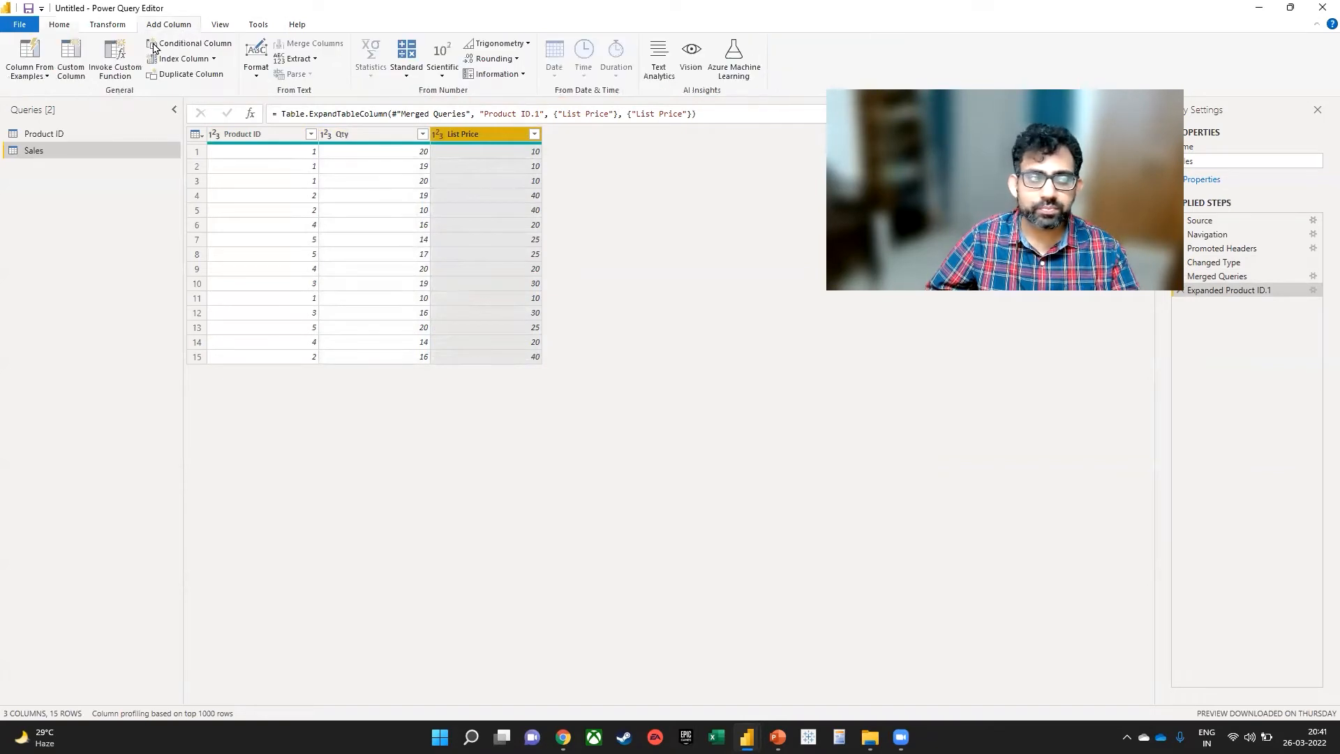
{"action": "left_click", "coordinate": [70, 63]}
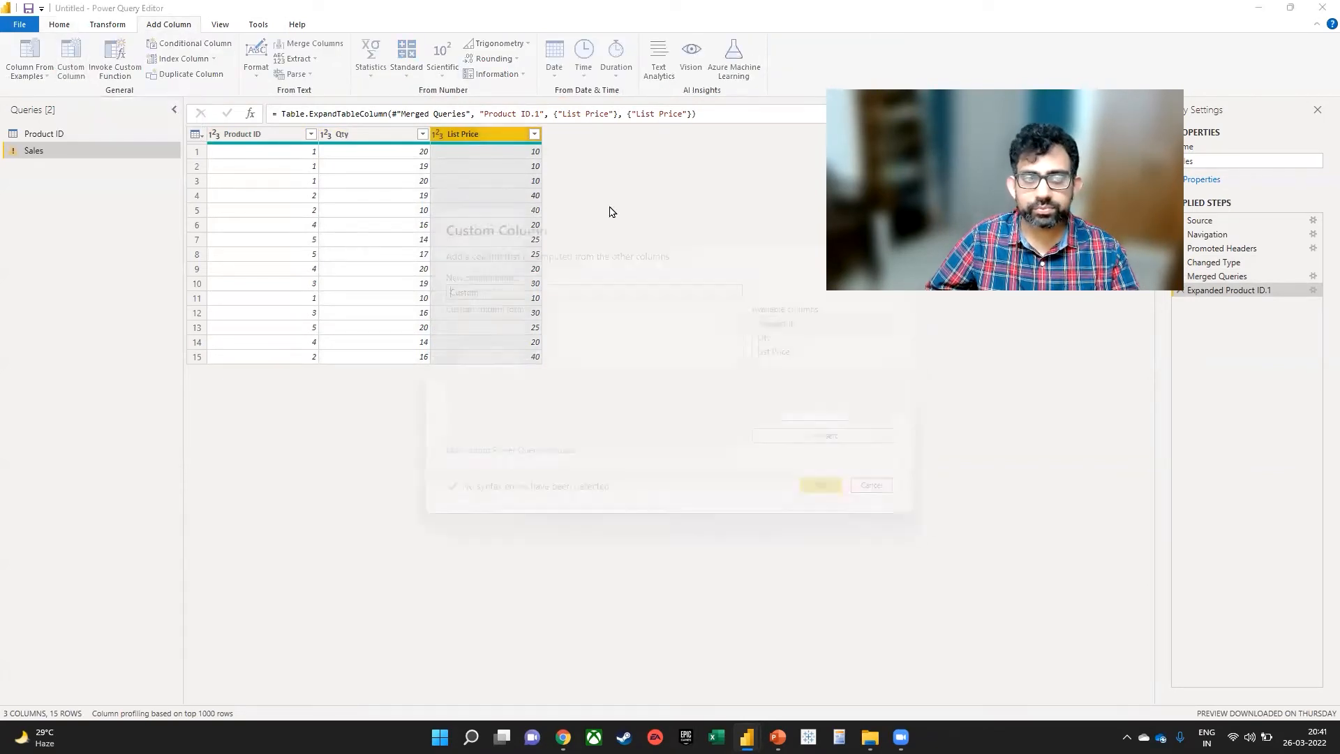
{"action": "double_click", "coordinate": [566, 290]}
{"action": "type", "text": "To"}
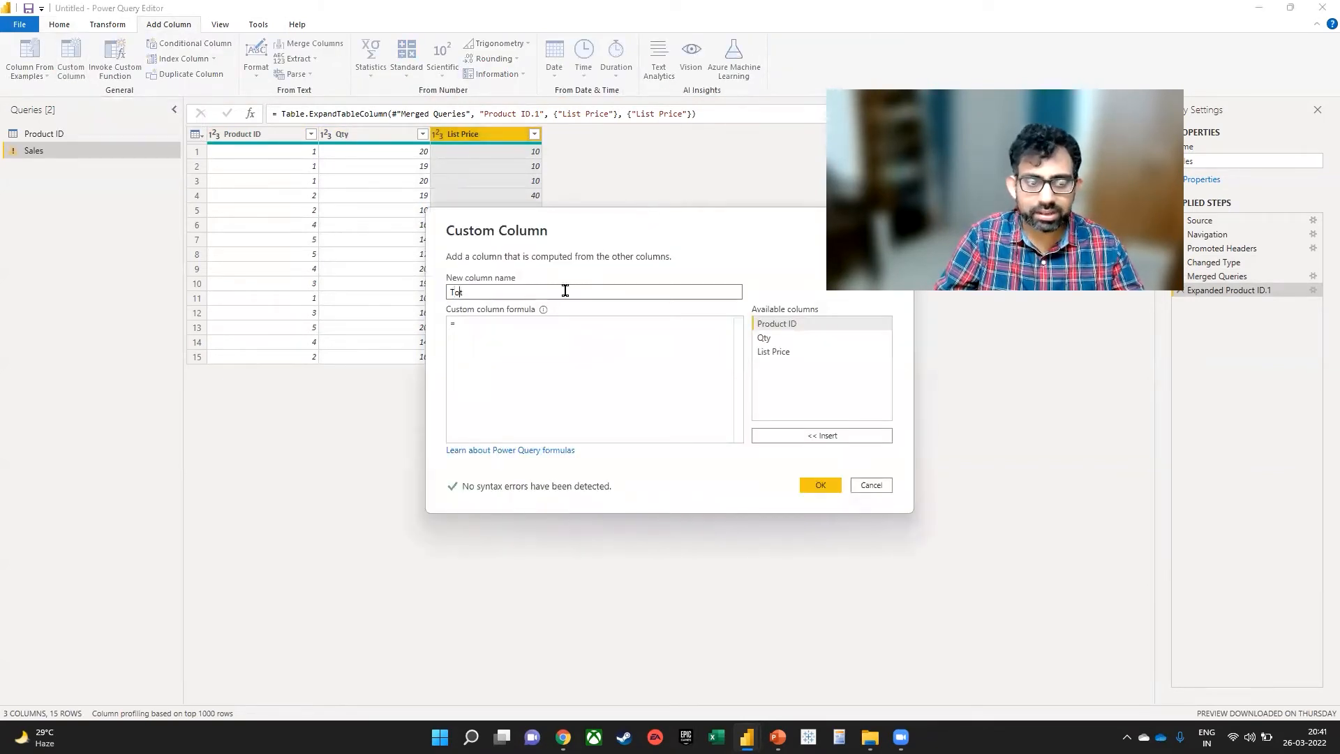
{"action": "type", "text": "tal Sales"}
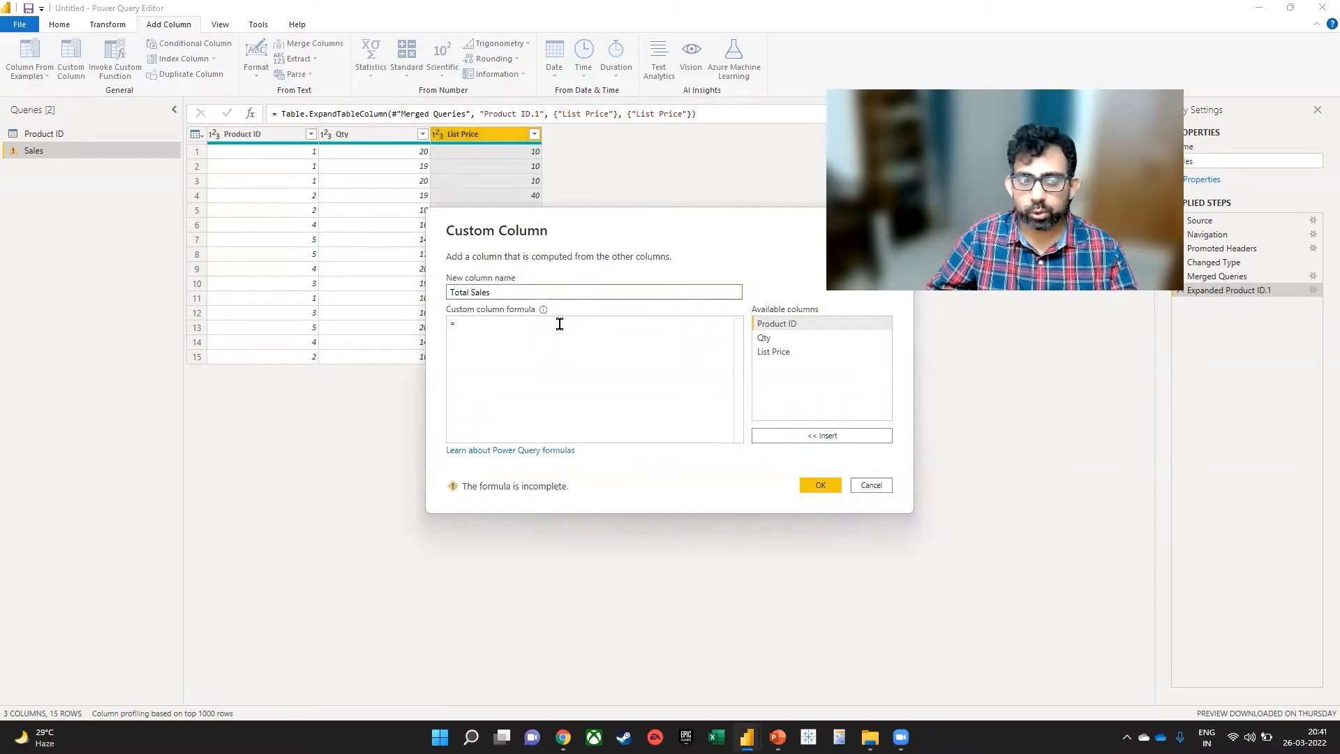
{"action": "left_click", "coordinate": [558, 324]}
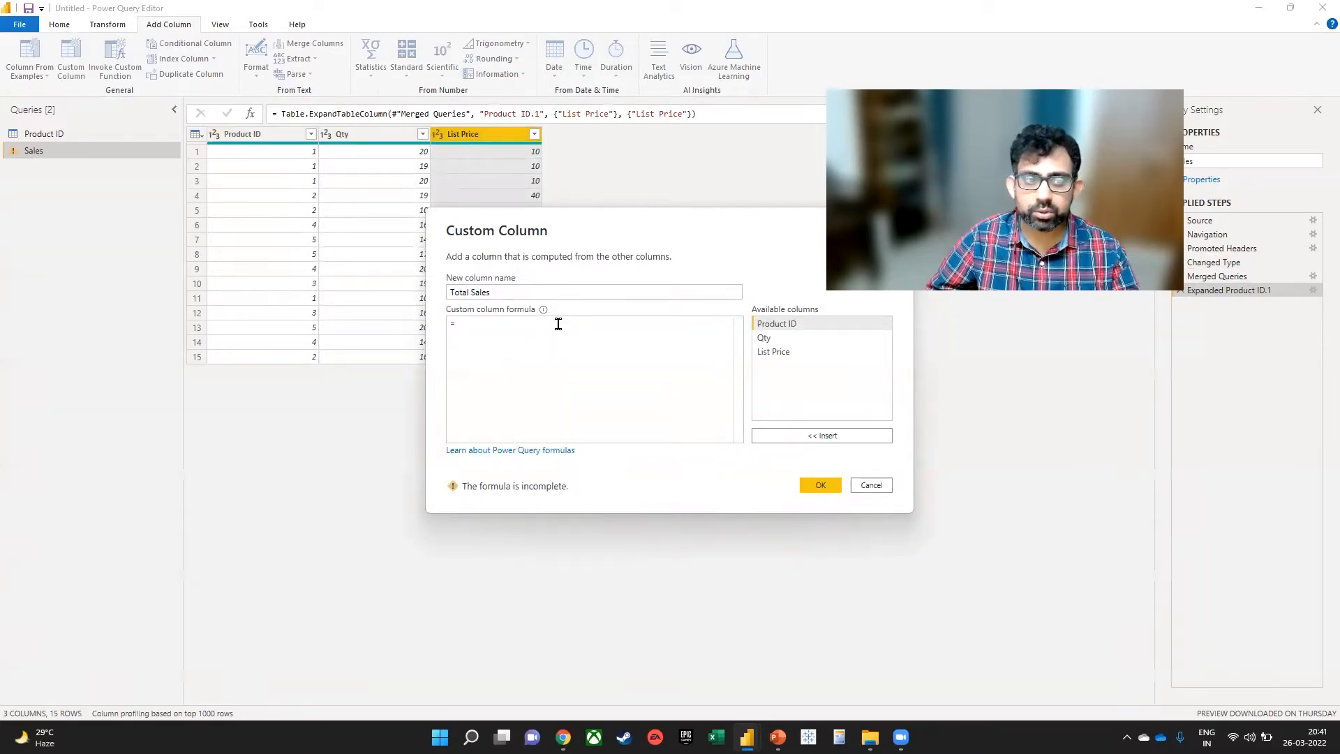
{"action": "double_click", "coordinate": [801, 338]}
{"action": "type", "text": "*"}
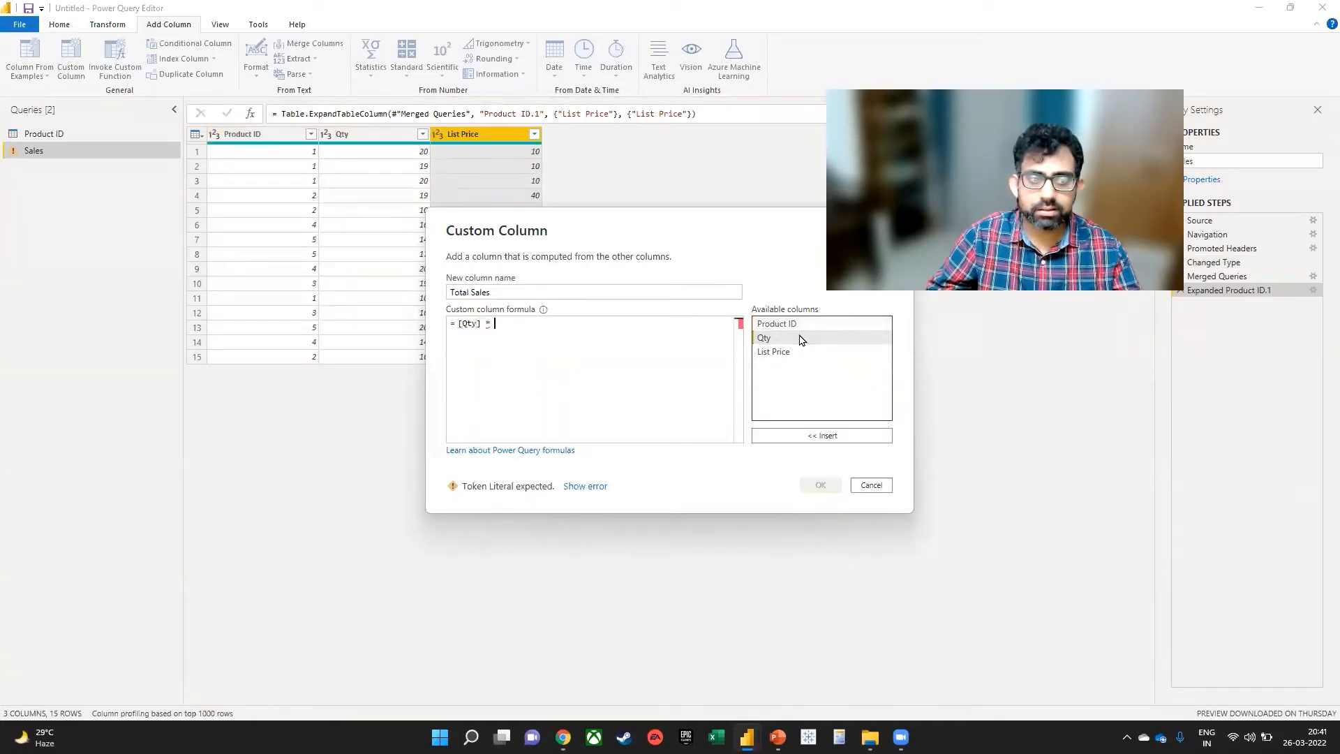
{"action": "double_click", "coordinate": [791, 353]}
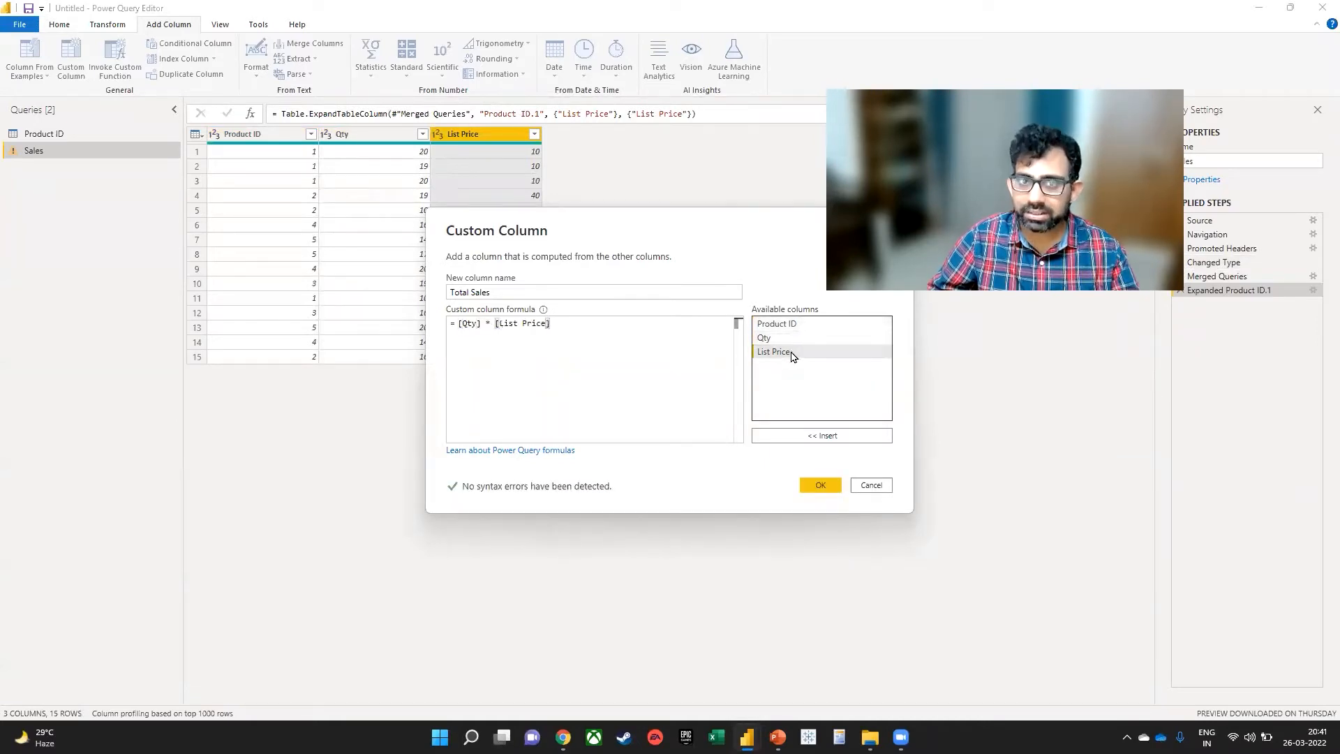
{"action": "left_click", "coordinate": [815, 484]}
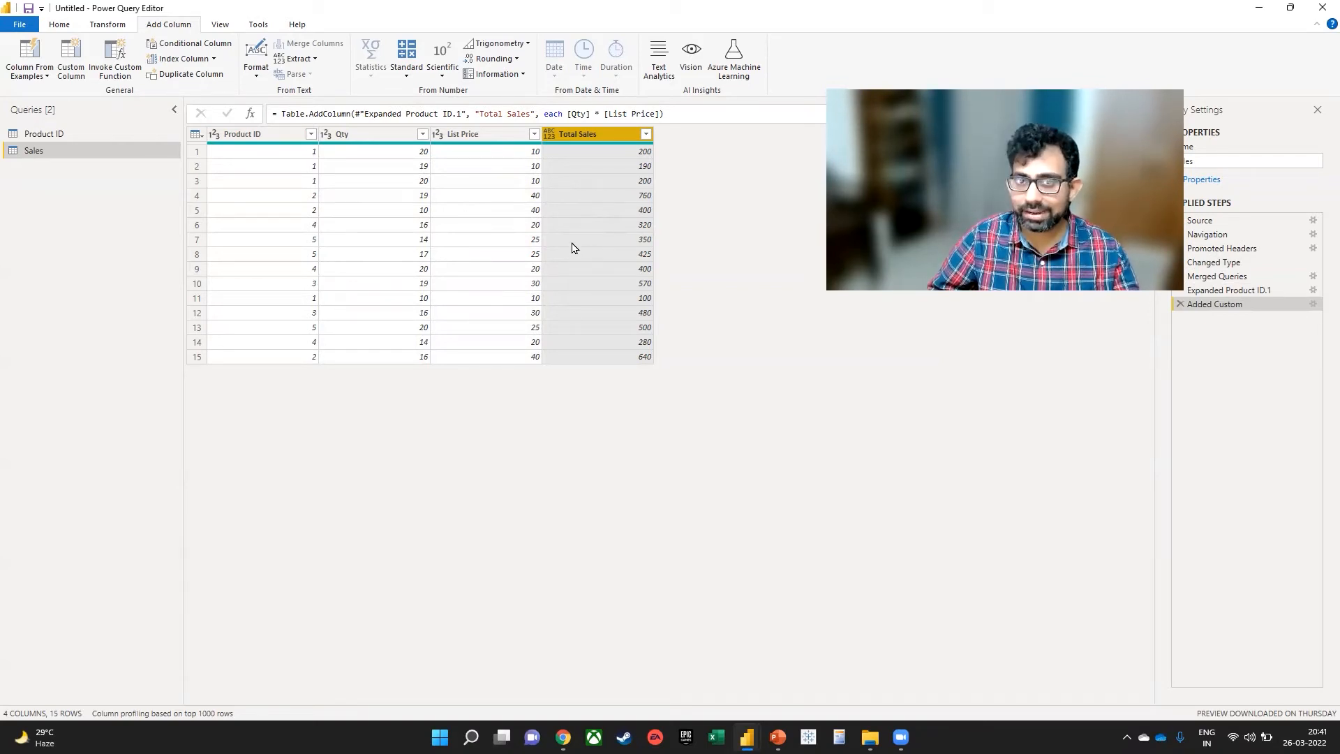
- Duplicate the Sales query and group the copy by Product ID, summing Total Sales into a column named Product ID Total Sales
{"action": "right_click", "coordinate": [91, 156]}
{"action": "key", "text": "Escape"}
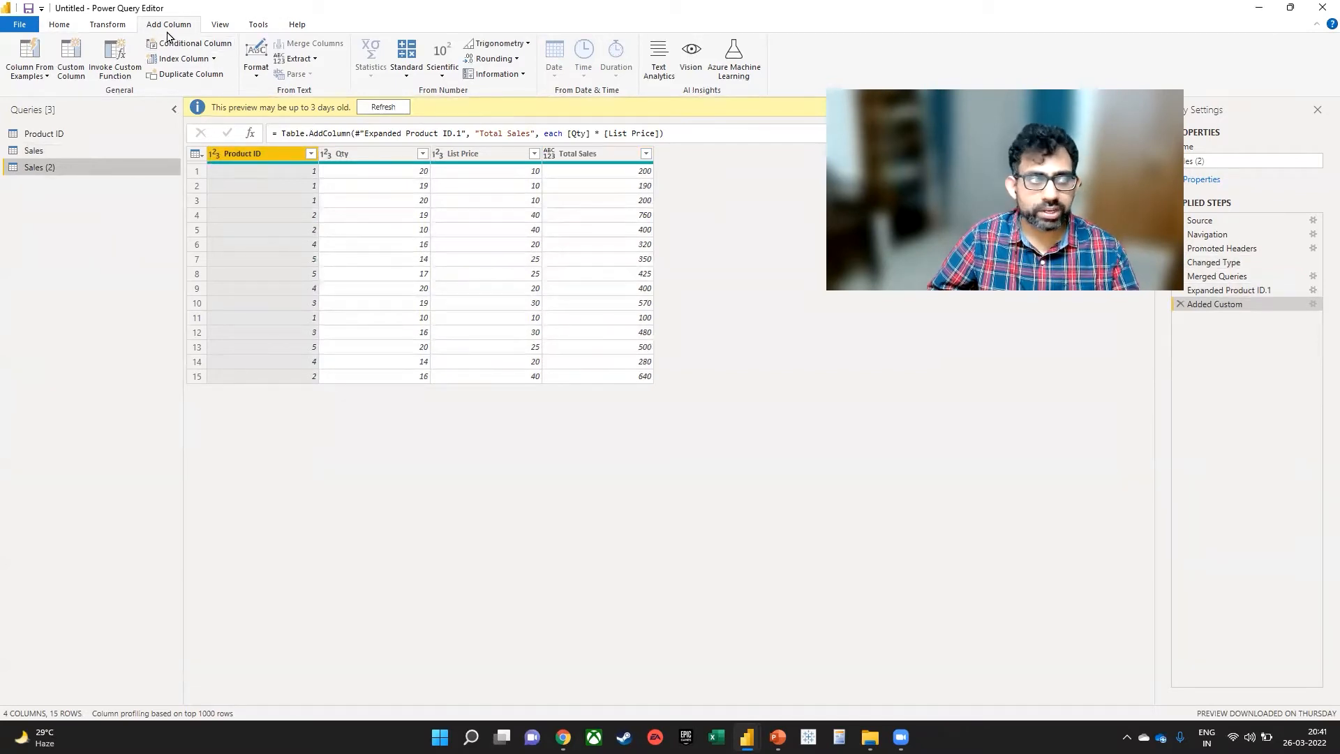
{"action": "left_click", "coordinate": [108, 25]}
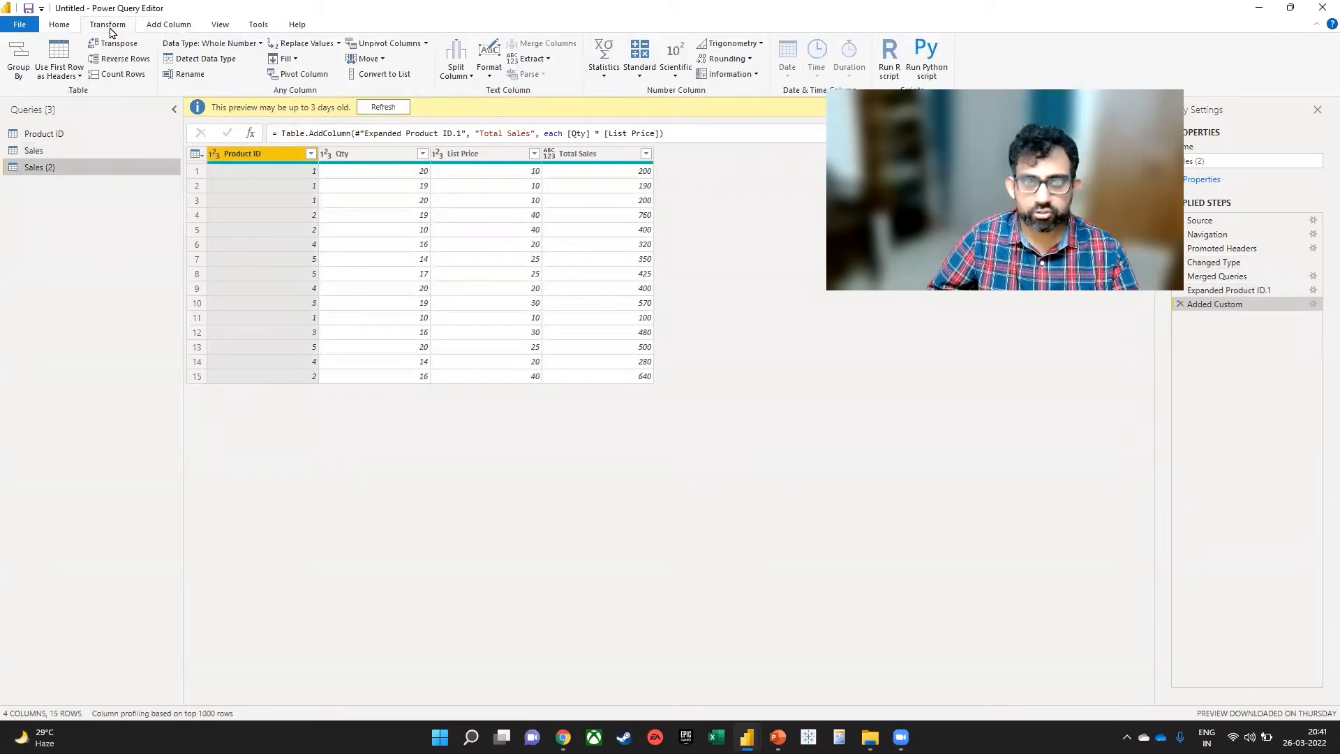
{"action": "left_click", "coordinate": [19, 59]}
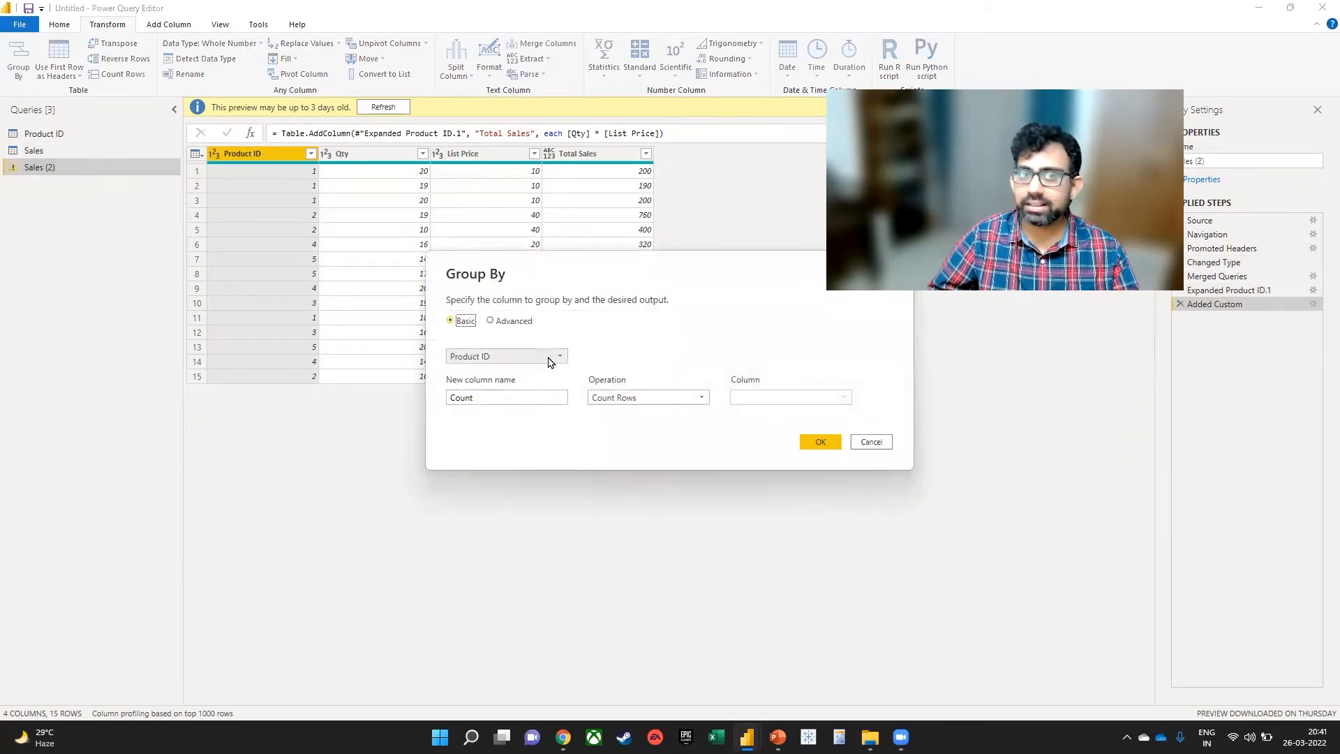
{"action": "left_click", "coordinate": [538, 392]}
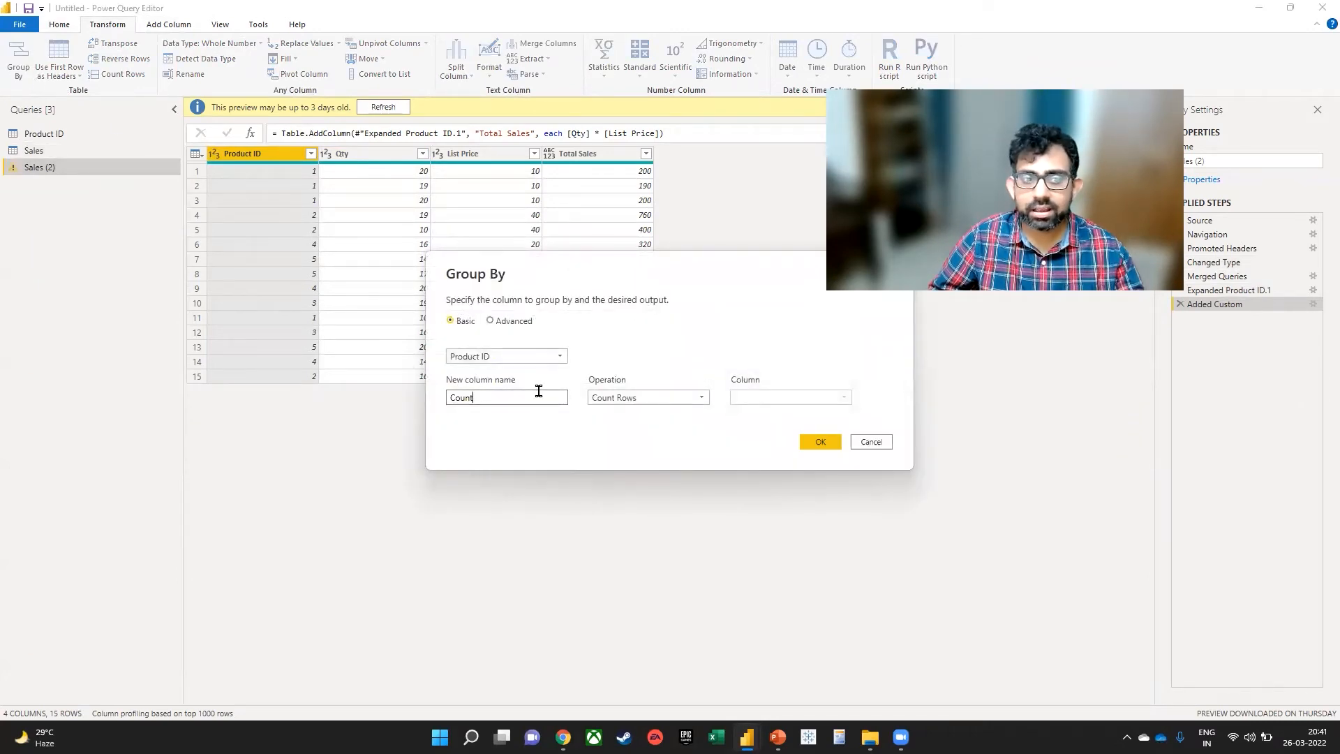
{"action": "double_click", "coordinate": [539, 391]}
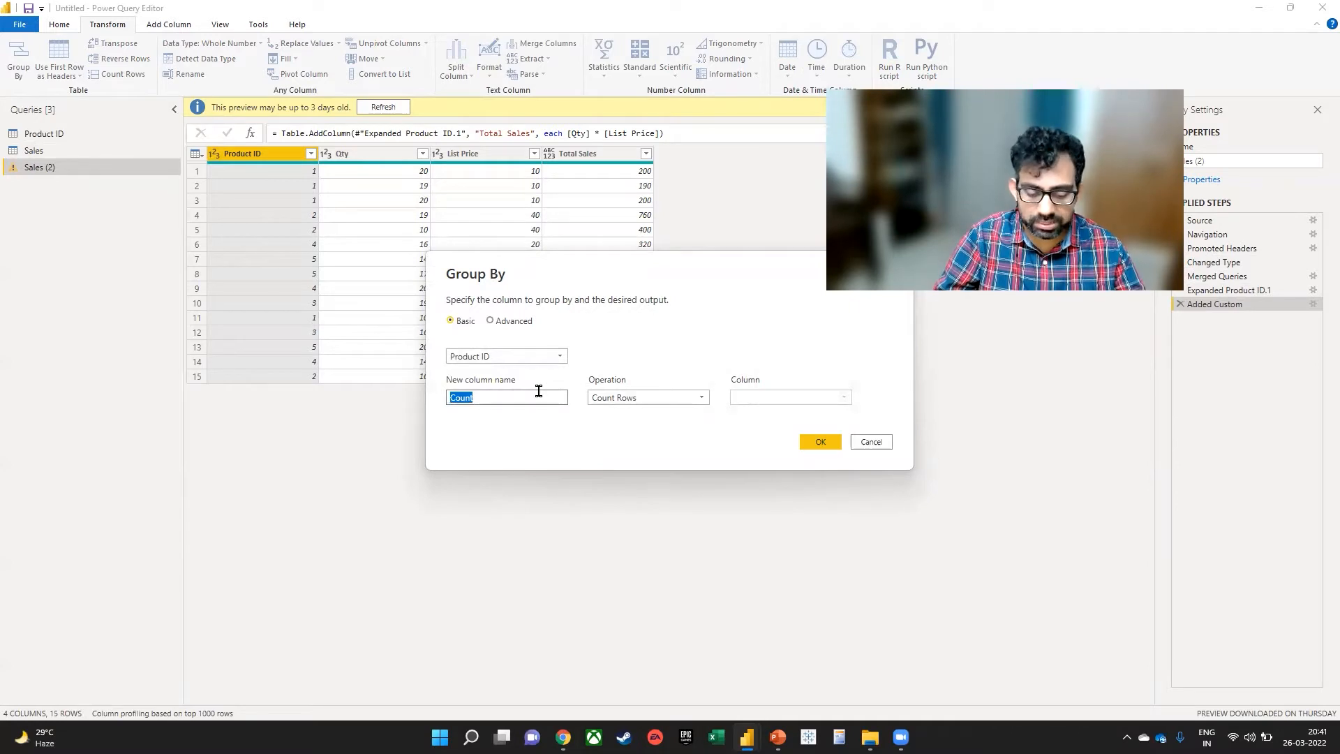
{"action": "type", "text": "Product ID Total Sales"}
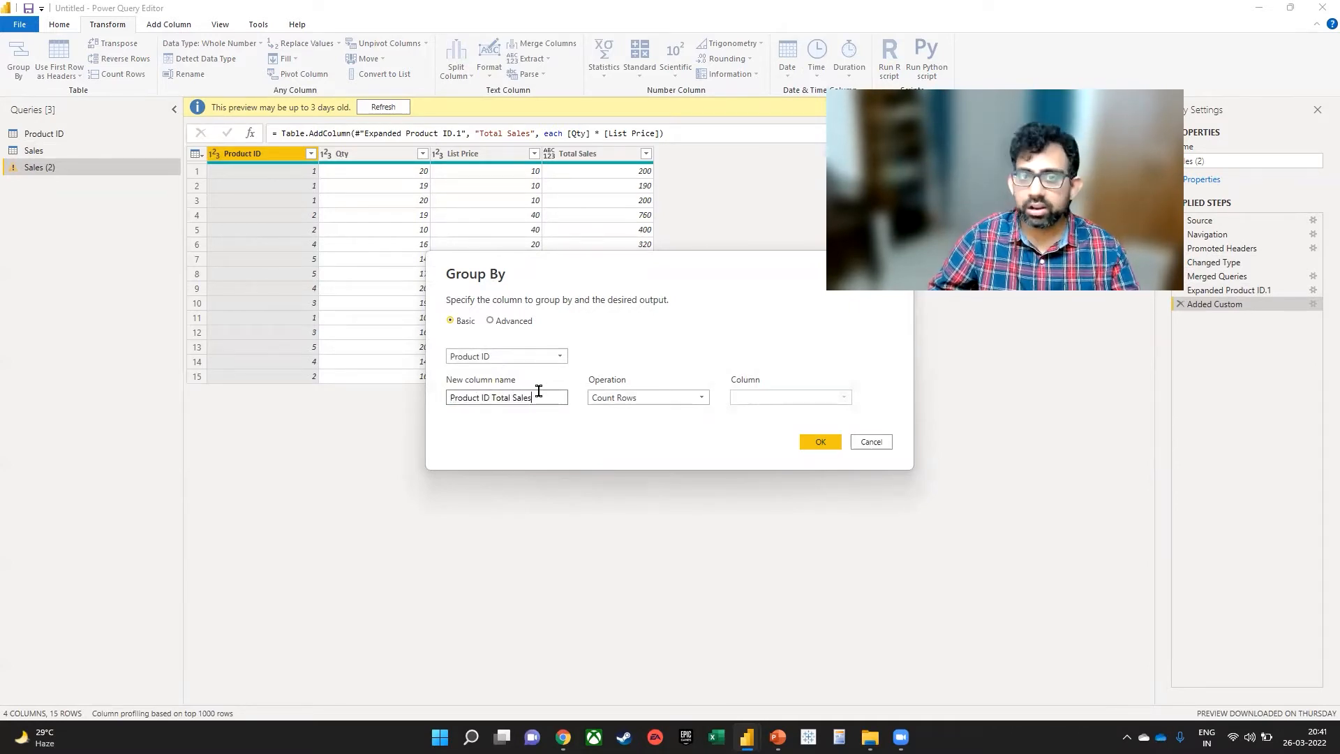
{"action": "left_click", "coordinate": [643, 398]}
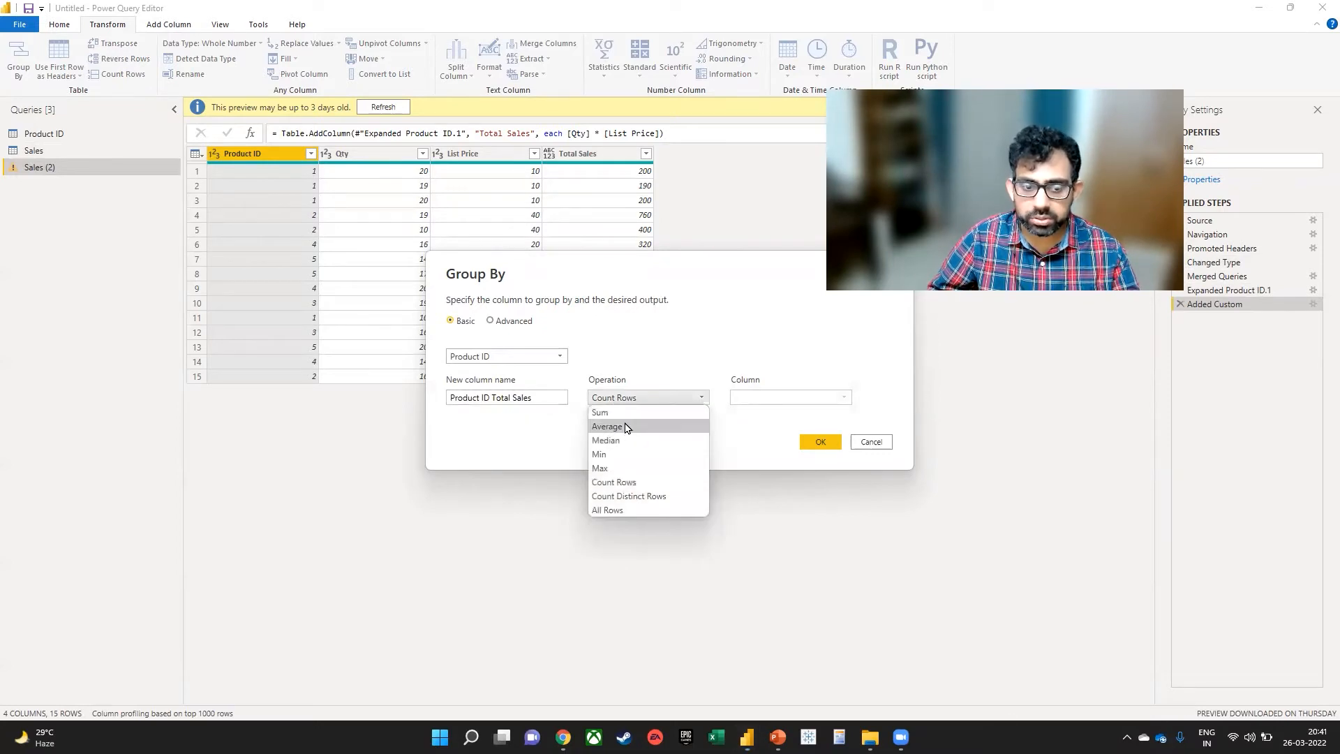
{"action": "left_click", "coordinate": [617, 413]}
{"action": "left_click", "coordinate": [796, 403]}
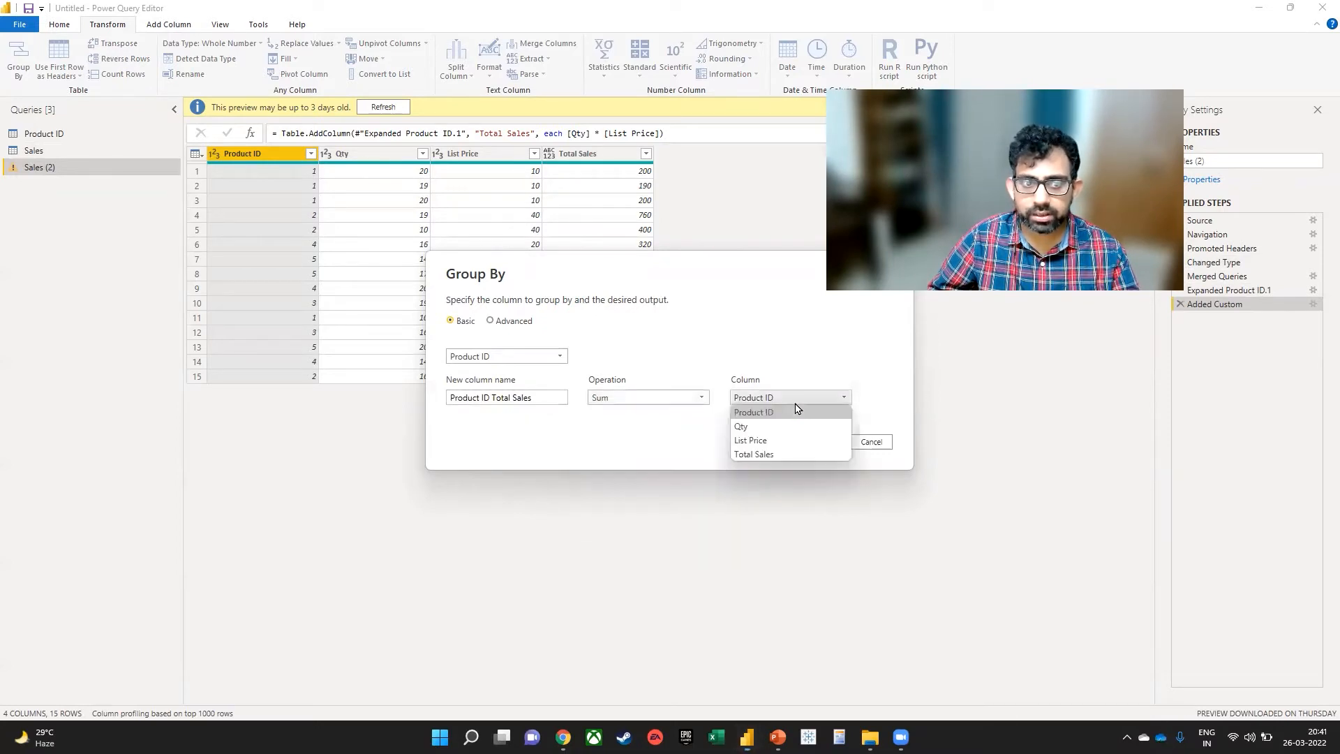
{"action": "left_click", "coordinate": [757, 454]}
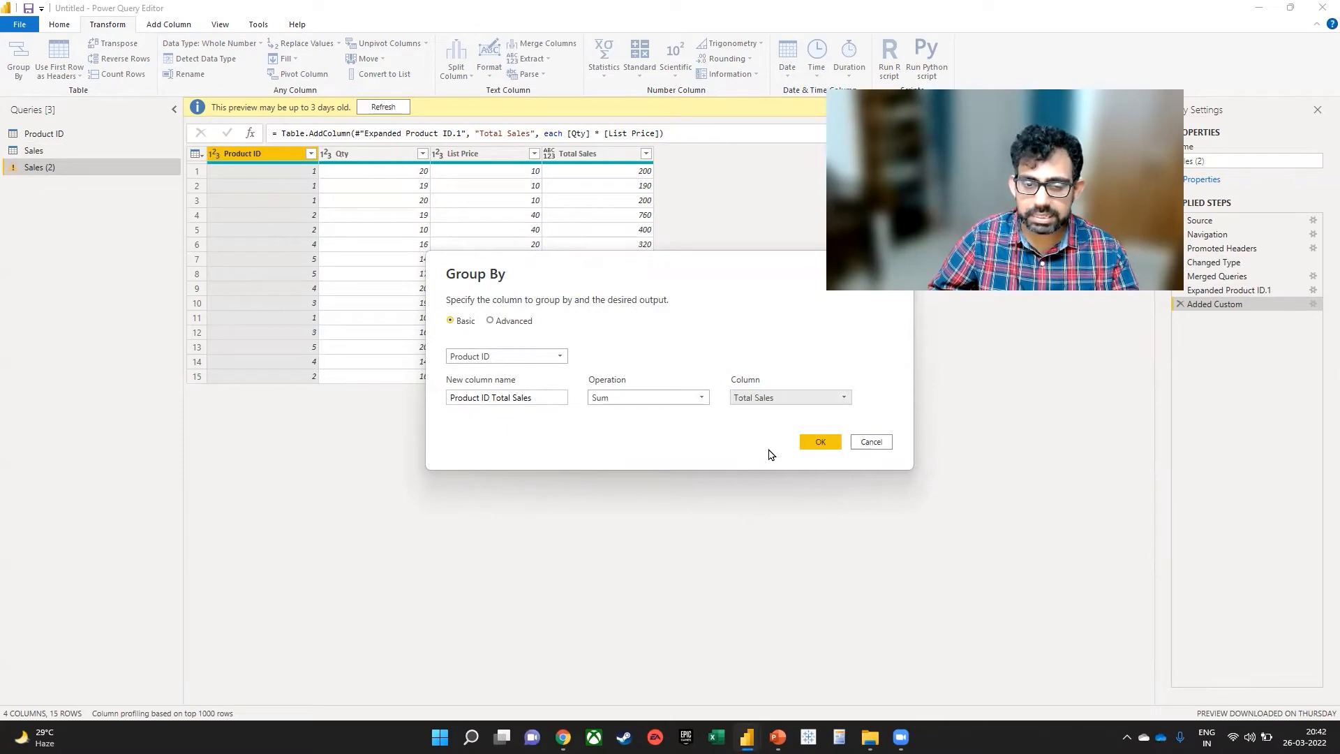
{"action": "left_click", "coordinate": [806, 449]}
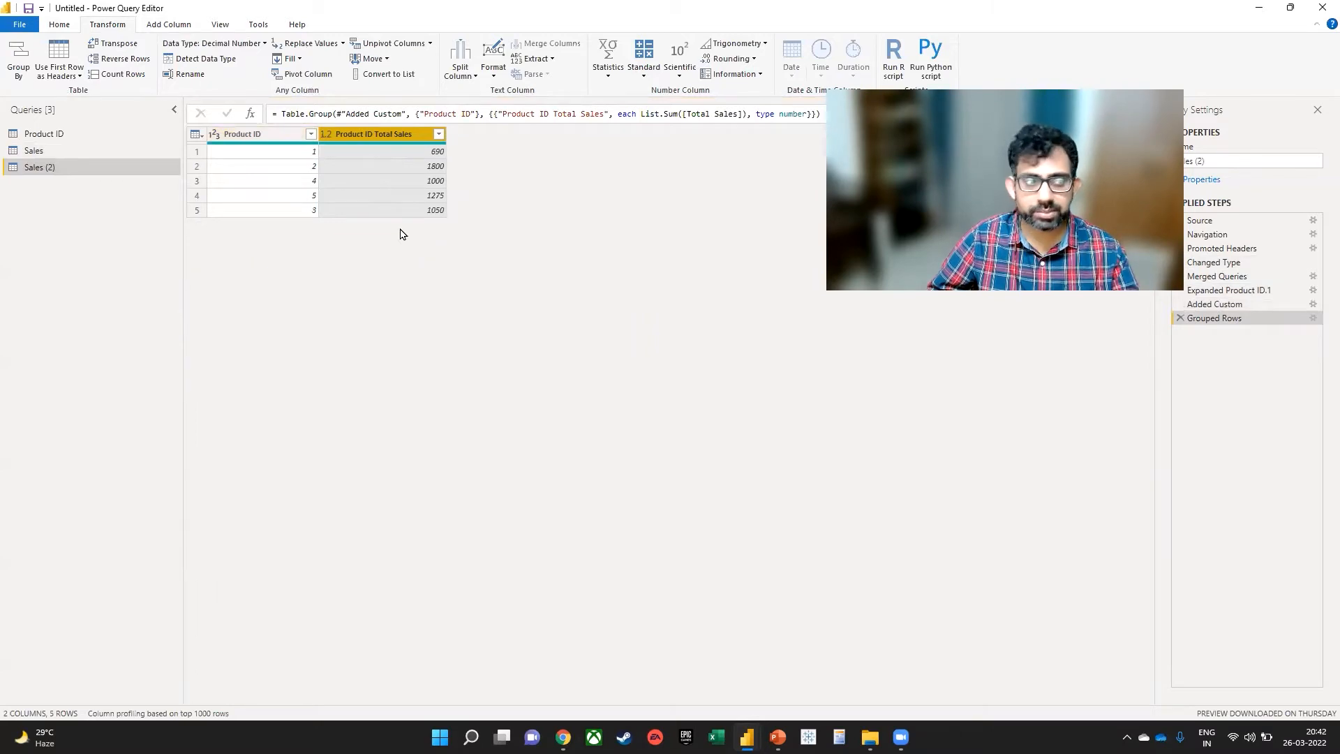
- Apply the queries to the report and place an enlarged table visual on the blank page
{"action": "left_click", "coordinate": [59, 24]}
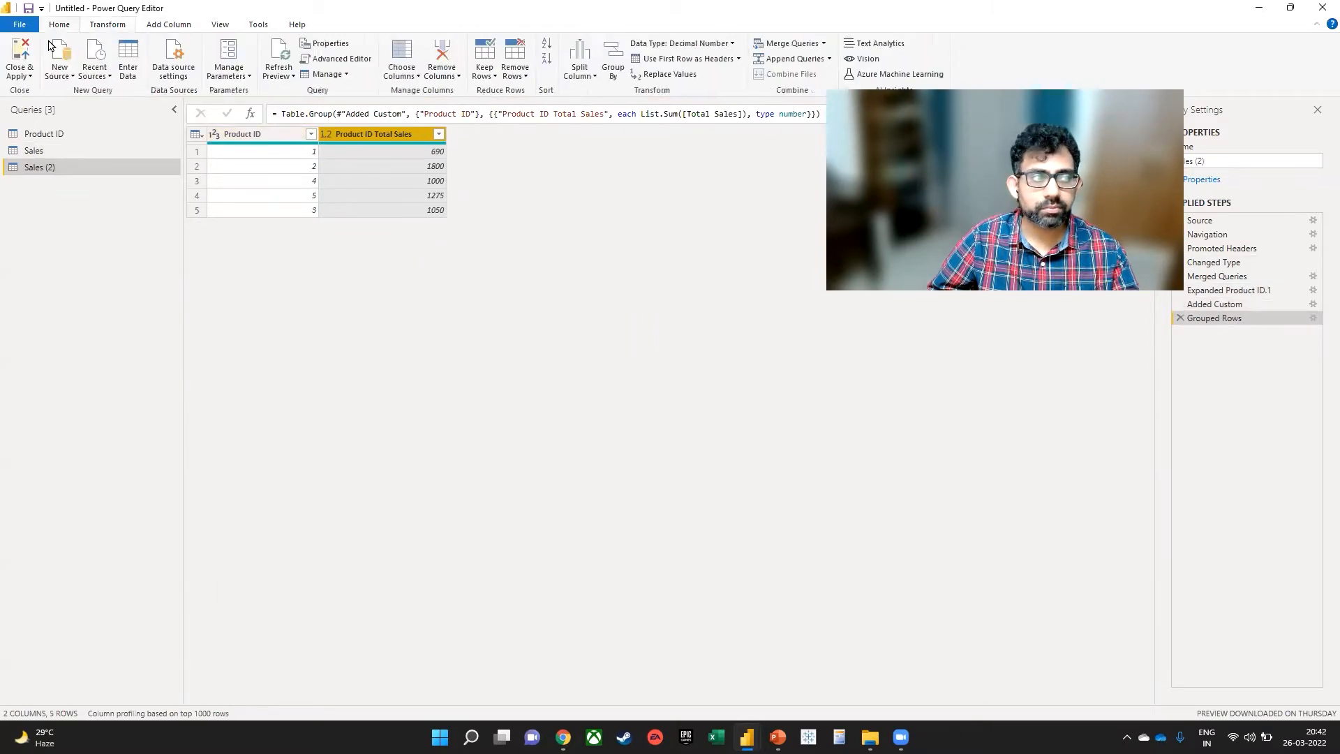
{"action": "left_click", "coordinate": [10, 54]}
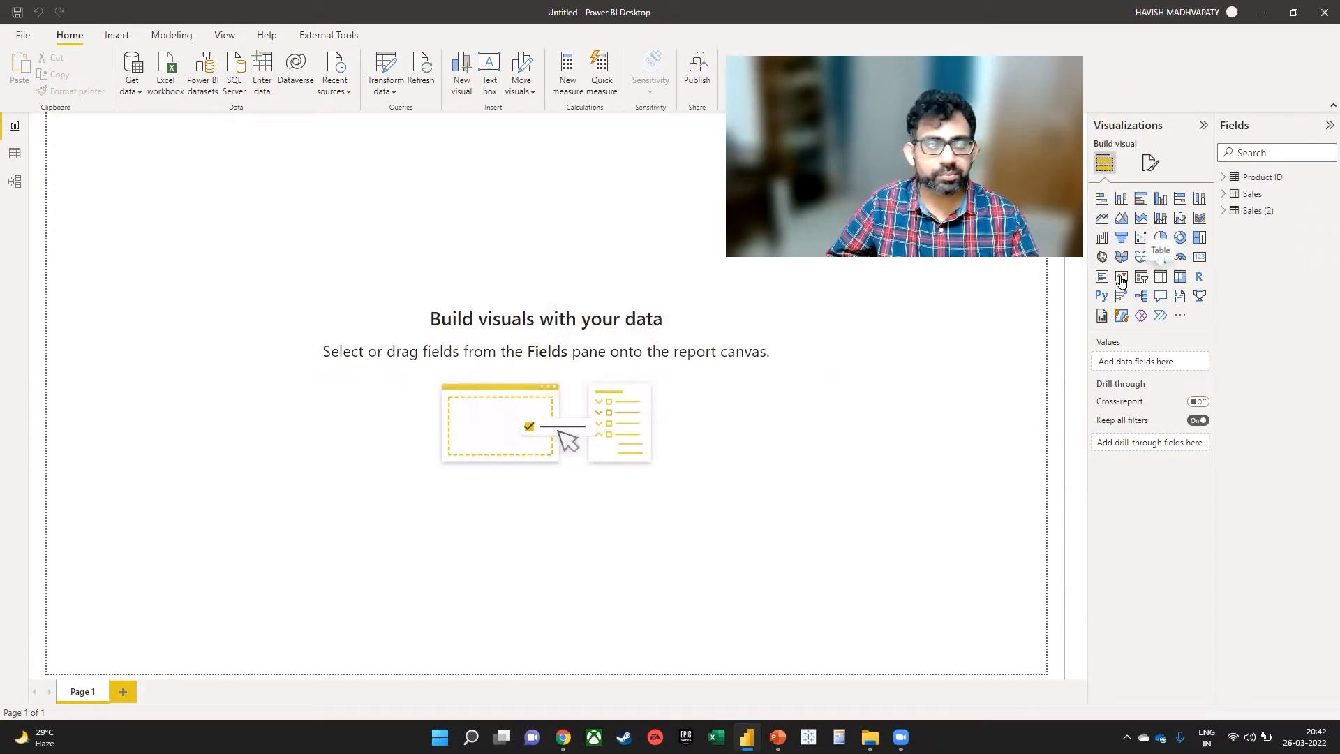
{"action": "left_click_drag", "start_coordinate": [266, 350], "coordinate": [439, 493]}
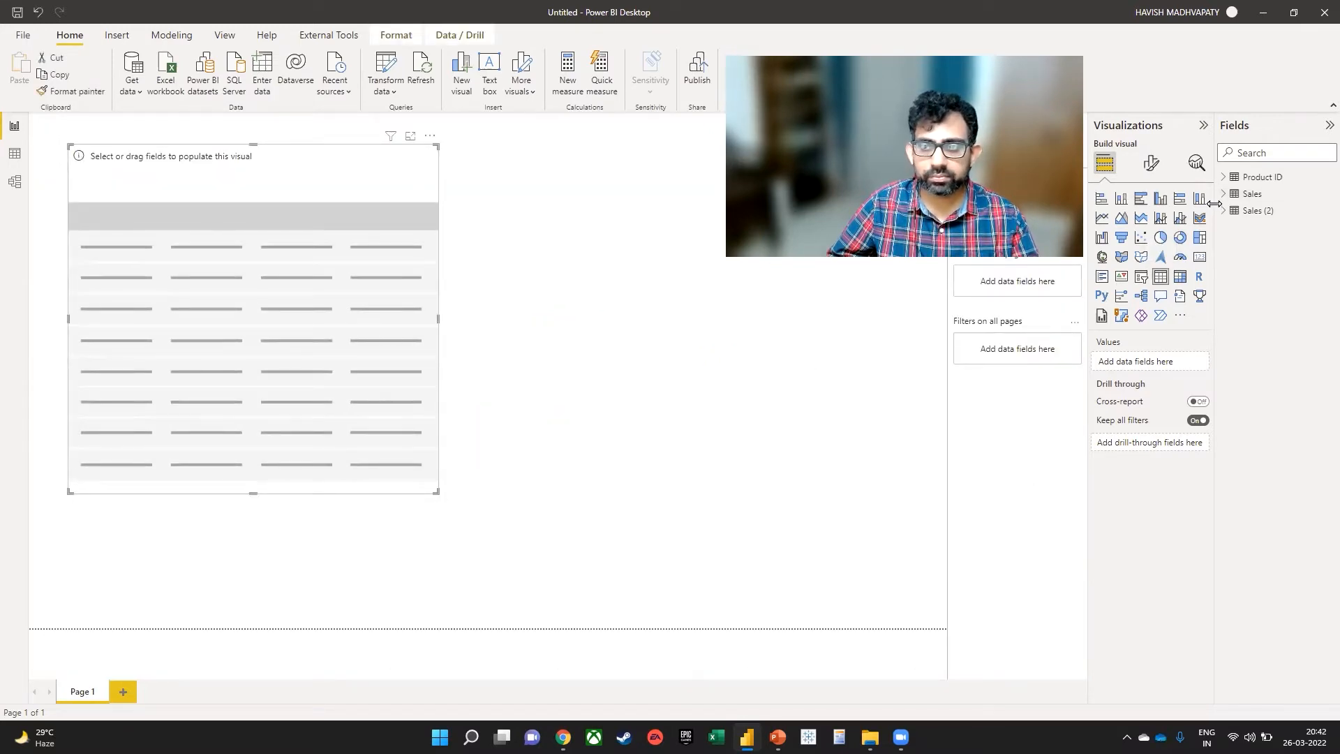
{"action": "left_click_drag", "start_coordinate": [1213, 206], "coordinate": [1199, 231]}
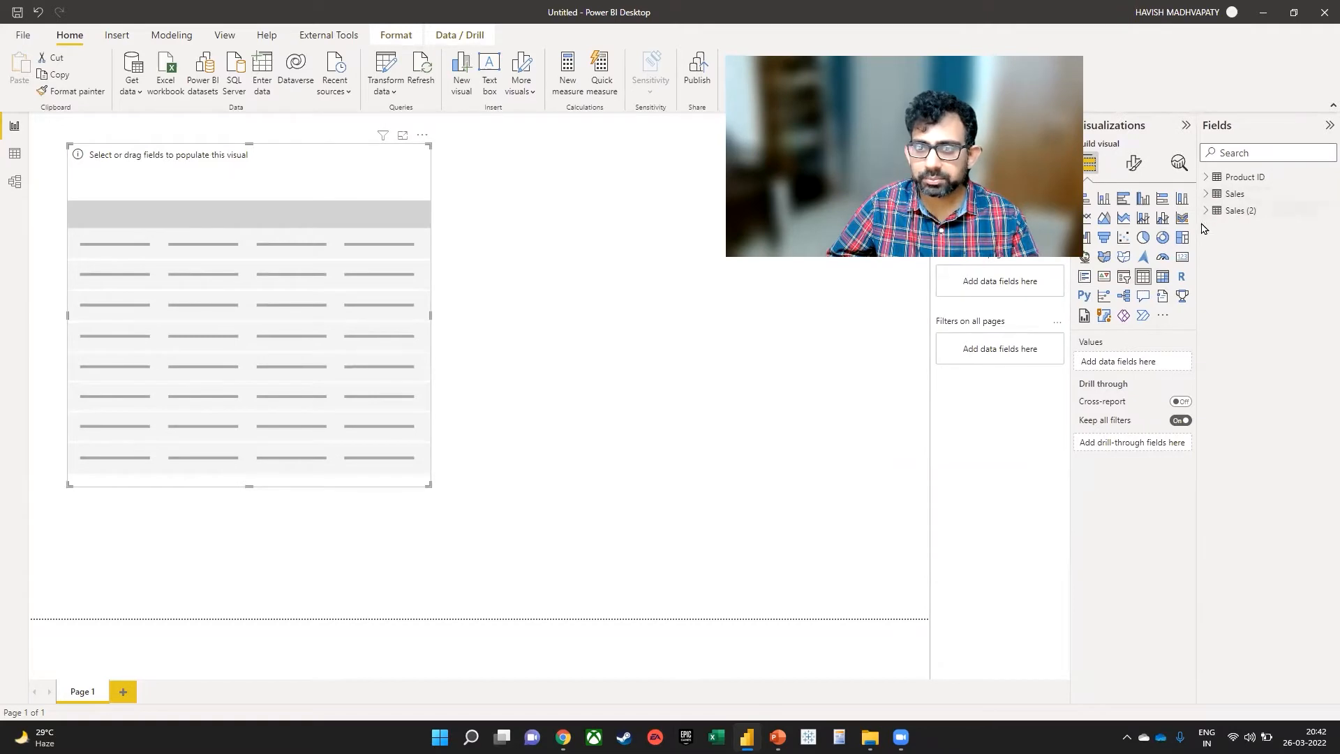
- Fill the table visual with the Product ID and Total Sales fields from the Sales table
{"action": "left_click", "coordinate": [1205, 194]}
{"action": "left_click", "coordinate": [1206, 178]}
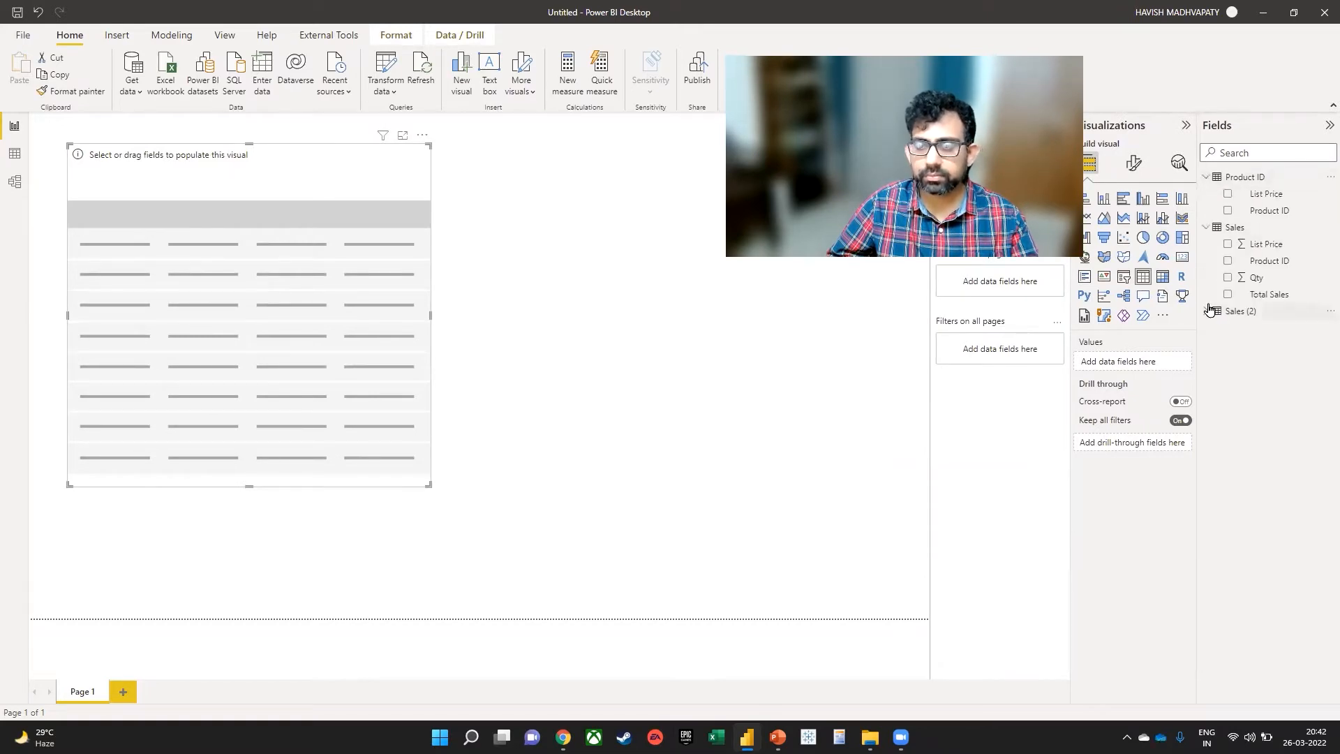
{"action": "left_click", "coordinate": [1228, 261]}
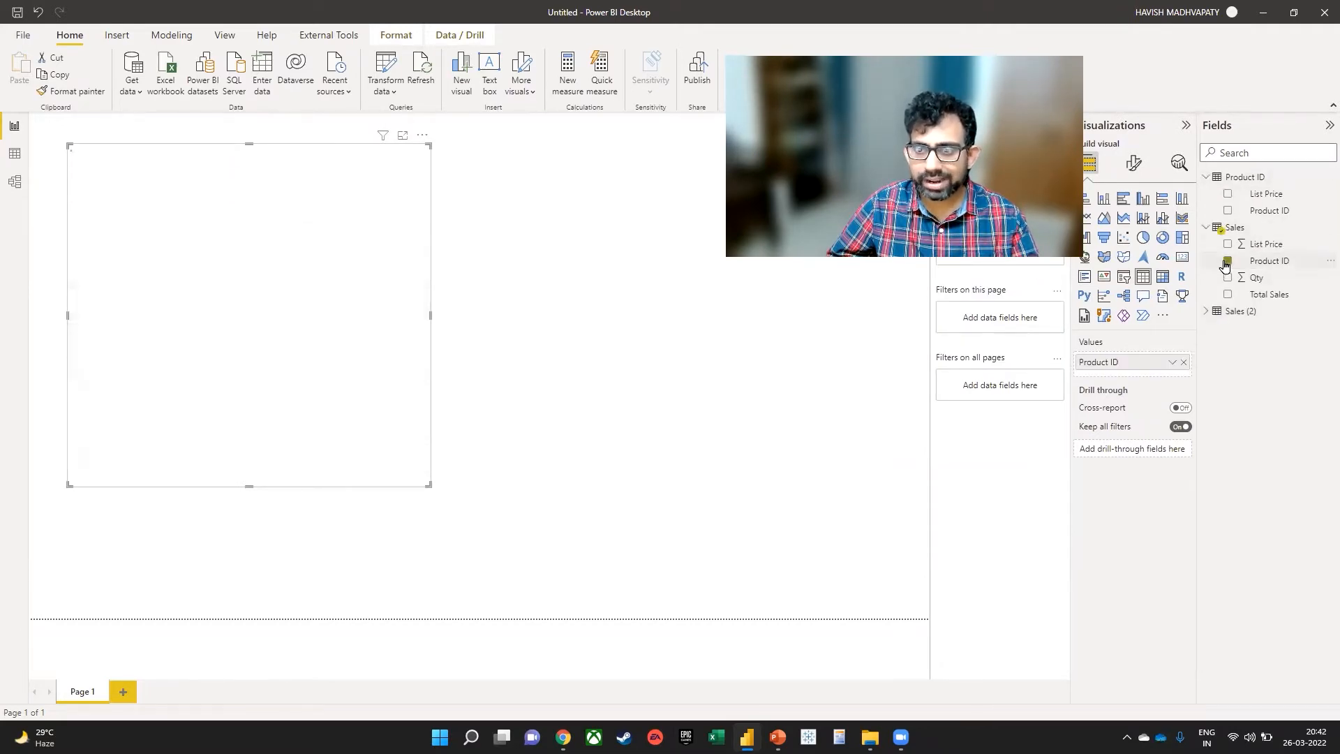
{"action": "left_click", "coordinate": [1227, 294]}
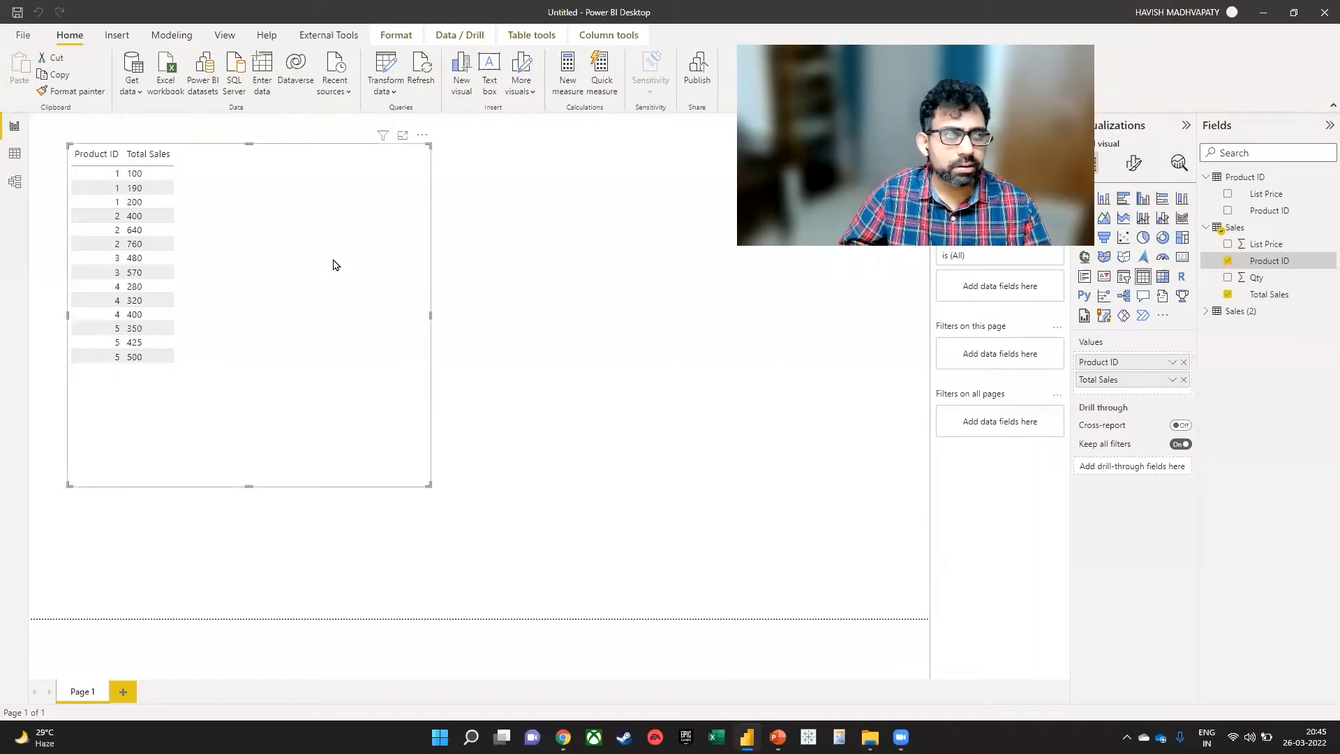
- In the Sales query, set Product ID to Text and Total Sales to Whole Number, and apply the changes to the report
{"action": "left_click", "coordinate": [386, 71]}
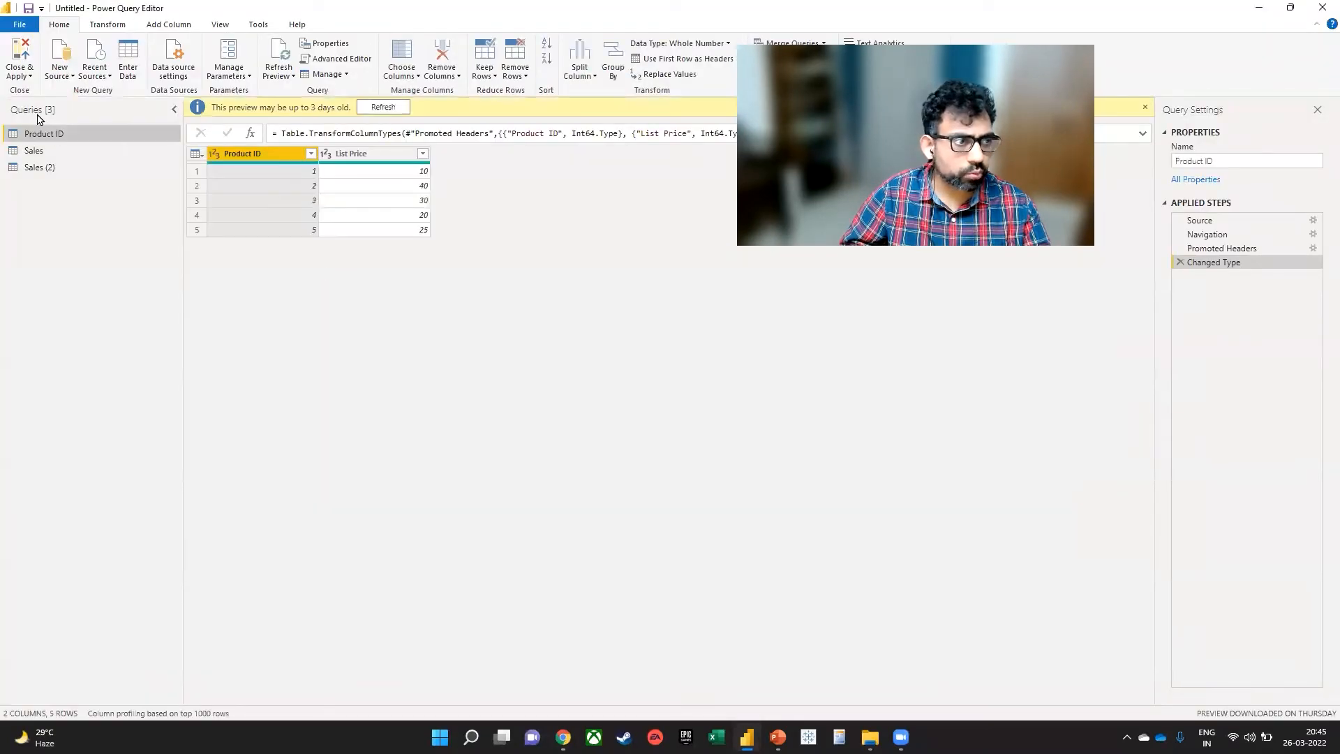
{"action": "left_click", "coordinate": [34, 151]}
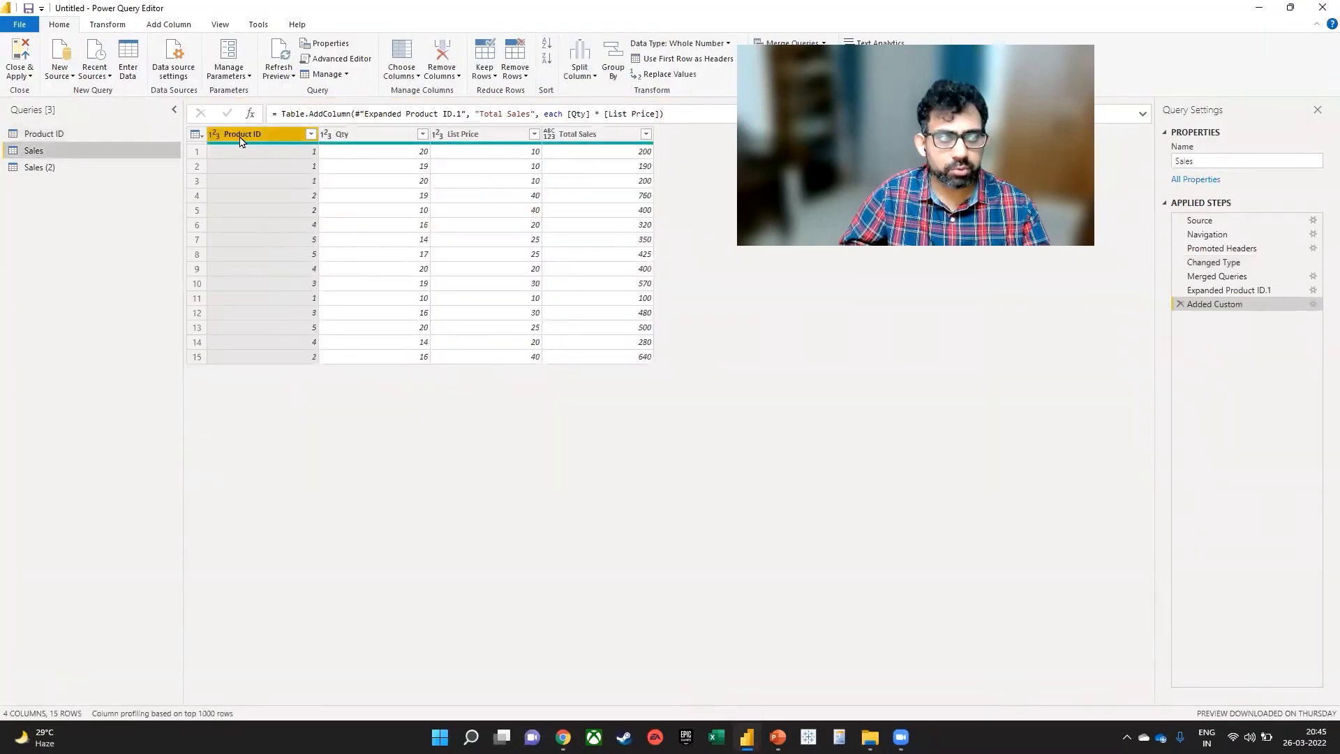
{"action": "left_click", "coordinate": [214, 135]}
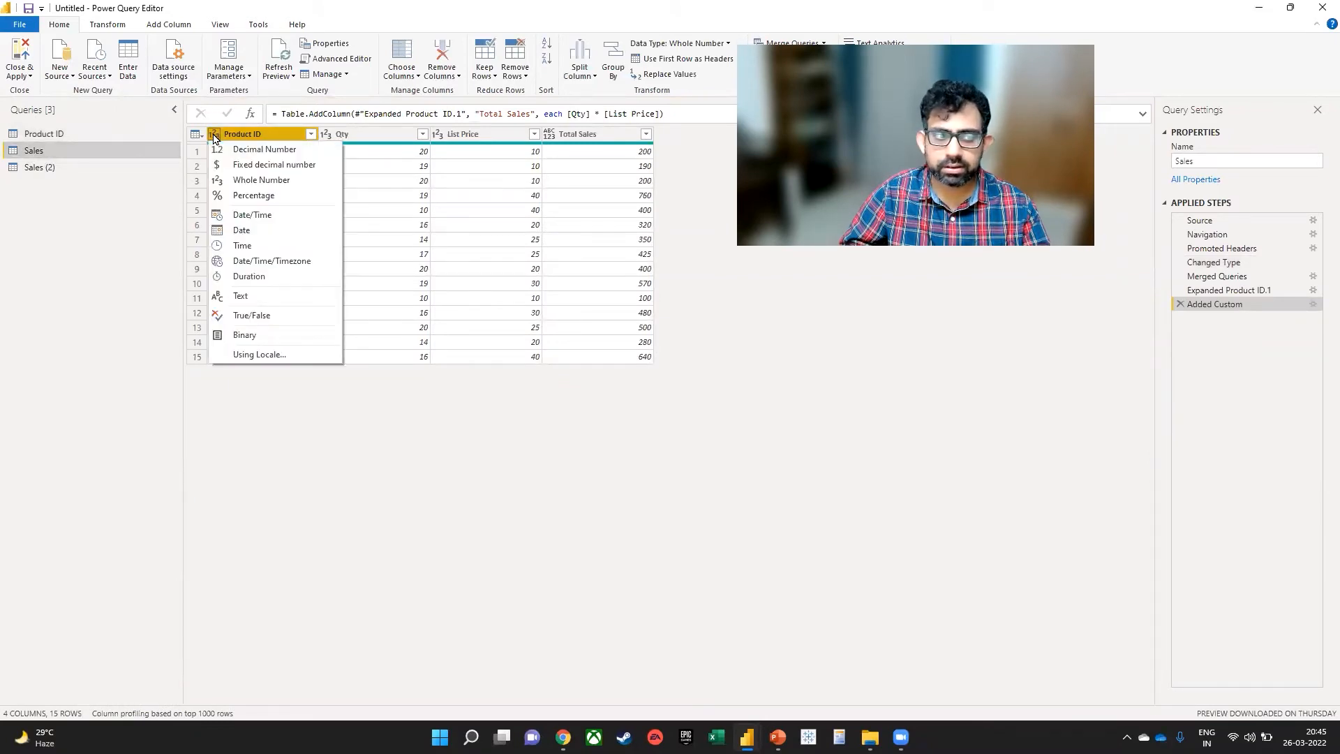
{"action": "left_click", "coordinate": [269, 296]}
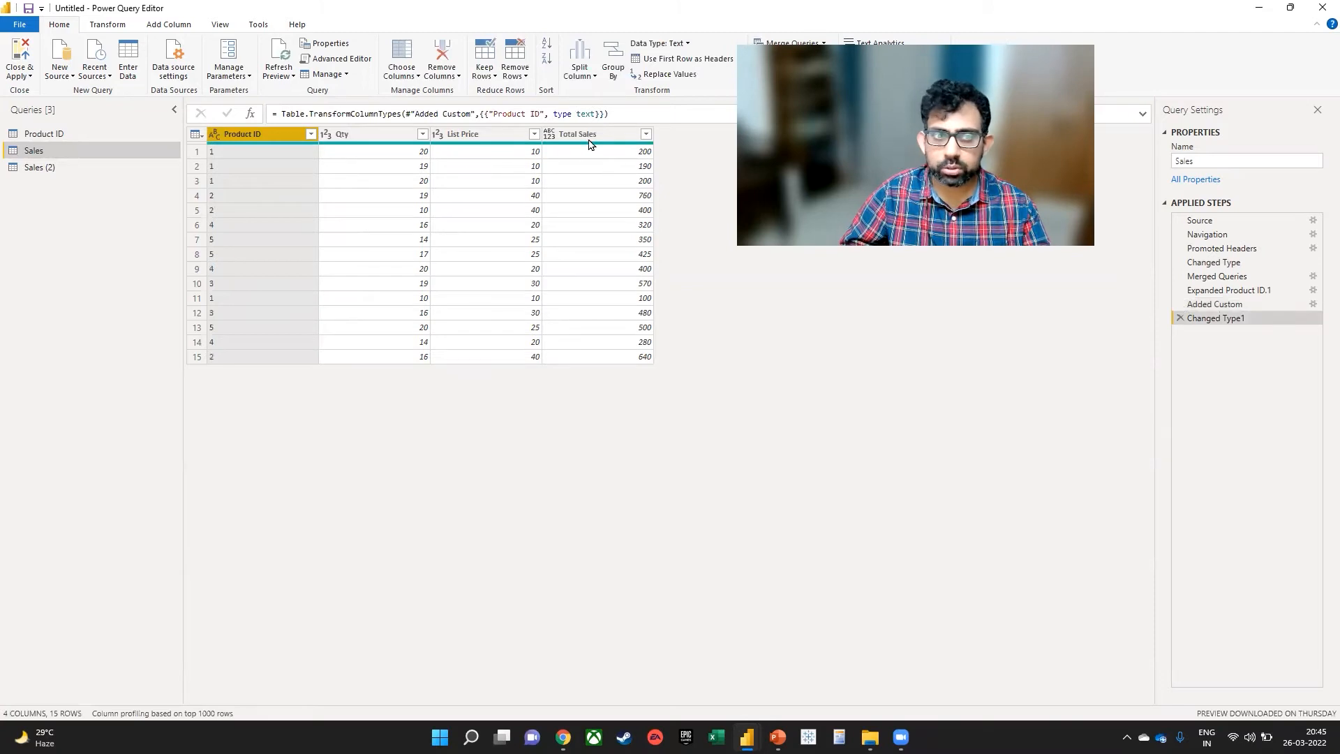
{"action": "left_click", "coordinate": [555, 137]}
{"action": "left_click", "coordinate": [555, 137]}
{"action": "left_click", "coordinate": [590, 180]}
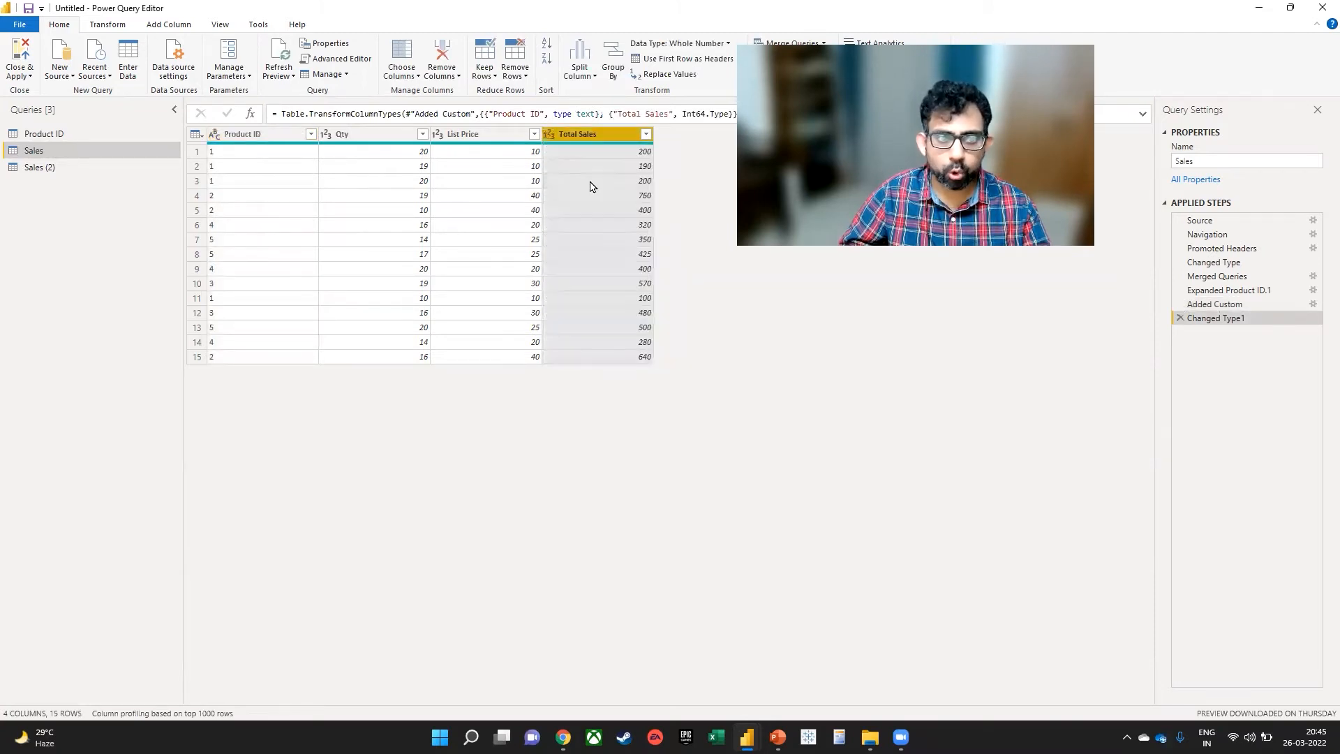
{"action": "left_click", "coordinate": [11, 56]}
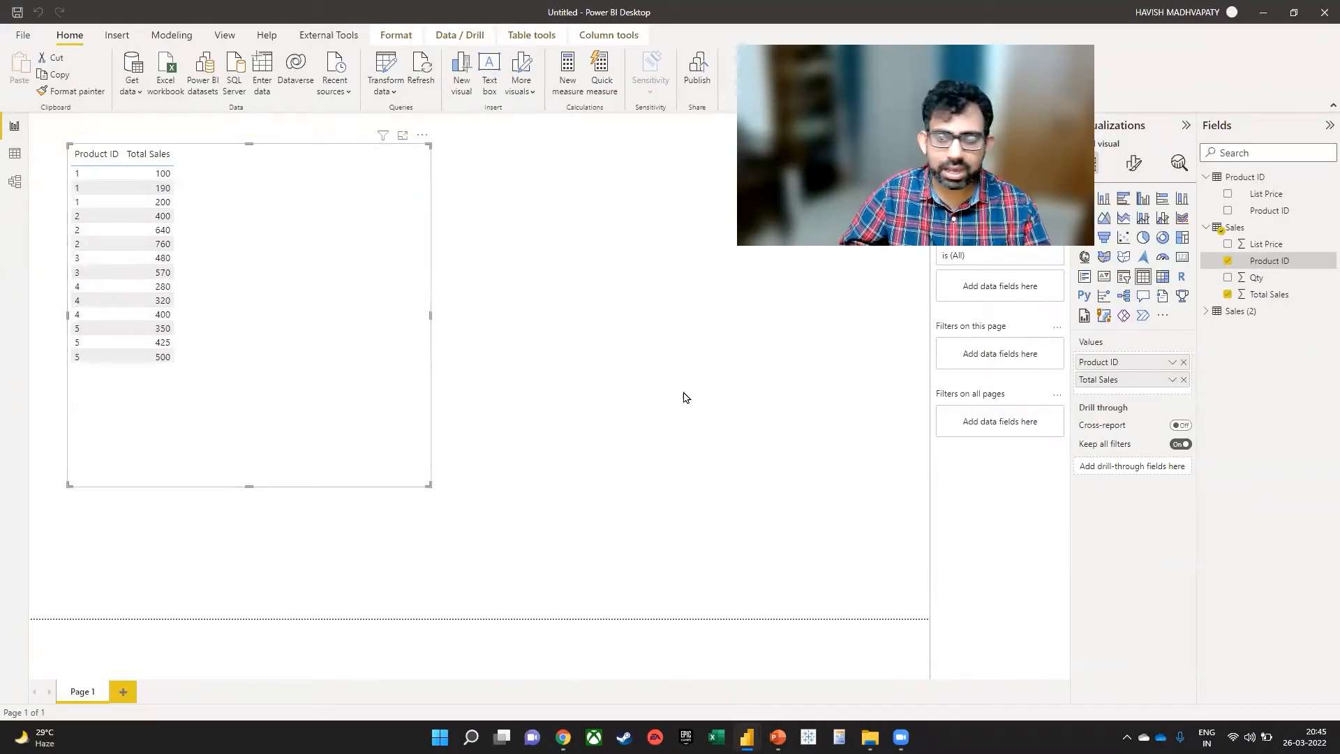
- Aggregate Total Sales as Sum in the table visual and shorten the visual to fit its rows
{"action": "left_click", "coordinate": [1172, 380]}
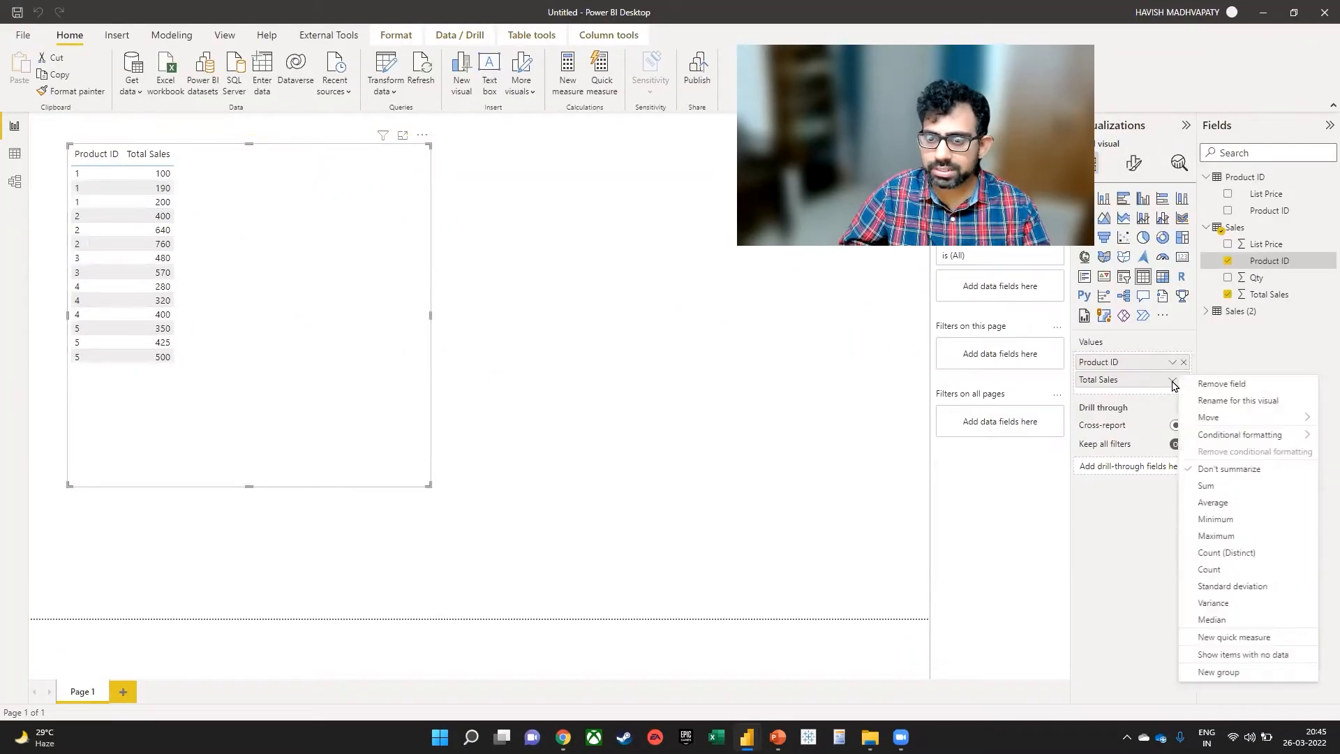
{"action": "left_click", "coordinate": [1207, 487]}
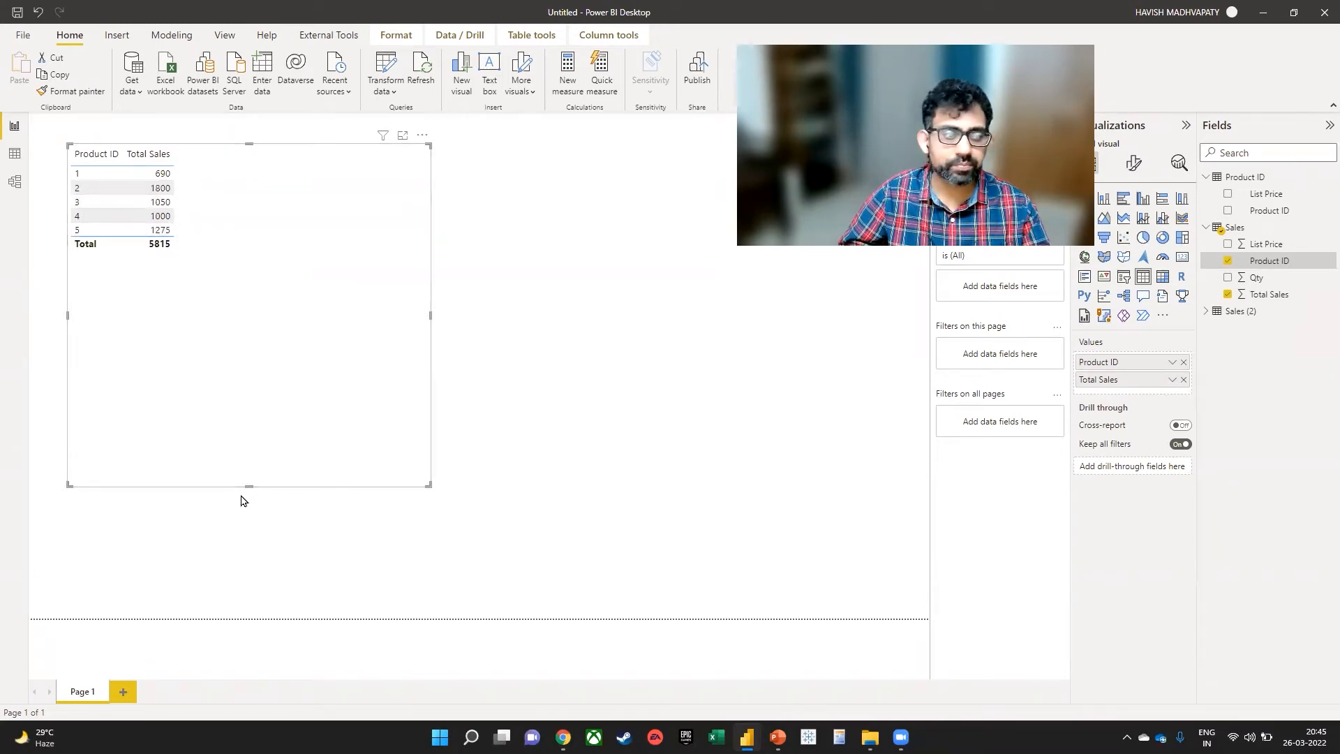
{"action": "left_click_drag", "start_coordinate": [249, 485], "coordinate": [262, 312]}
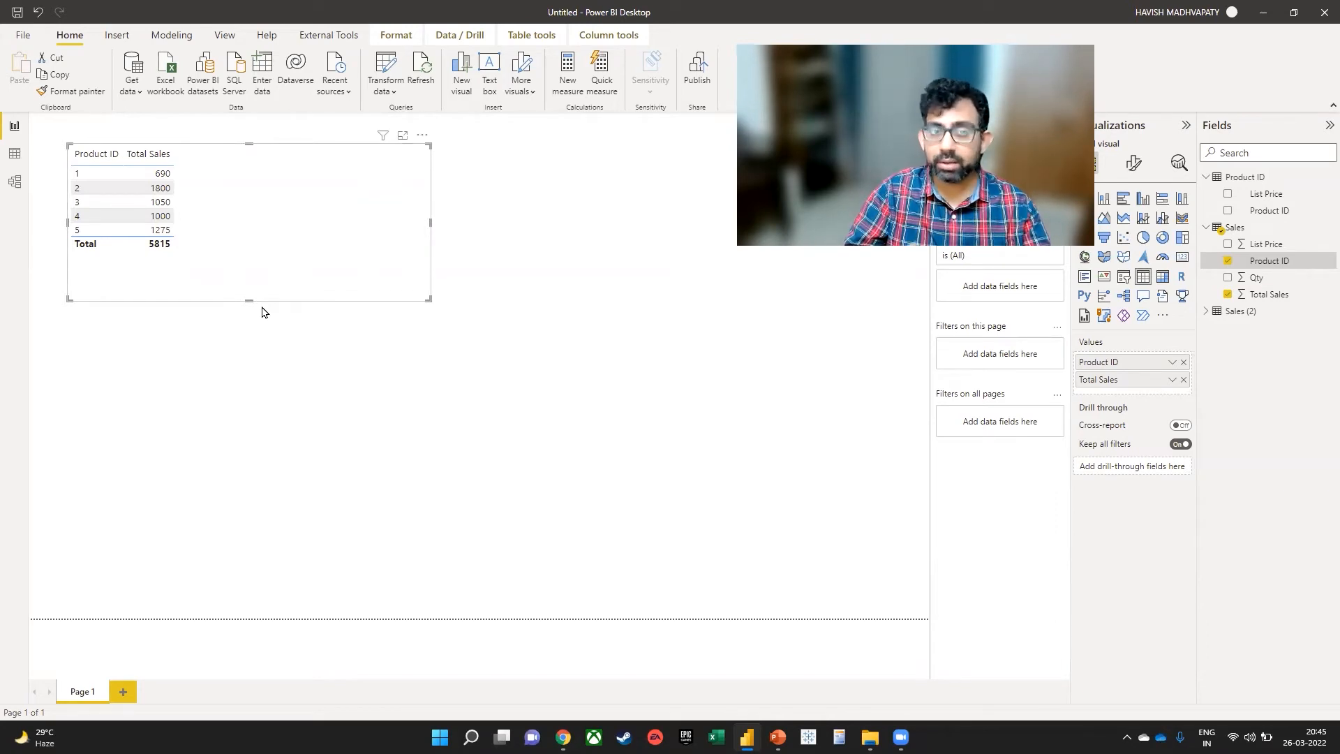
{"action": "left_click", "coordinate": [394, 419]}
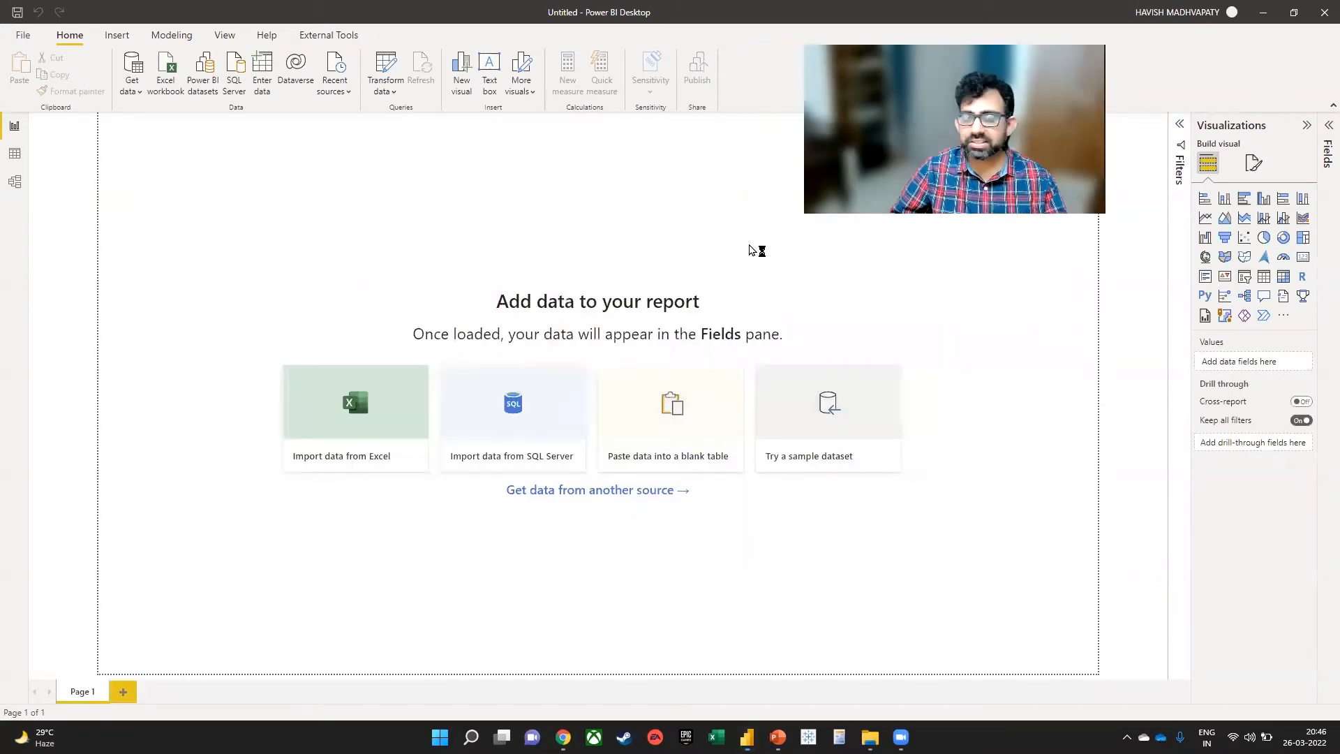
- Load the Product ID and Sales tables from Related.xlsx into the new blank report
{"action": "left_click", "coordinate": [405, 231]}
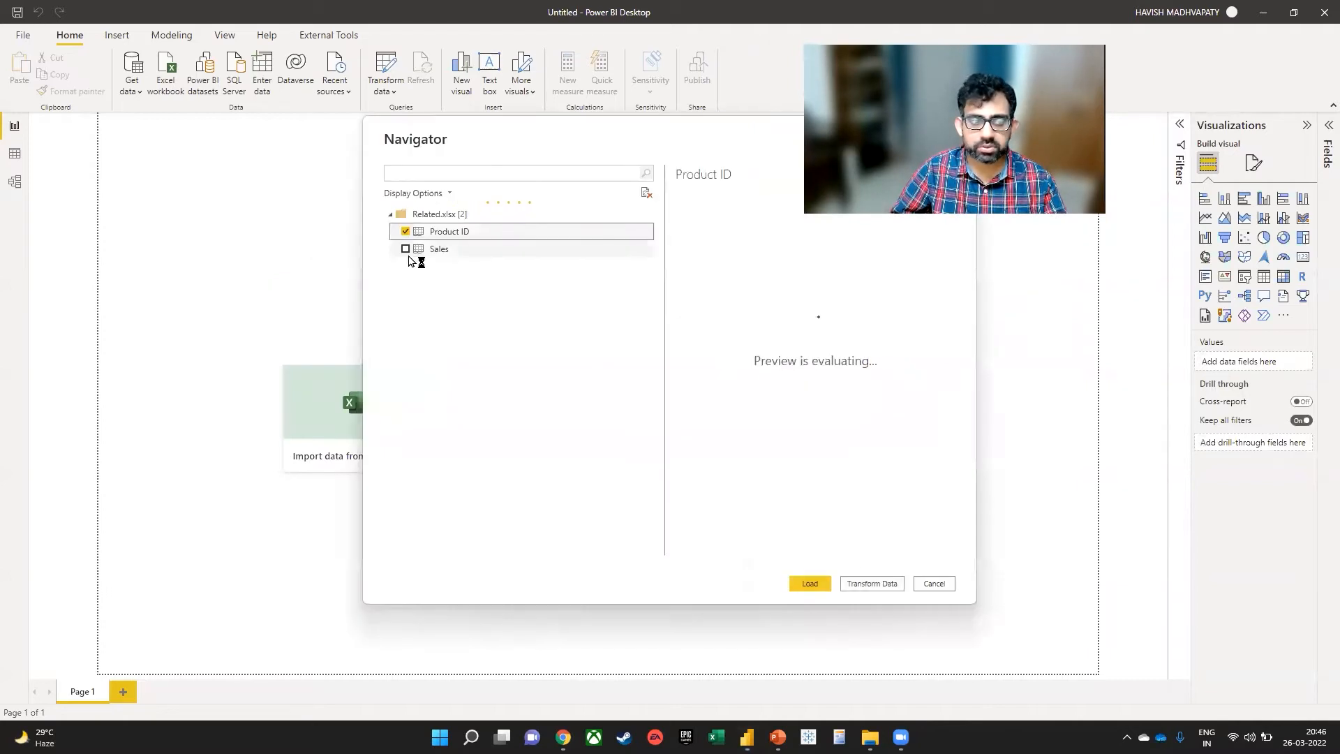
{"action": "left_click", "coordinate": [405, 250]}
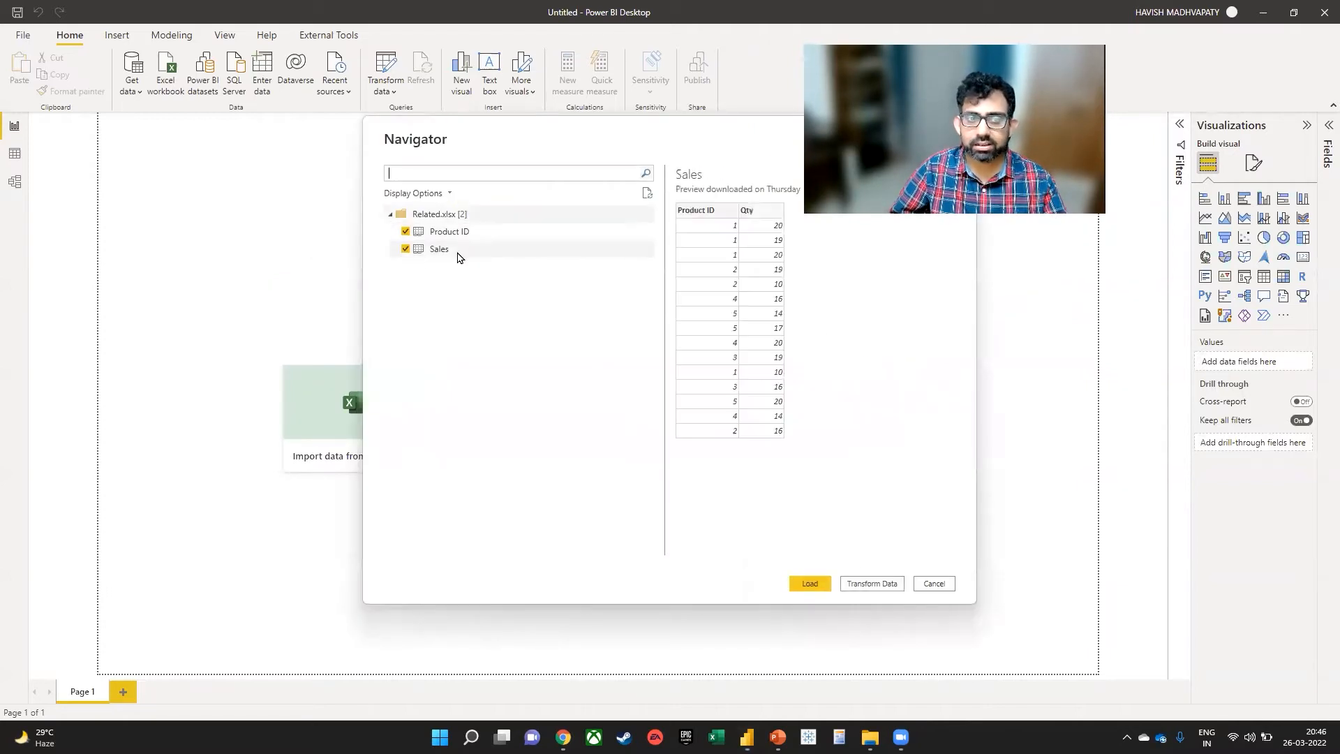
{"action": "left_click", "coordinate": [804, 584]}
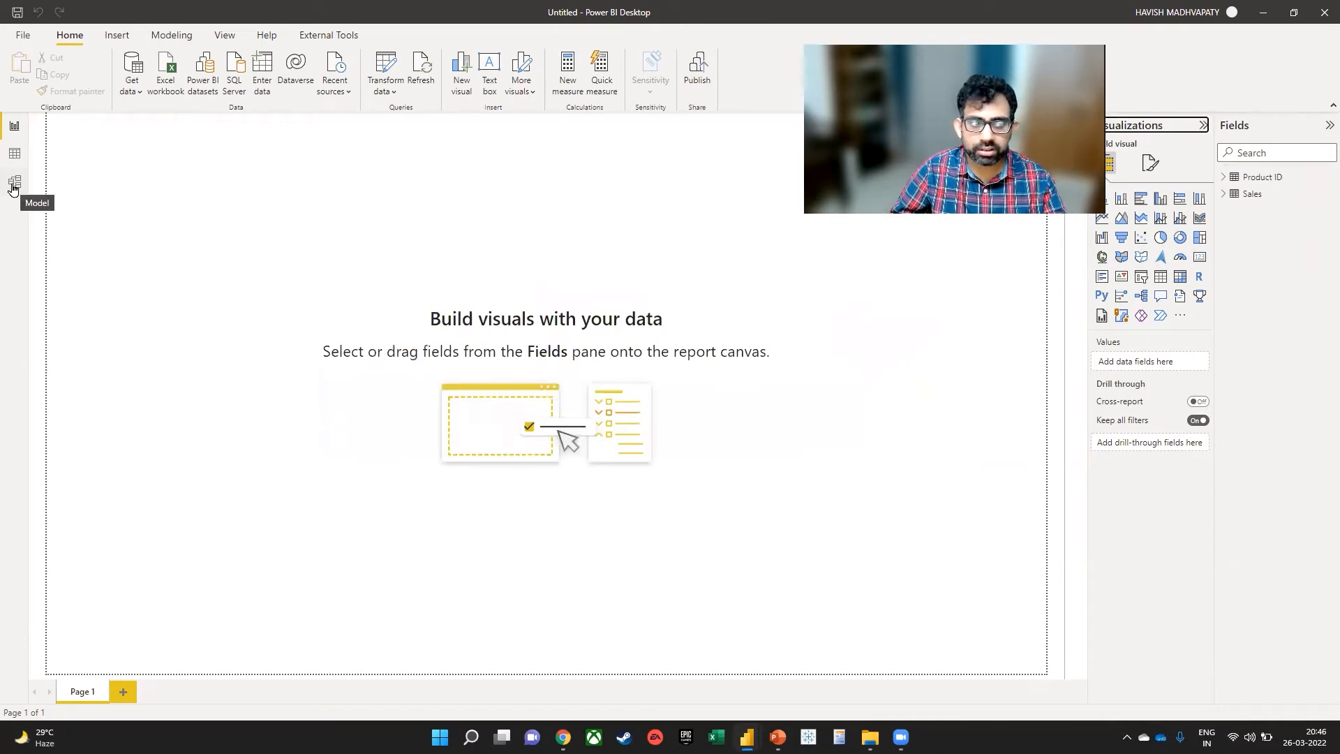
- Delete the model's relationship between the Product ID and Sales tables, and recreate it by linking their Product ID columns
{"action": "left_click", "coordinate": [12, 185]}
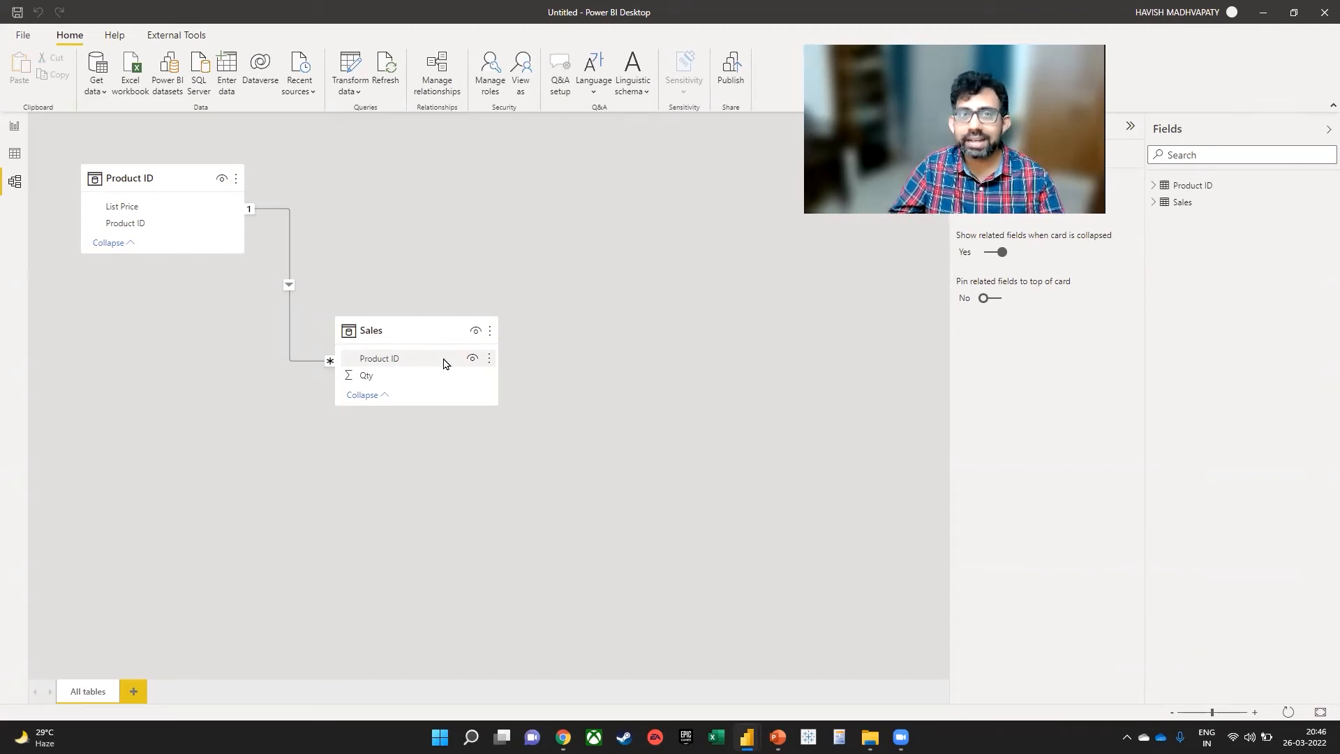
{"action": "right_click", "coordinate": [292, 248]}
{"action": "left_click", "coordinate": [308, 253]}
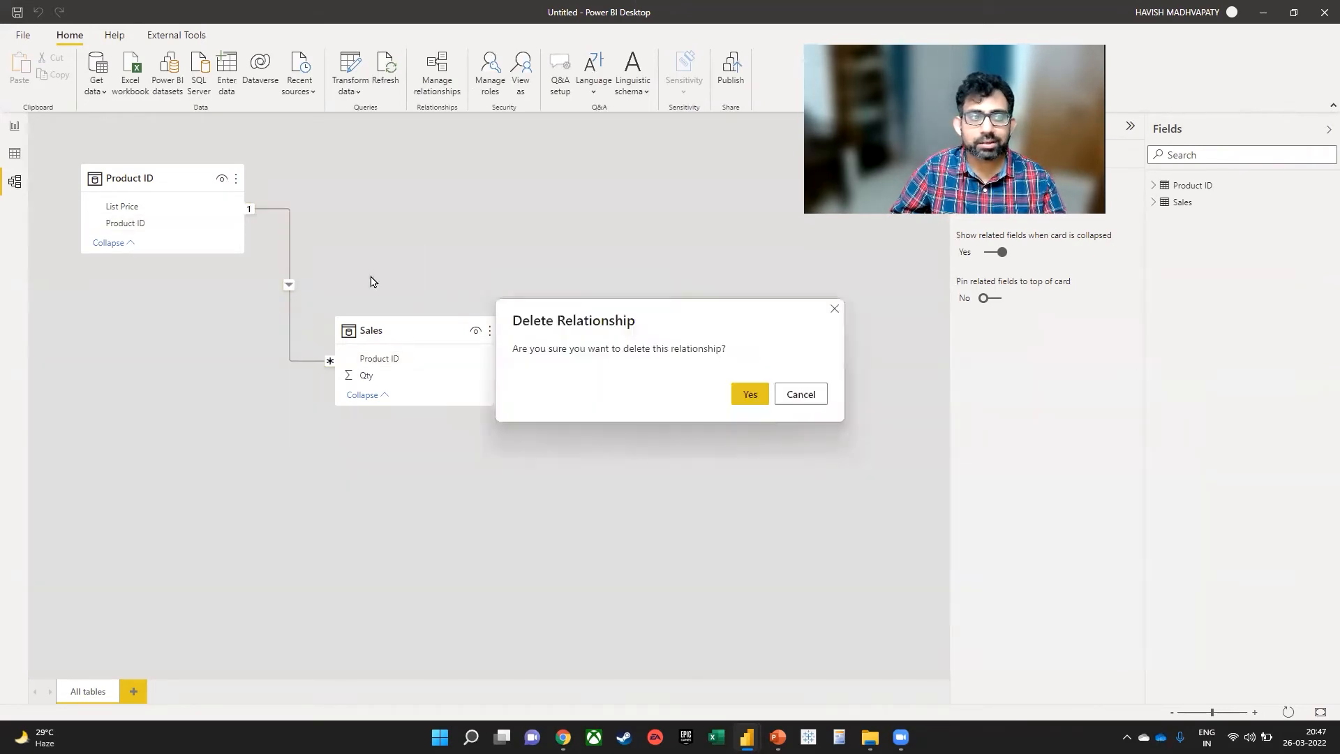
{"action": "left_click", "coordinate": [750, 401]}
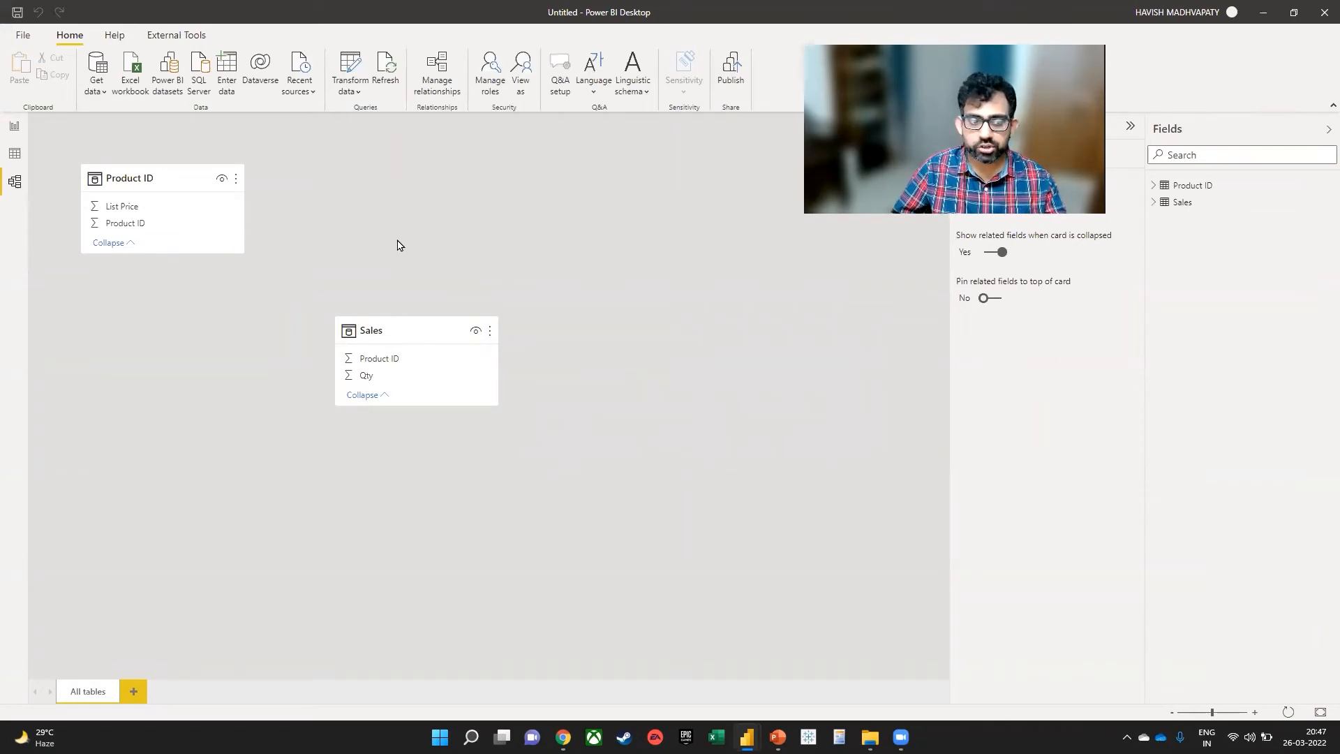
{"action": "left_click", "coordinate": [395, 359]}
{"action": "left_click_drag", "start_coordinate": [394, 360], "coordinate": [141, 225]}
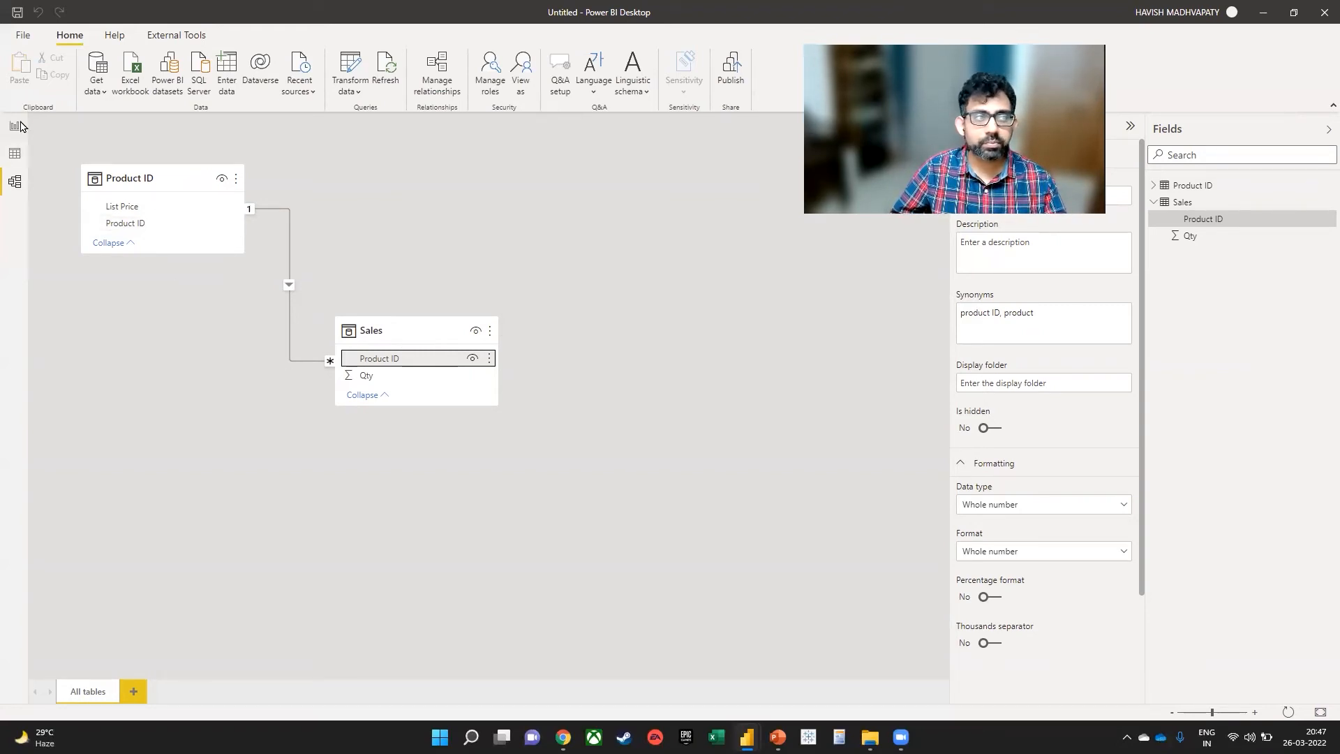
- Return to the report view and start a new measure named Total Sales in the Product ID table
{"action": "left_click", "coordinate": [14, 125]}
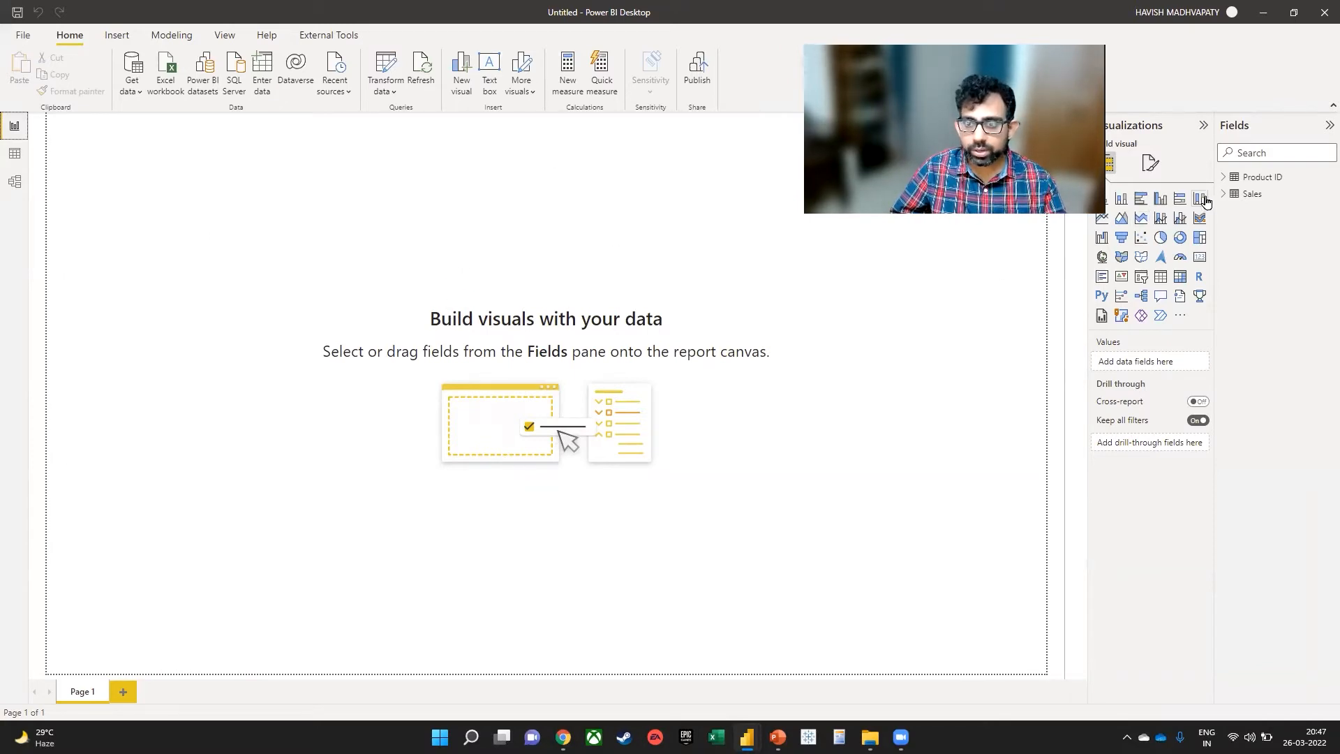
{"action": "left_click", "coordinate": [1224, 177]}
{"action": "left_click", "coordinate": [1224, 227]}
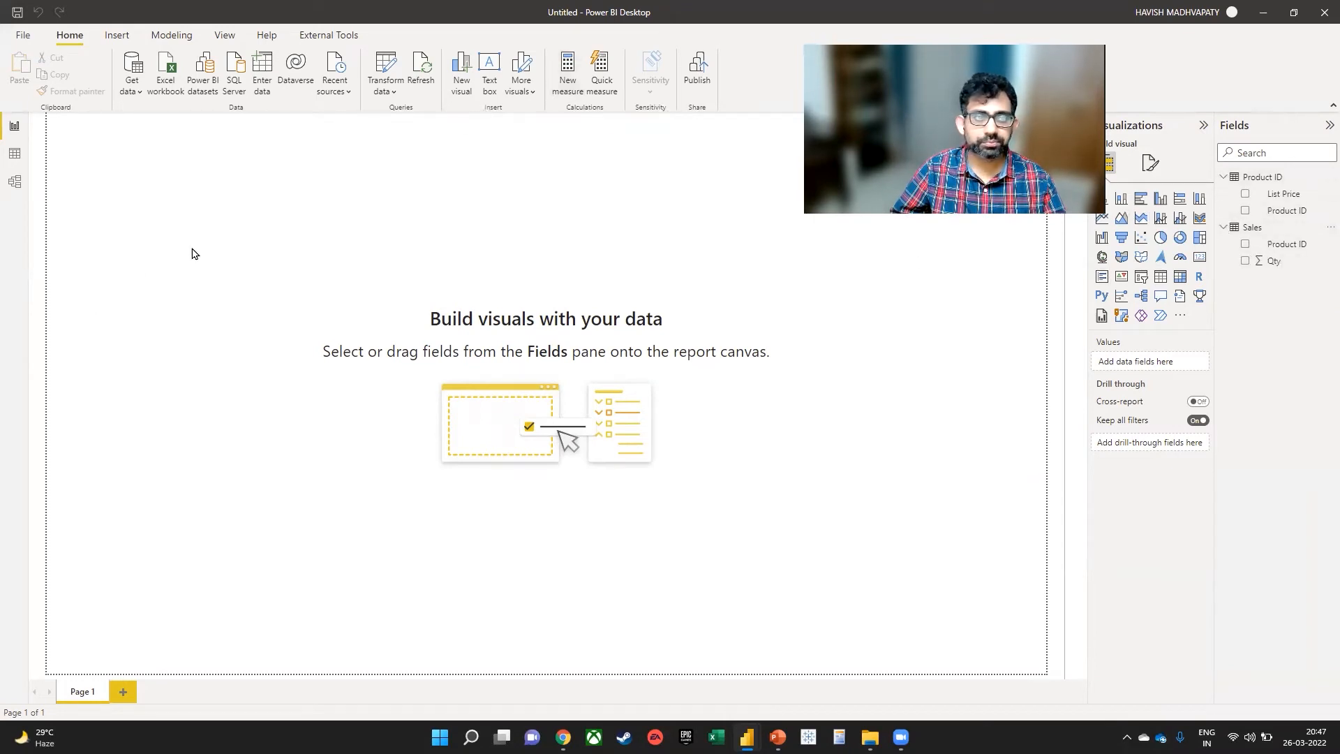
{"action": "scroll", "coordinate": [212, 120], "scroll_direction": "up", "scroll_amount": 5}
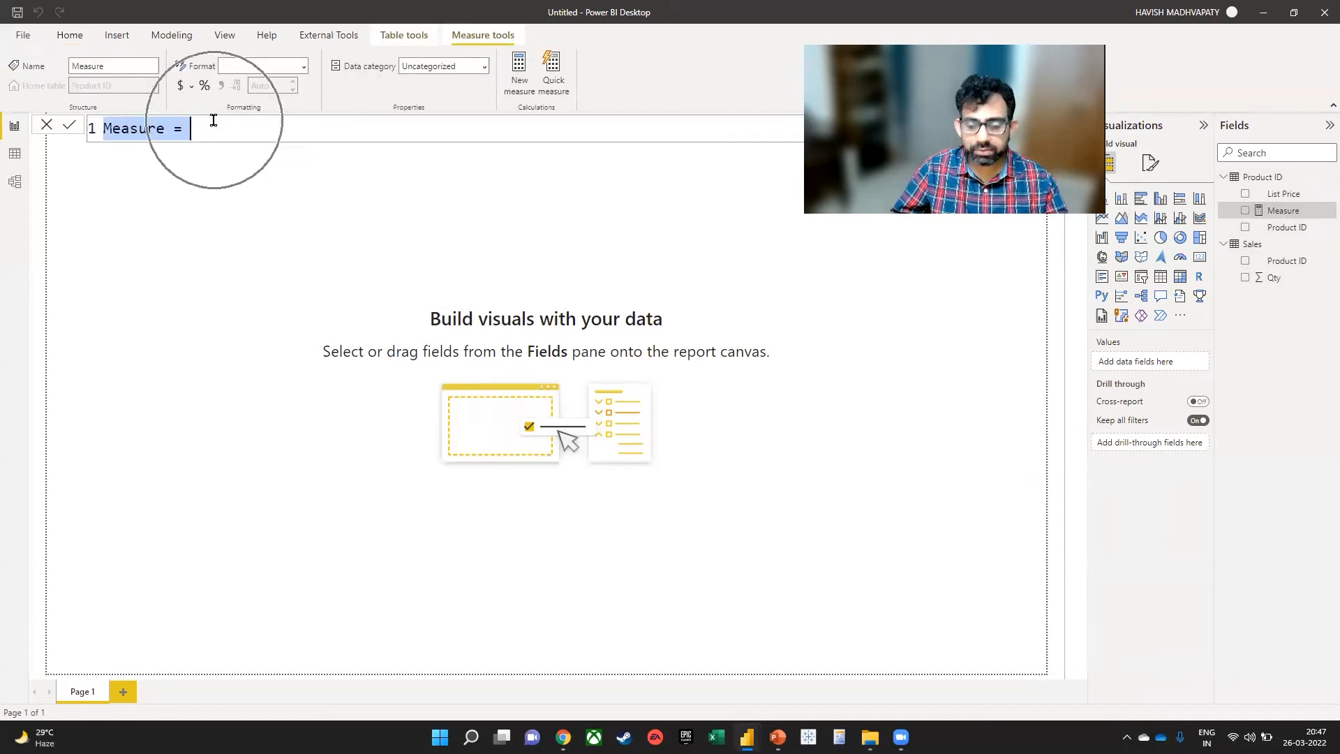
{"action": "key", "text": "Home"}
{"action": "key", "text": "ctrl+shift+Right"}
{"action": "type", "text": "Total "}
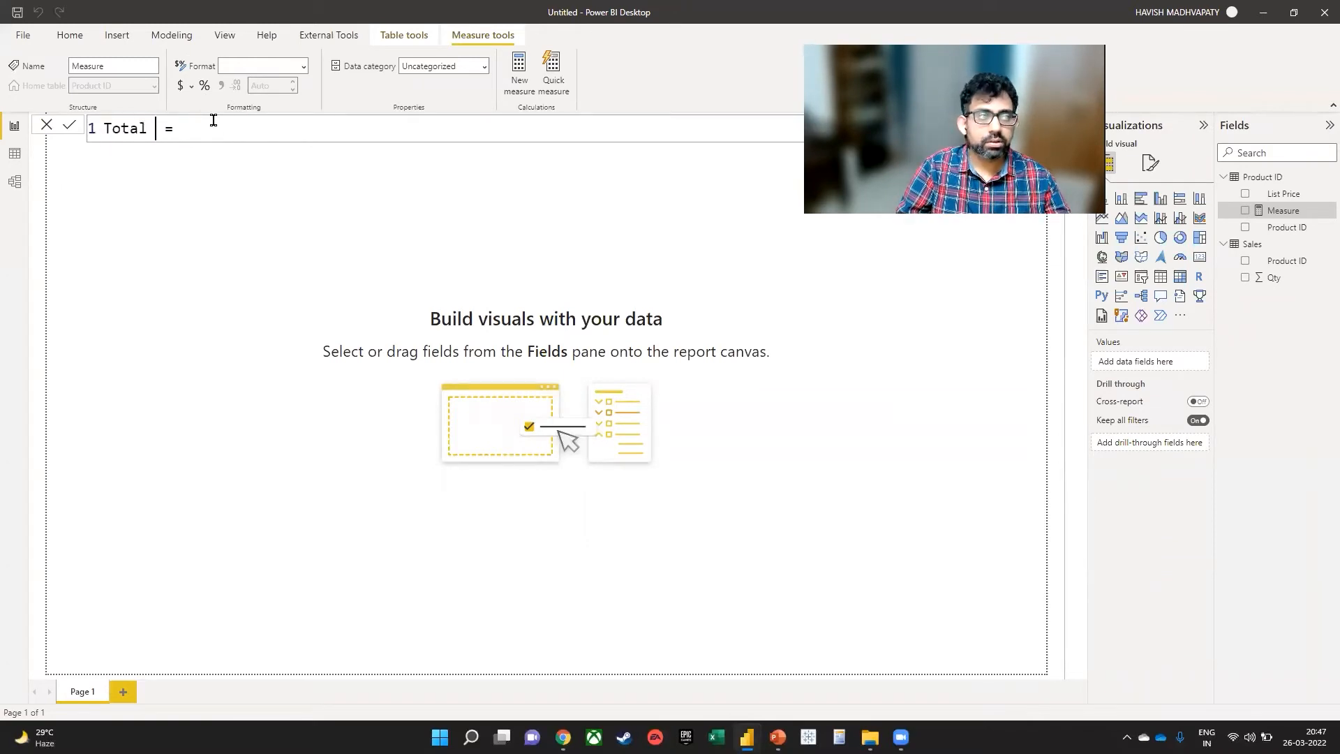
{"action": "type", "text": "Sales"}
{"action": "key", "text": "Right"}
{"action": "key", "text": "Right"}
{"action": "key", "text": "Right"}
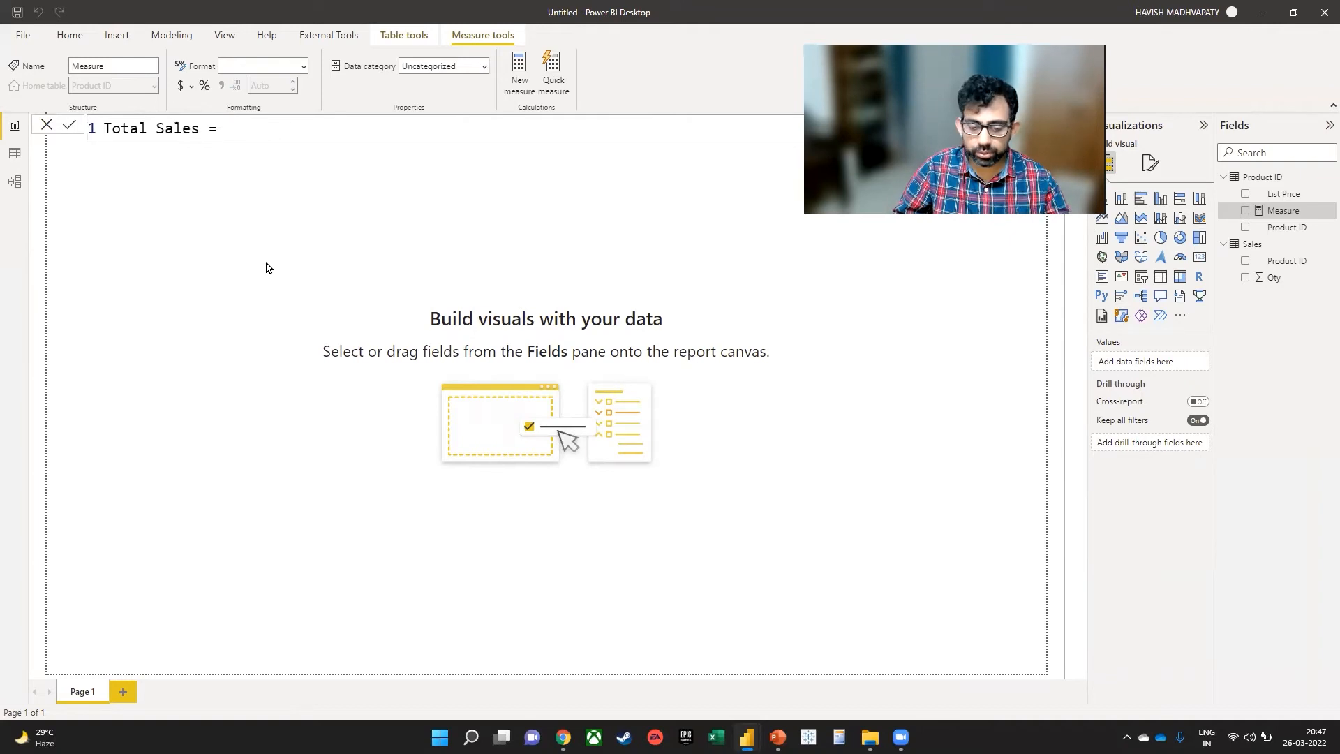
- Begin the measure's formula on a second line with SUMX over the Sales table, using Sales[Qty] in the expression
{"action": "key", "text": "shift+Return"}
{"action": "type", "text": "sumx"}
{"action": "key", "text": "Tab"}
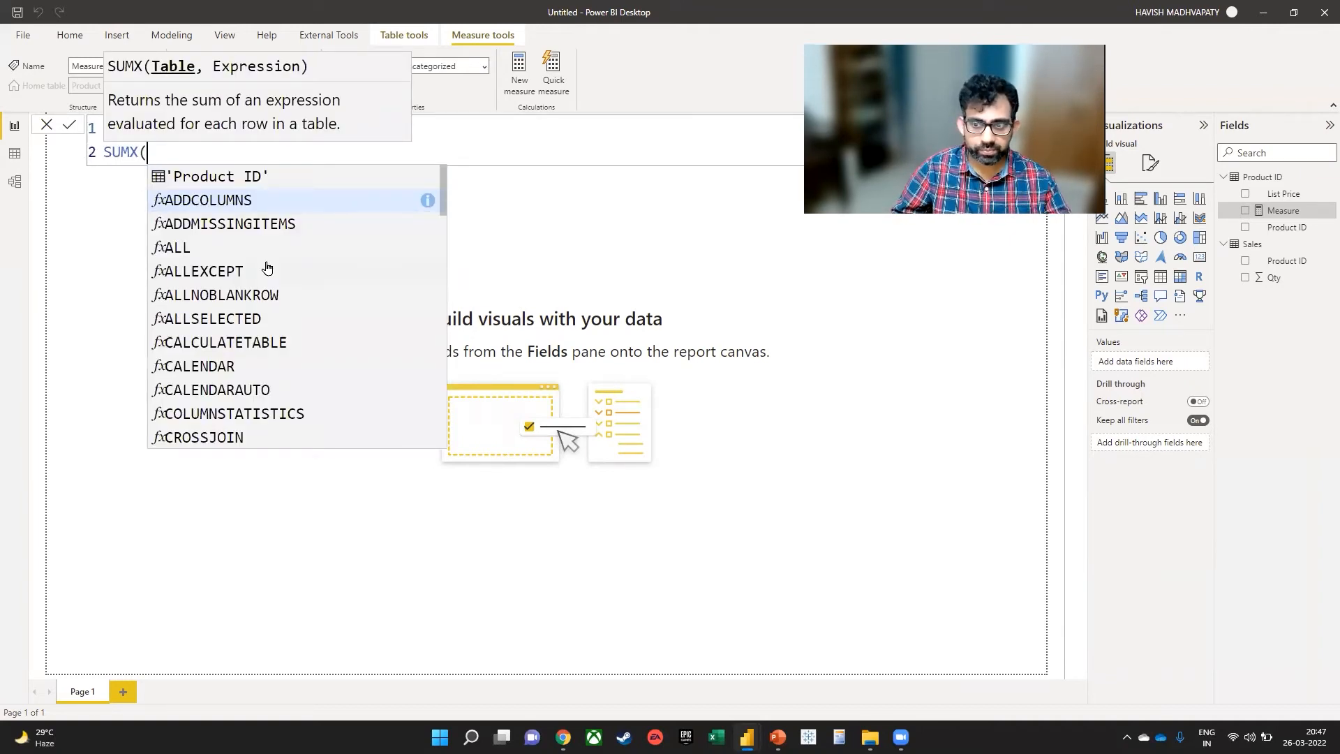
{"action": "type", "text": "Sales"}
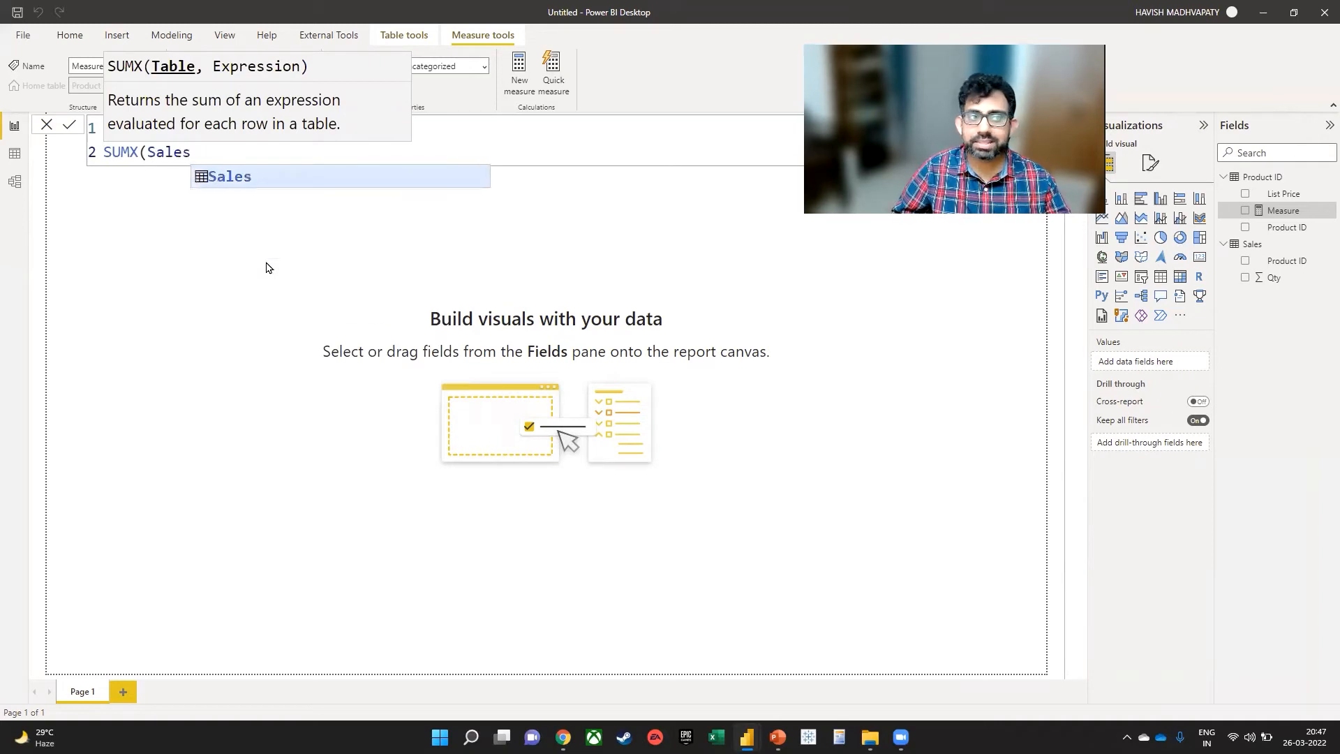
{"action": "type", "text": ", "}
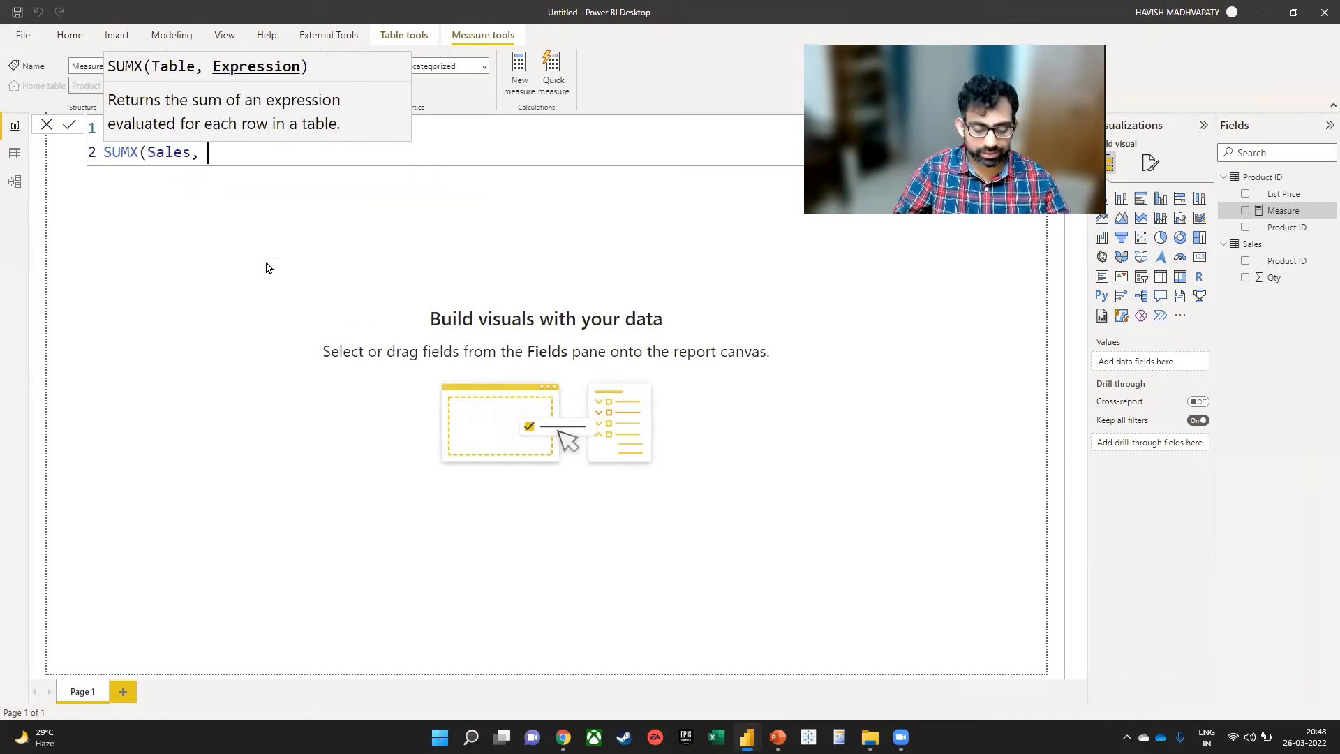
{"action": "type", "text": "qty"}
{"action": "key", "text": "Tab"}
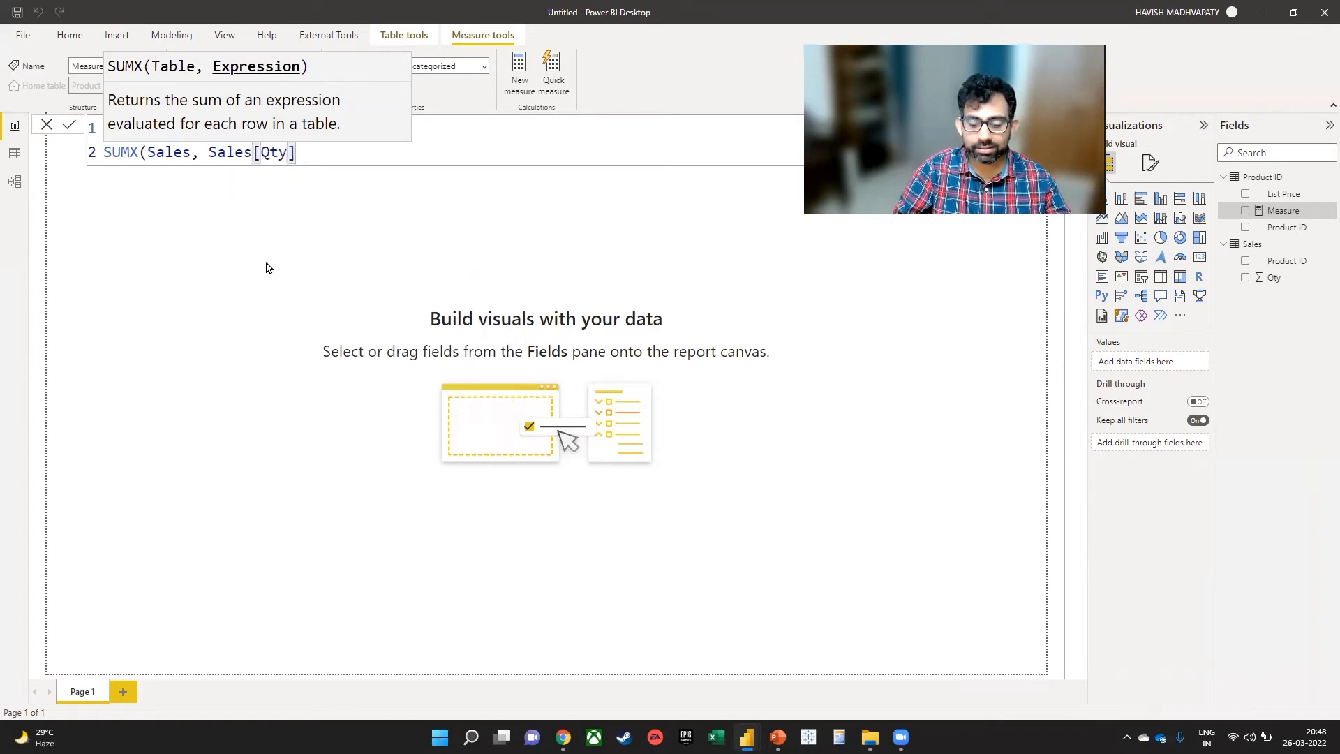
- Multiply the quantity by RELATED('Product ID'[List Price]), close the formula and commit the measure
{"action": "type", "text": "*"}
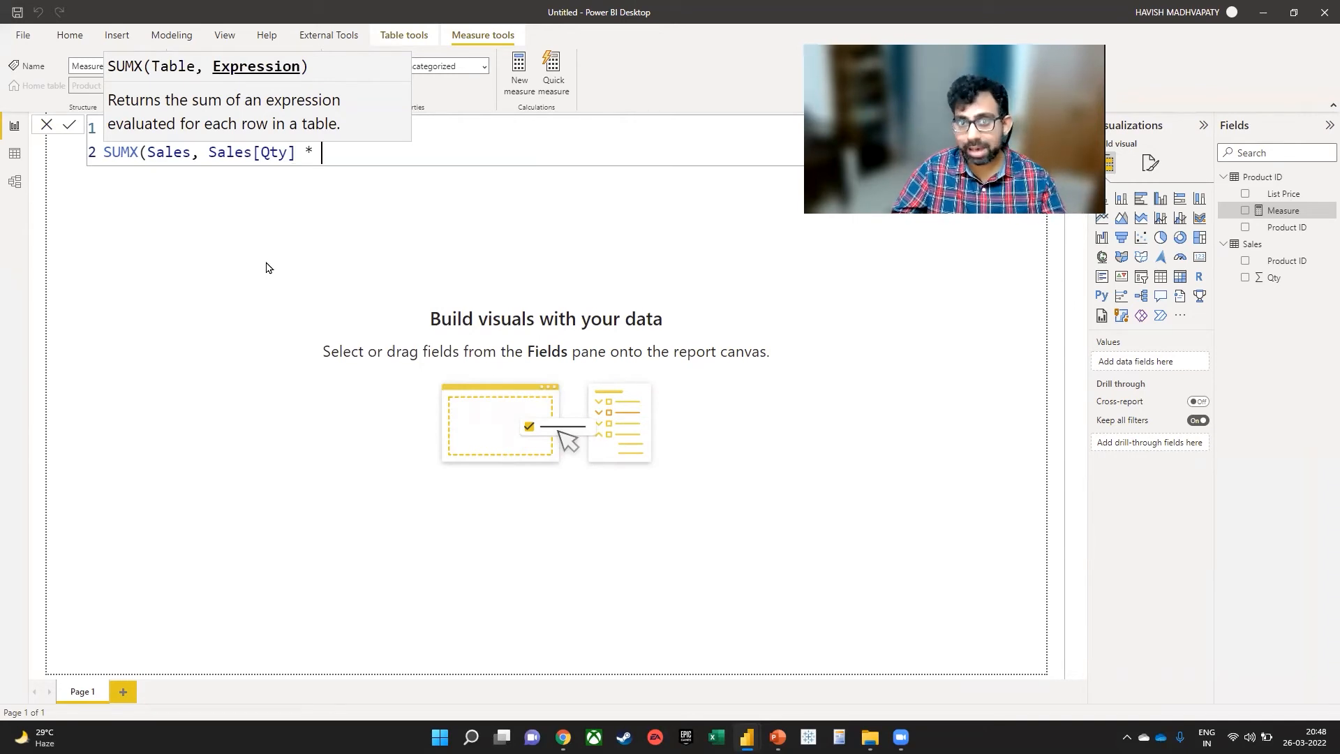
{"action": "type", "text": "relate"}
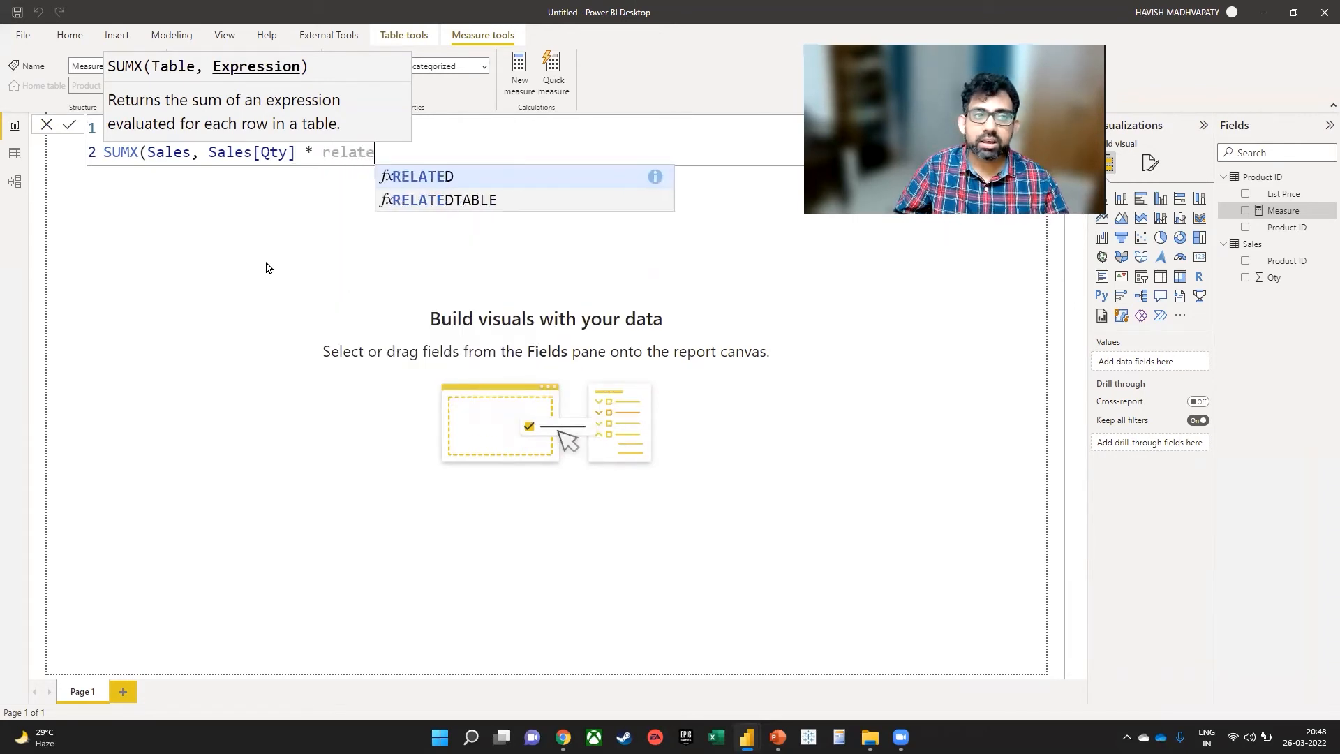
{"action": "key", "text": "Tab"}
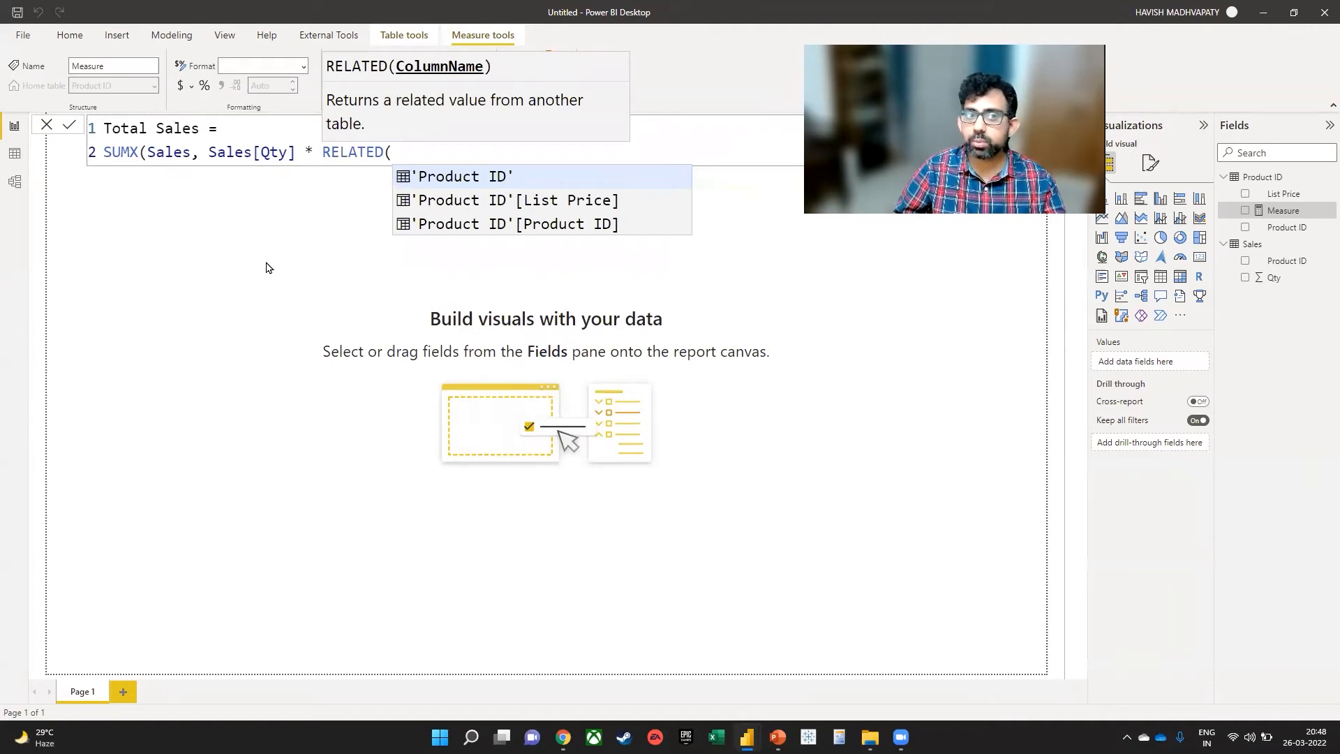
{"action": "key", "text": "Down"}
{"action": "key", "text": "Down"}
{"action": "key", "text": "Up"}
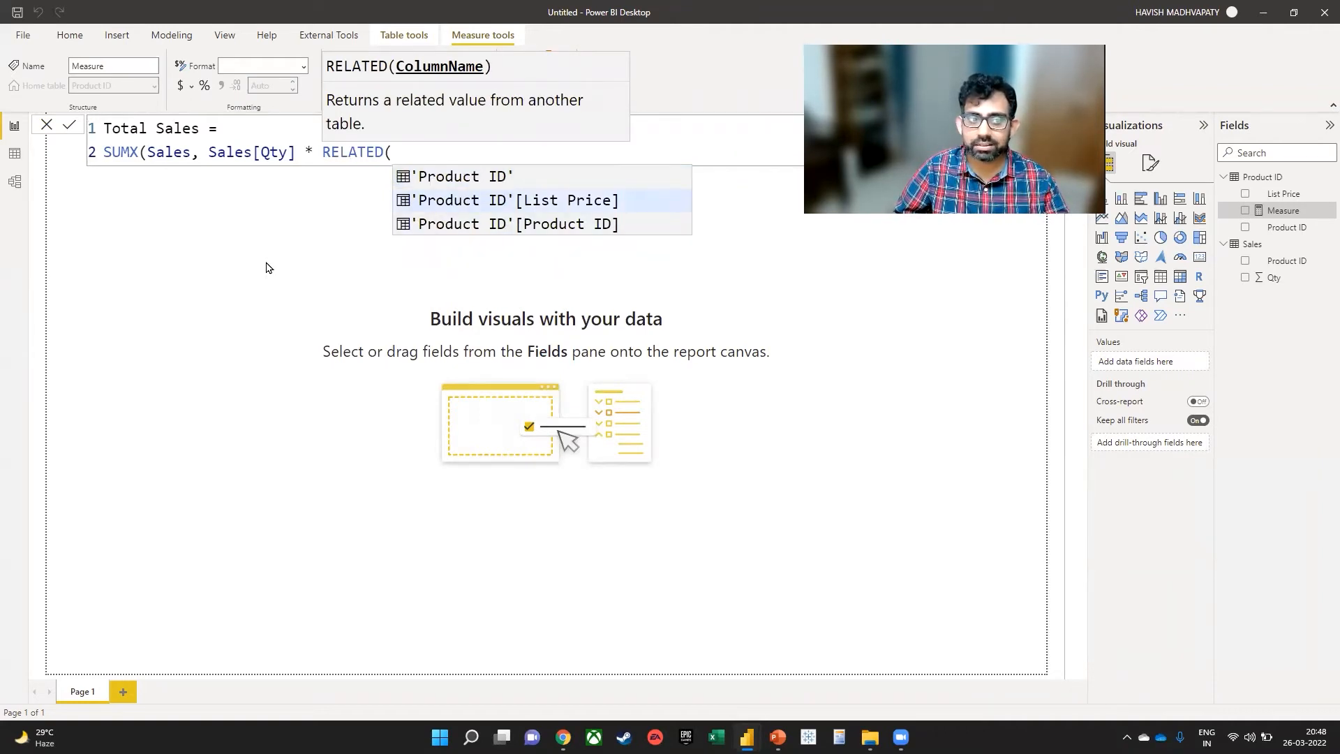
{"action": "key", "text": "Tab"}
{"action": "type", "text": "))"}
{"action": "key", "text": "Return"}
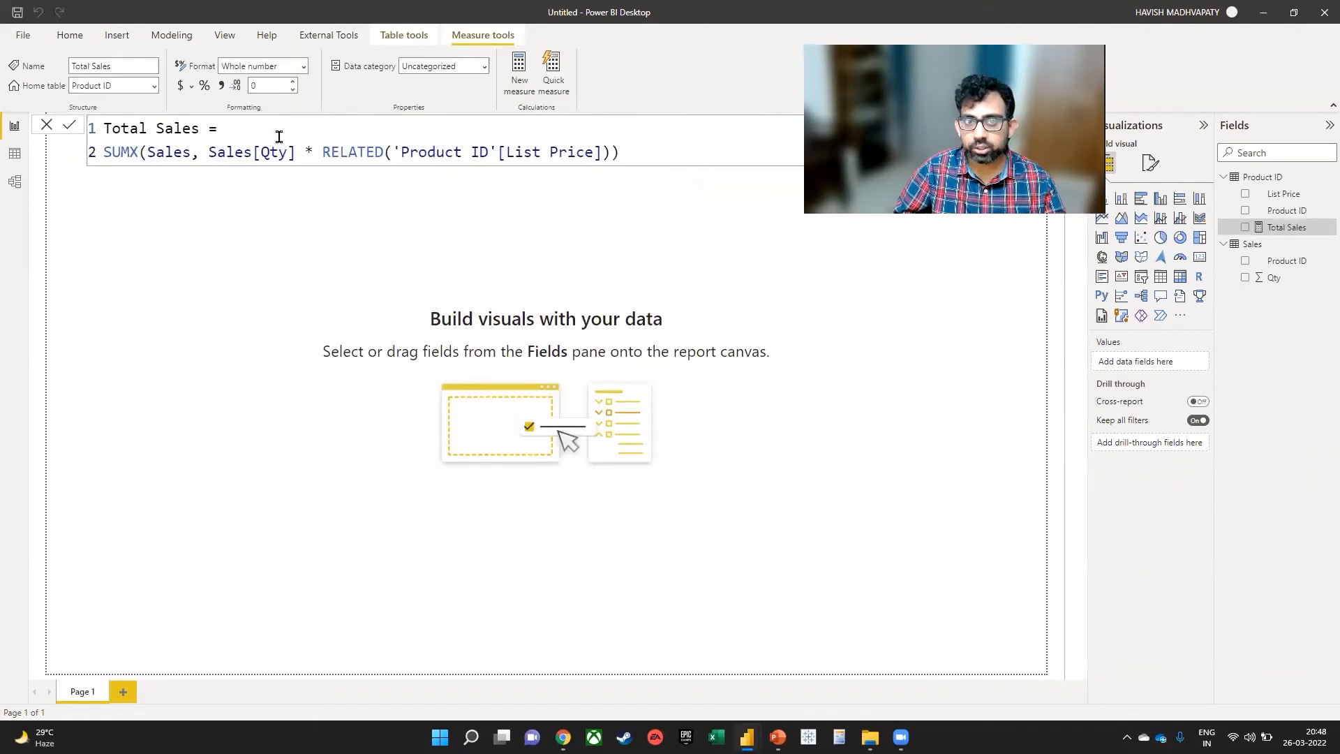
- Place a table visual on the page with Product ID from Sales and the Total Sales measure
{"action": "left_click", "coordinate": [310, 279]}
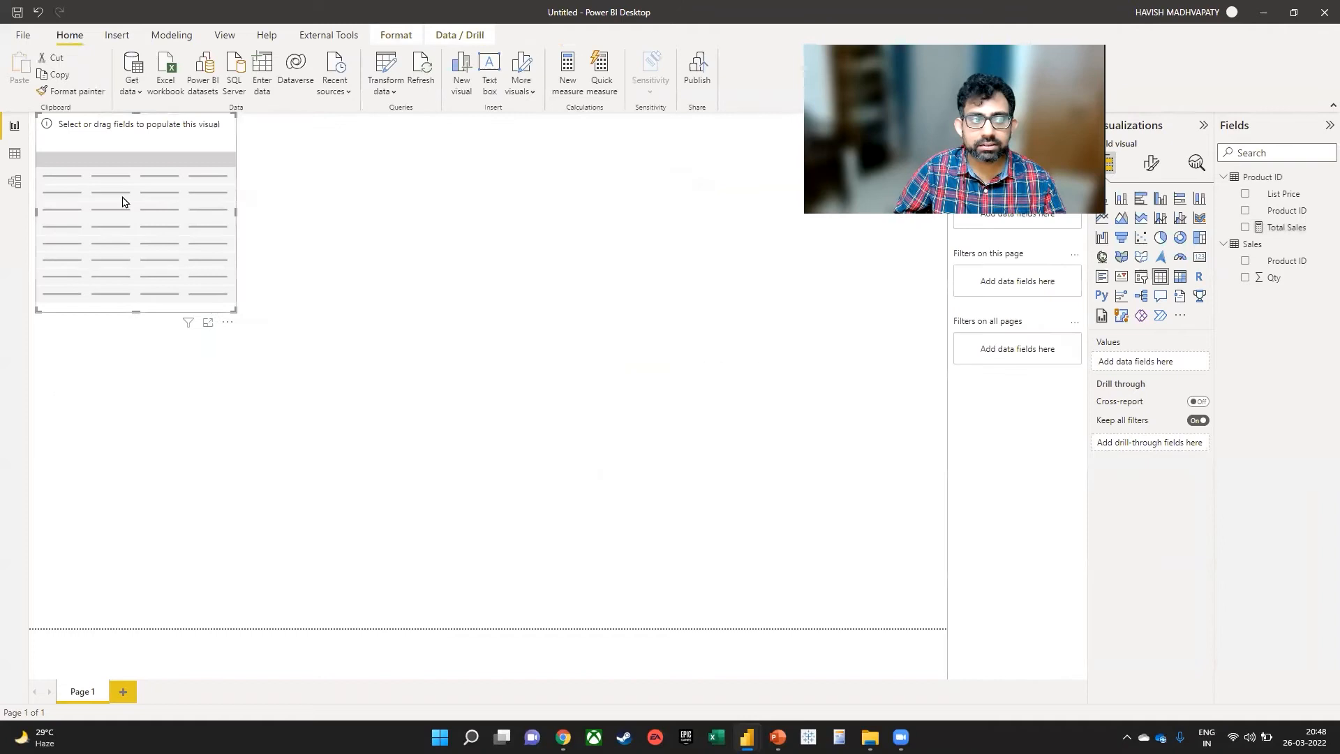
{"action": "left_click_drag", "start_coordinate": [123, 201], "coordinate": [182, 269]}
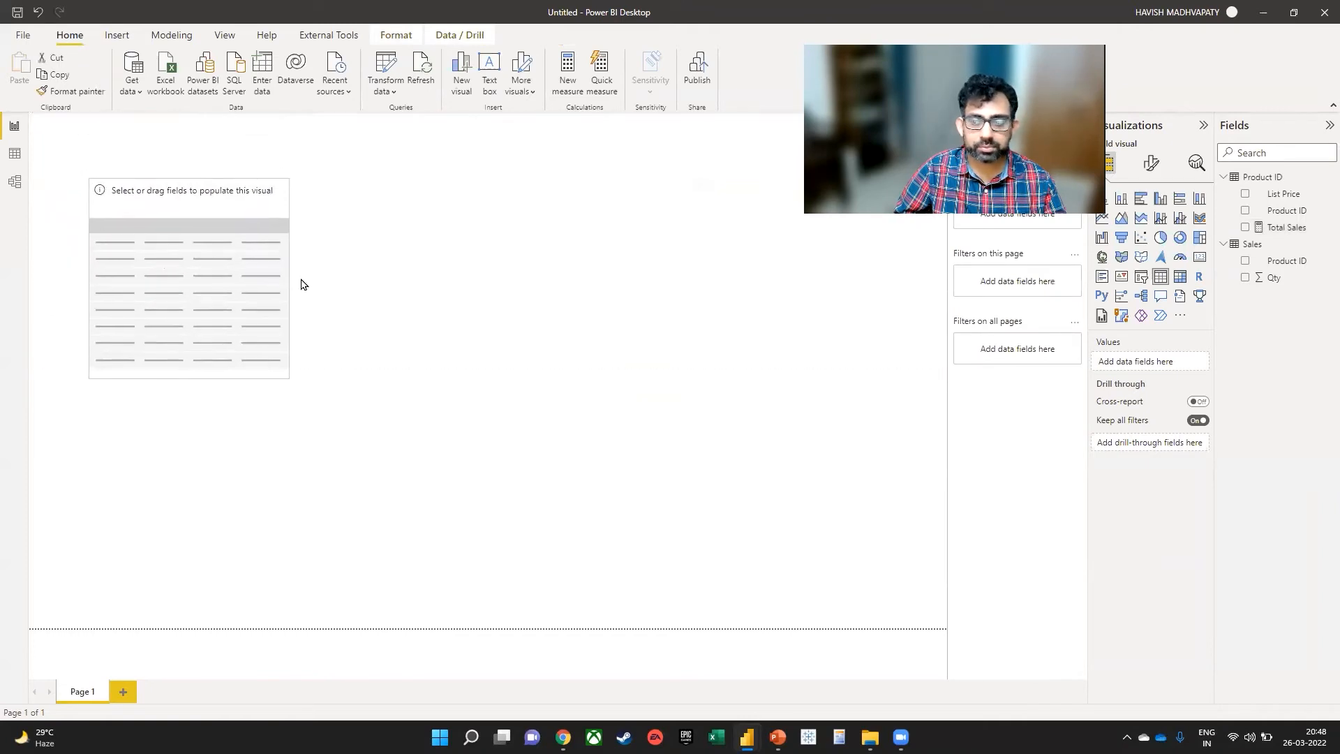
{"action": "left_click", "coordinate": [1245, 261]}
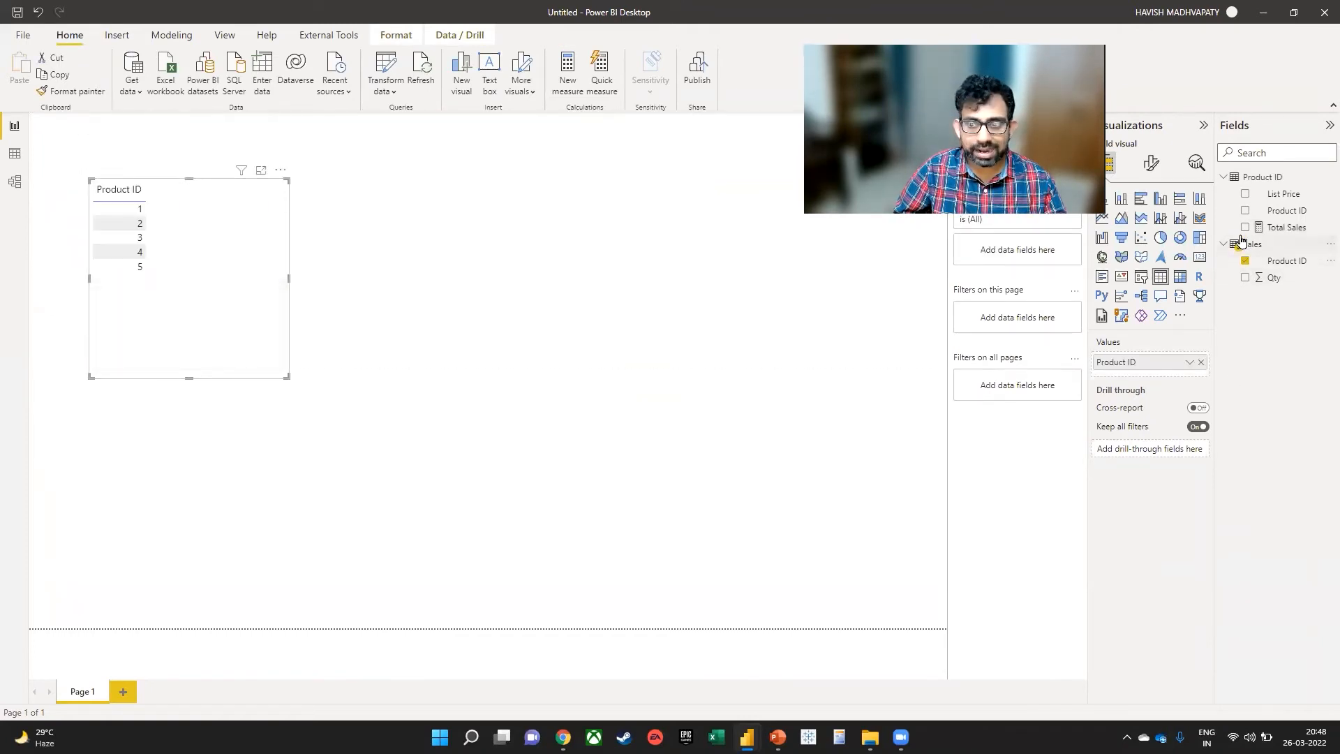
{"action": "left_click", "coordinate": [1245, 227]}
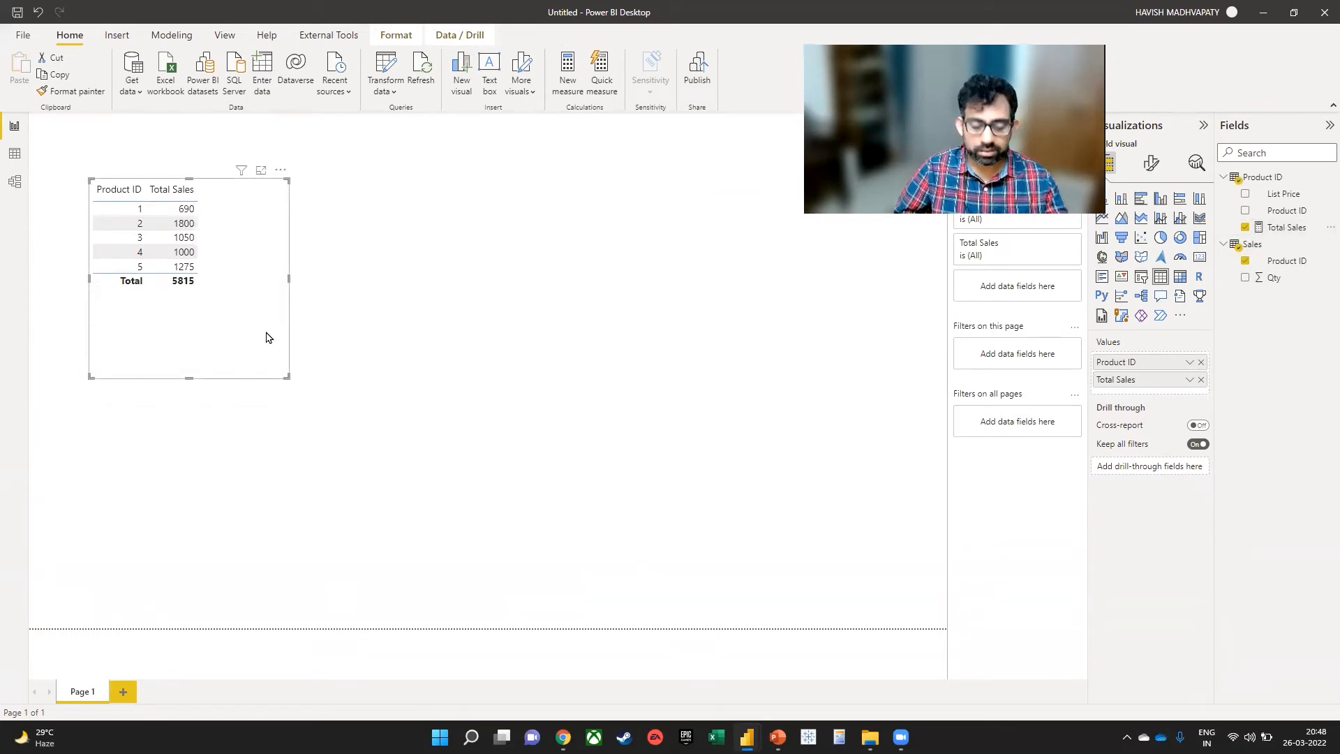
- Open excel_vlookup.xlsx from the desktop in Excel and view the totals per product on the Sales sheet
{"action": "key", "text": "super+d"}
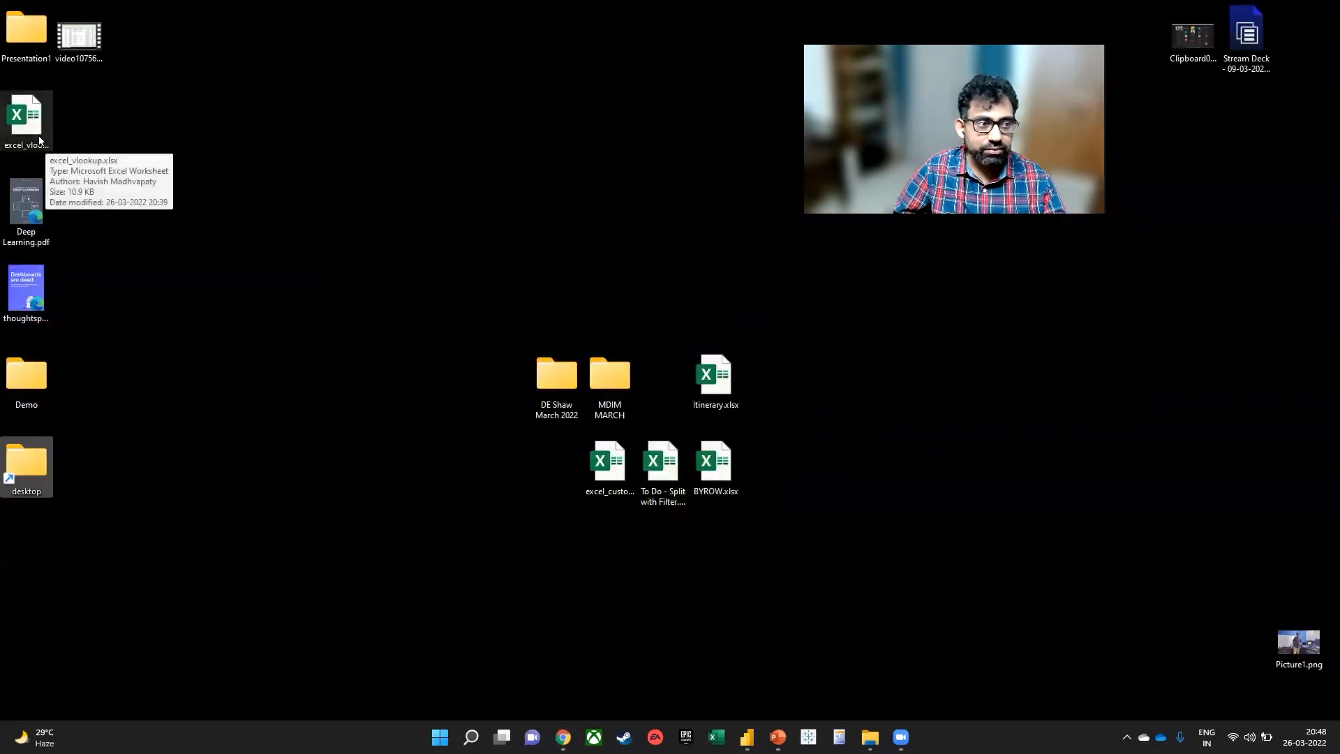
{"action": "double_click", "coordinate": [39, 135]}
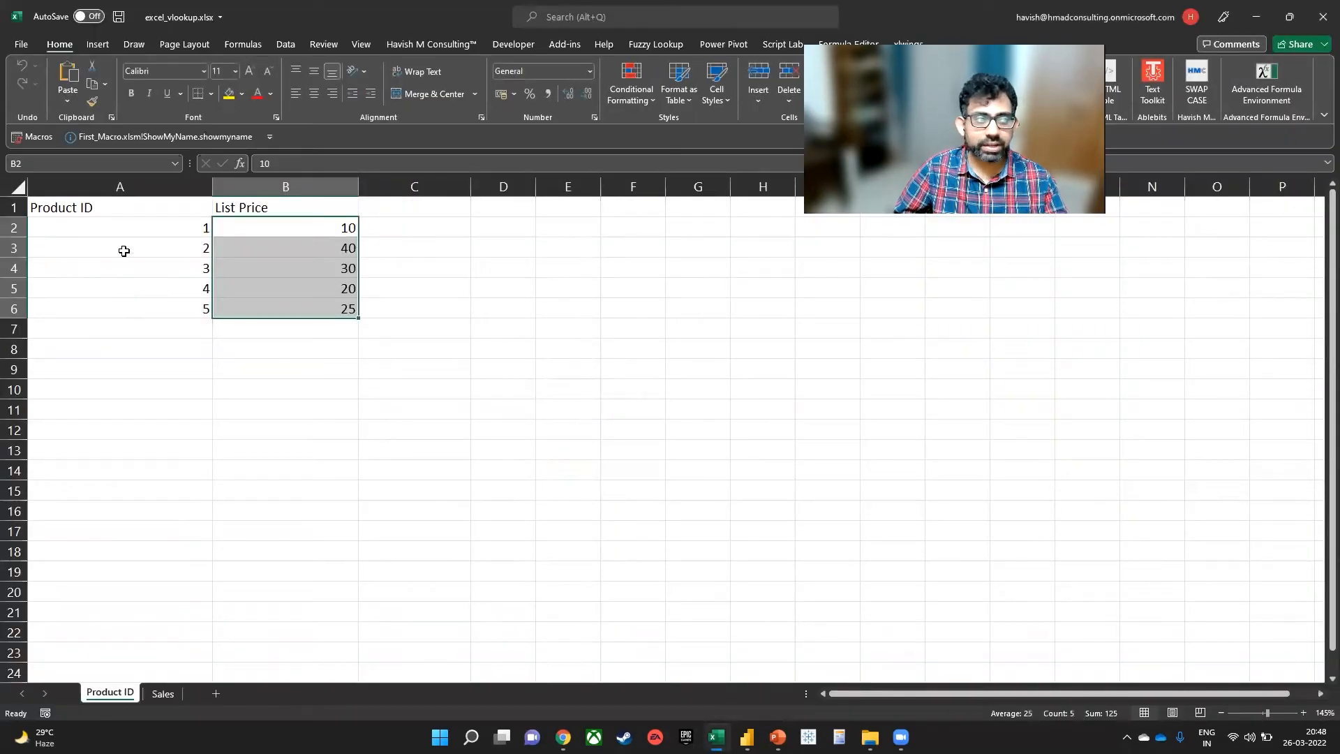
{"action": "left_click", "coordinate": [164, 694]}
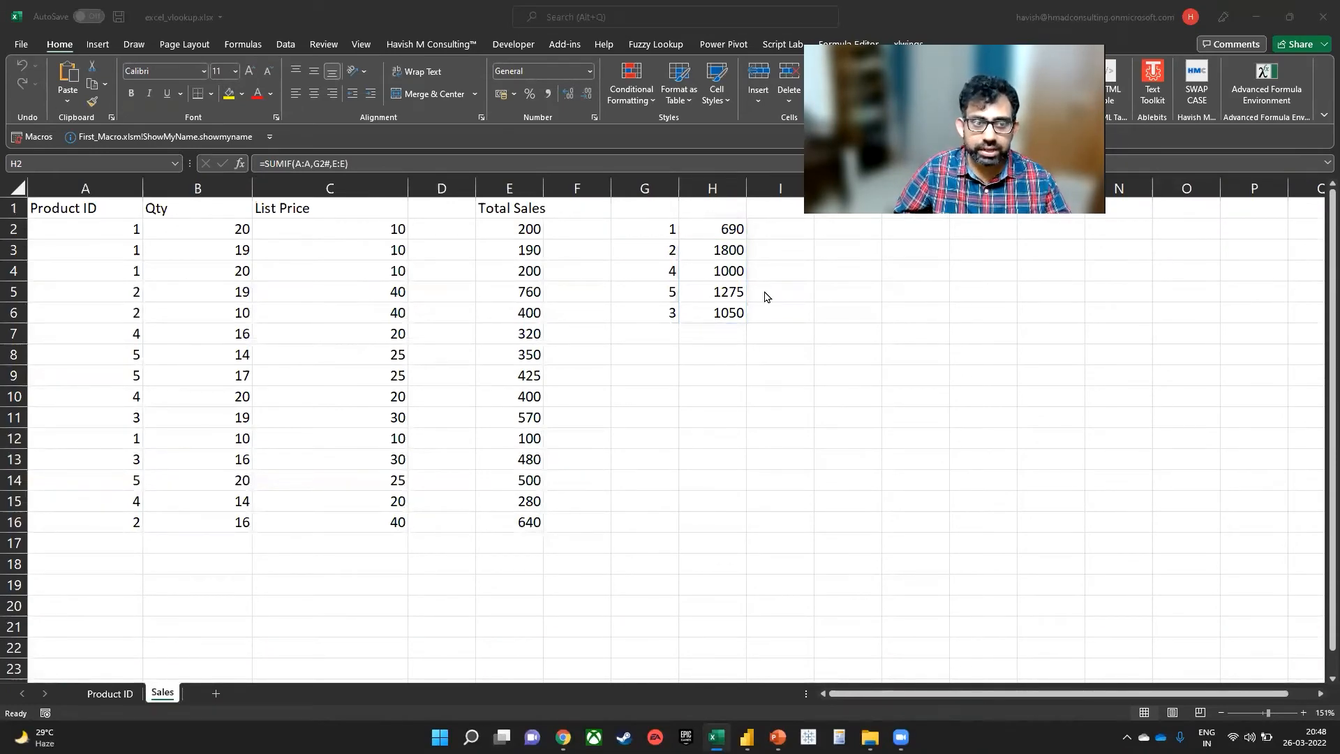
- Compare the totals per product in the two Power BI reports, and return to excel_vlookup.xlsx in Excel
{"action": "key", "text": "super+Tab"}
{"action": "key", "text": "Return"}
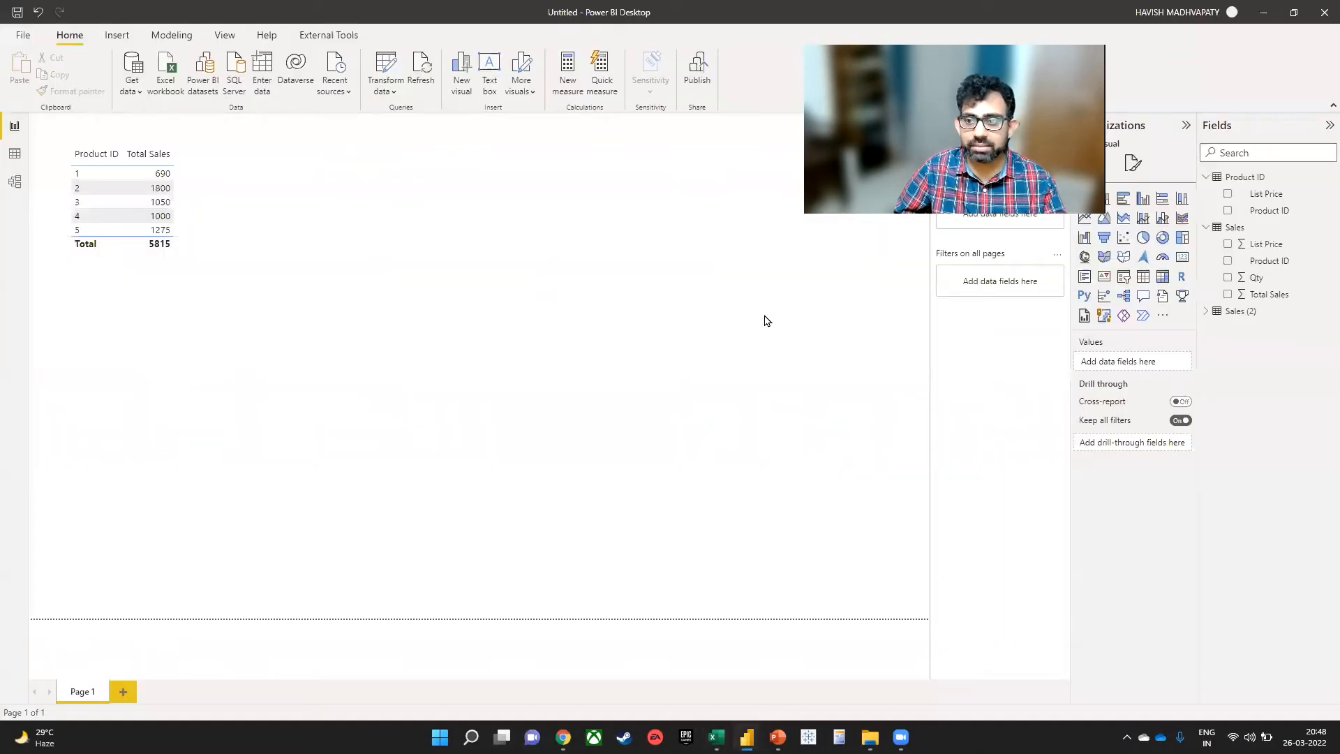
{"action": "left_click", "coordinate": [265, 250]}
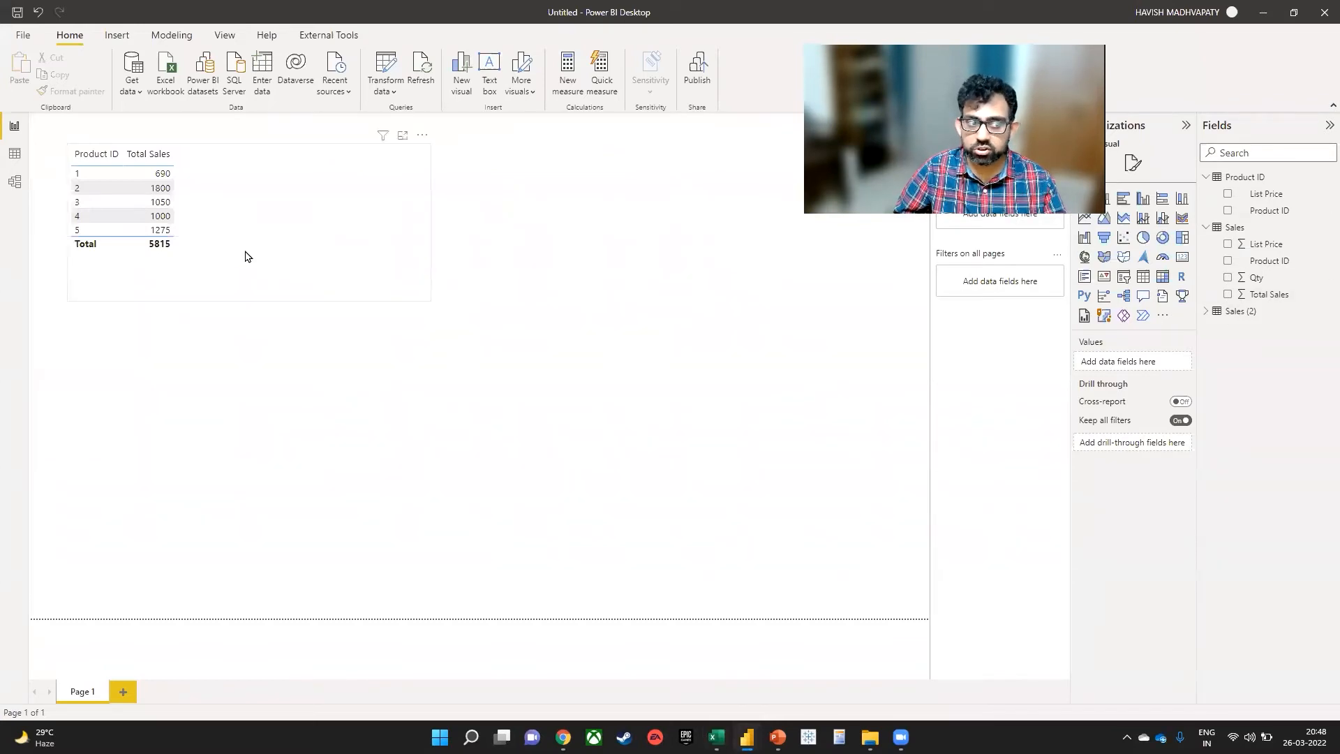
{"action": "key", "text": "super+Tab"}
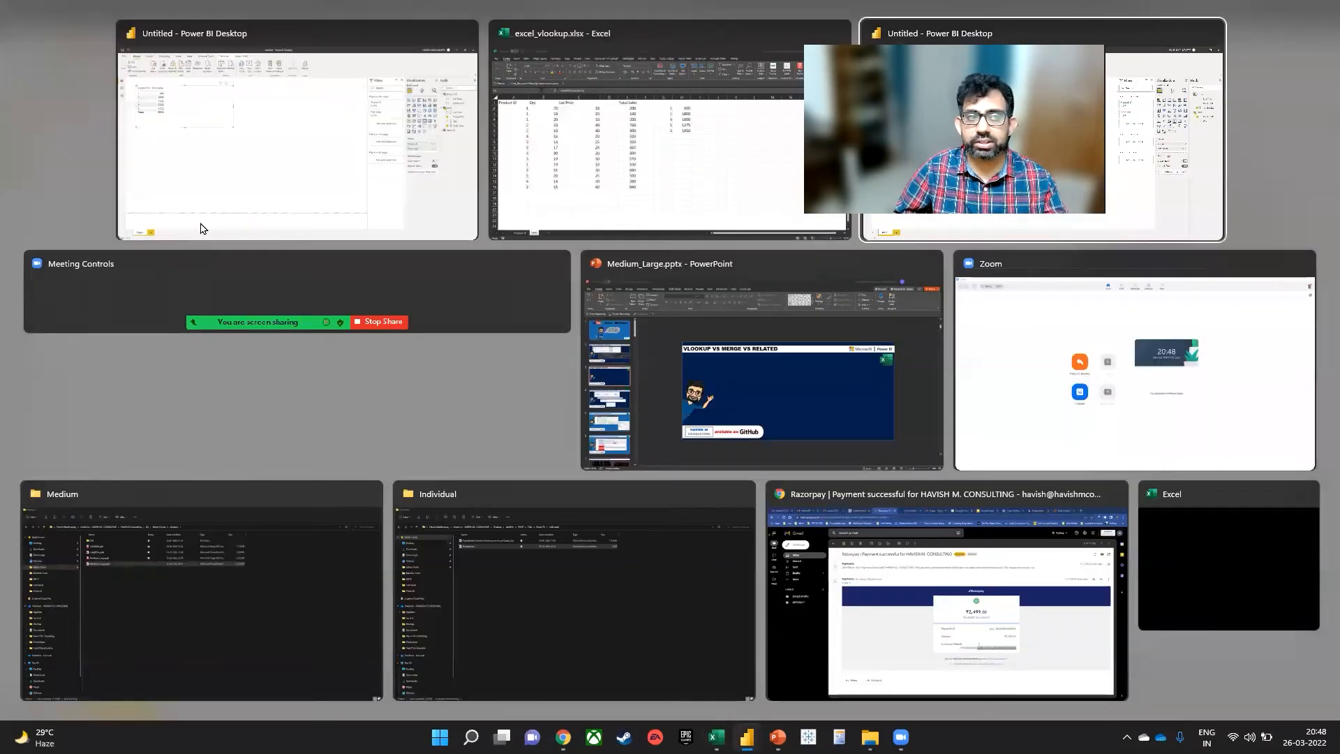
{"action": "left_click", "coordinate": [200, 228]}
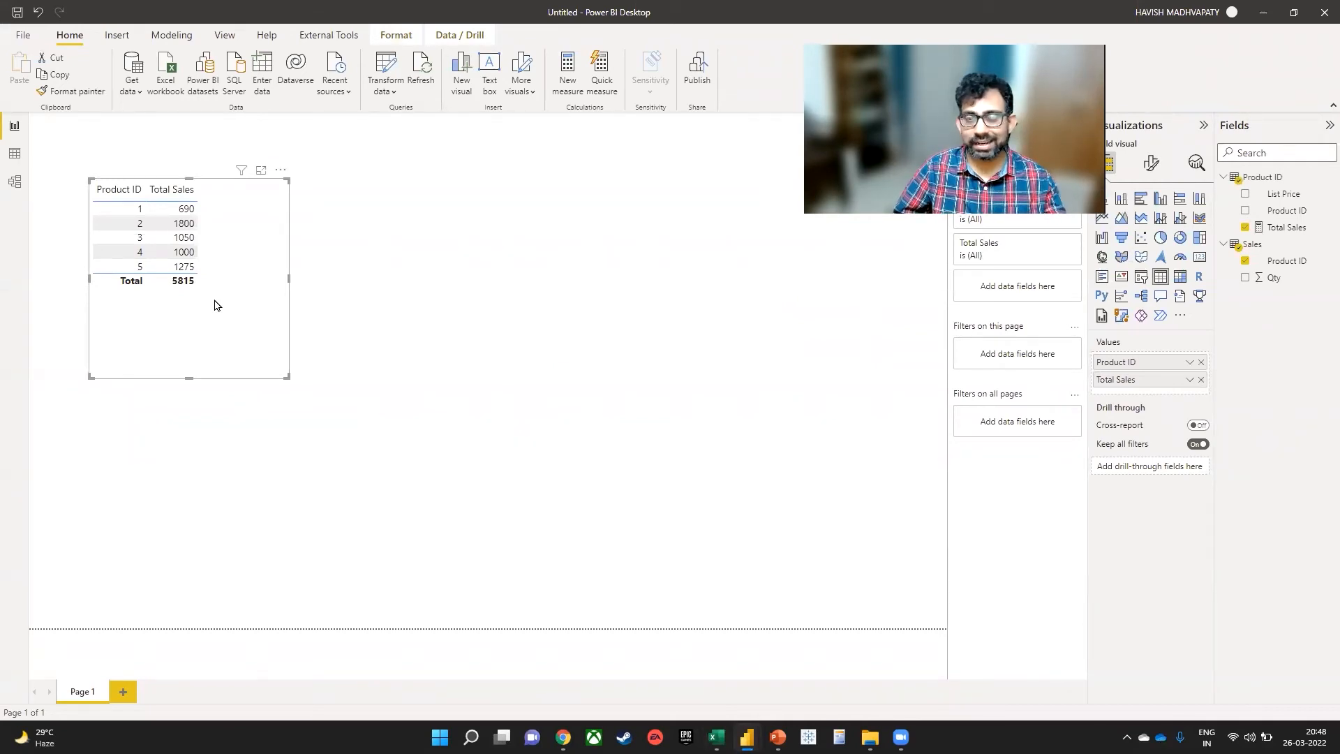
{"action": "key", "text": "alt+Tab"}
{"action": "key", "text": "alt+Tab"}
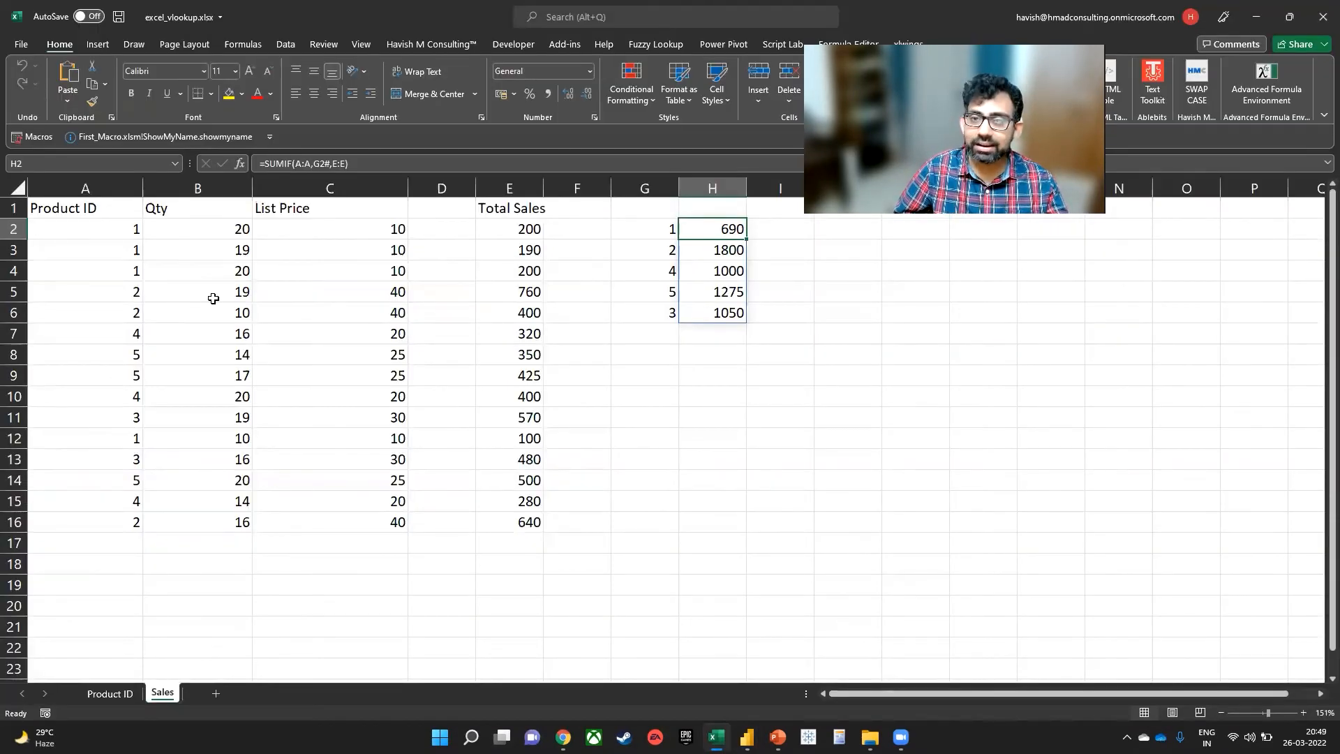
{"action": "left_click", "coordinate": [484, 326]}
{"action": "type", "text": "fa"}
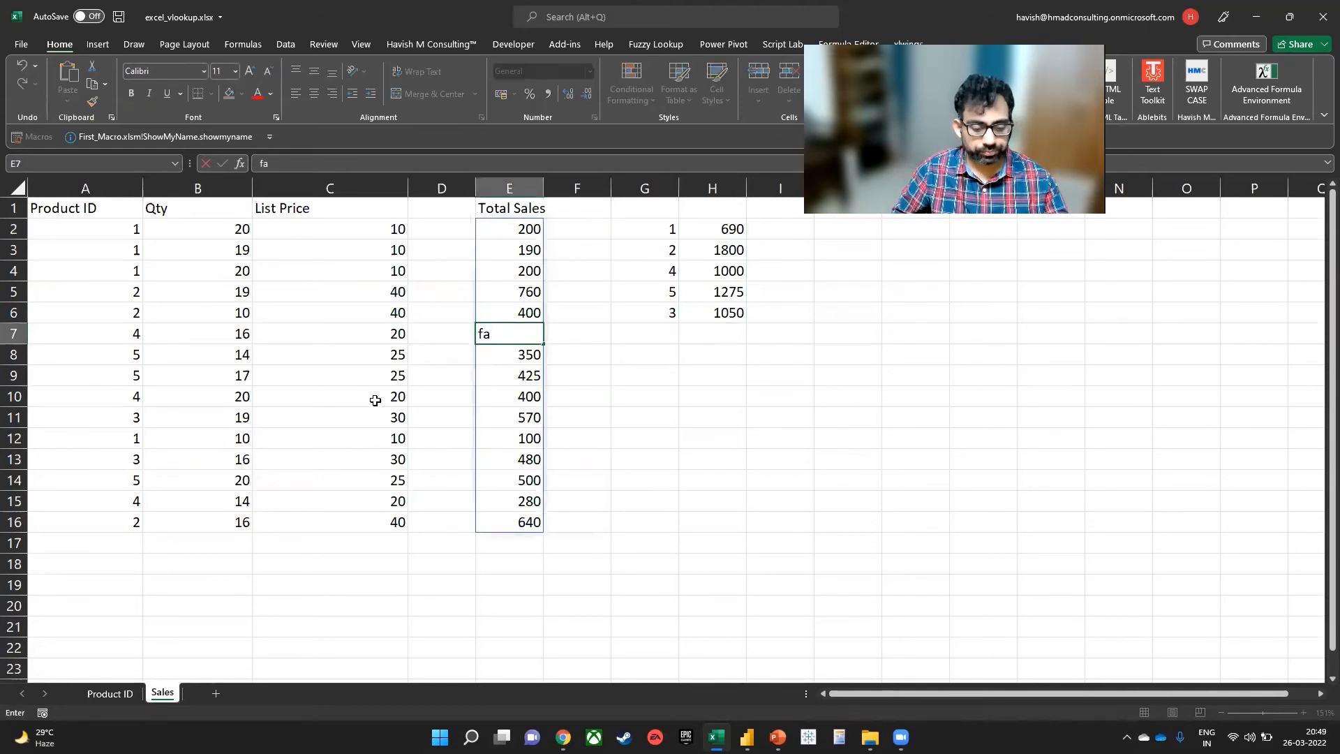
{"action": "key", "text": "Escape"}
{"action": "type", "text": "fa"}
{"action": "key", "text": "Escape"}
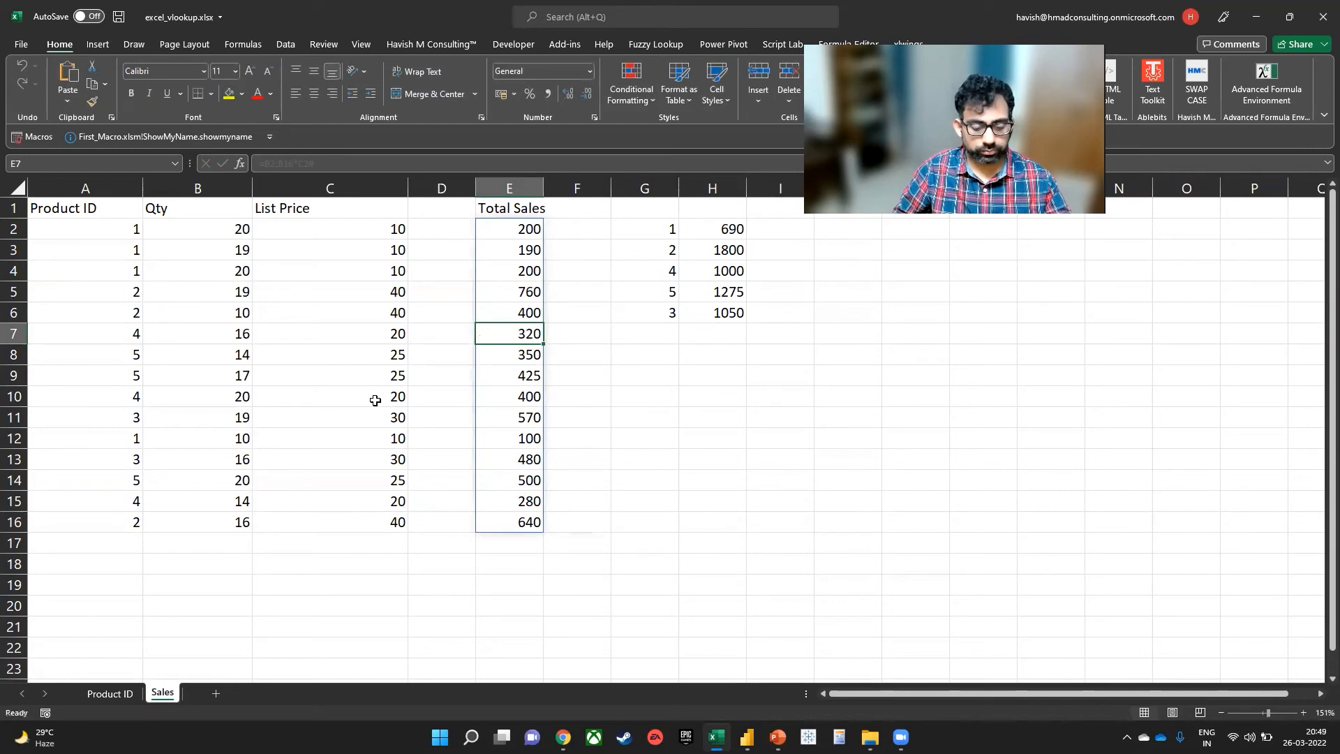
- Save a copy of the workbook on the Desktop as excel_power_pivot
{"action": "key", "text": "alt"}
{"action": "key", "text": "f"}
{"action": "key", "text": "a"}
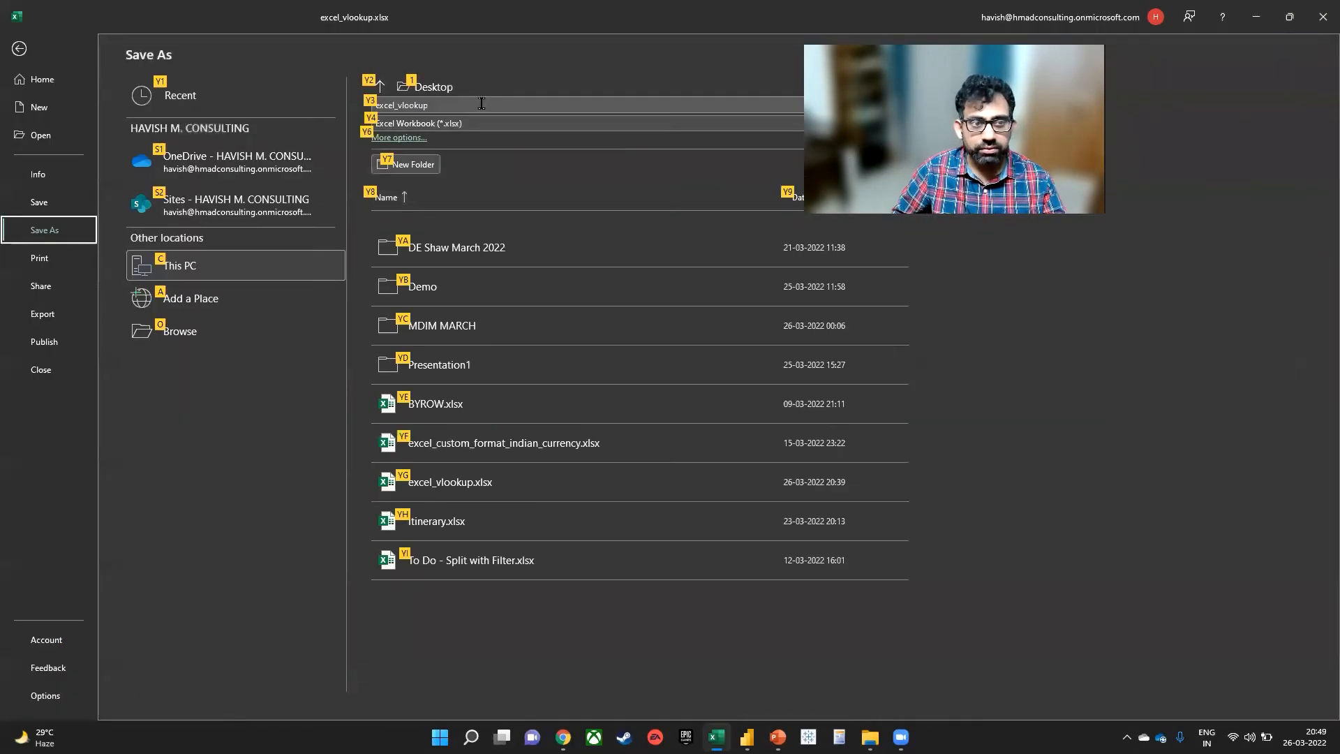
{"action": "left_click", "coordinate": [486, 105]}
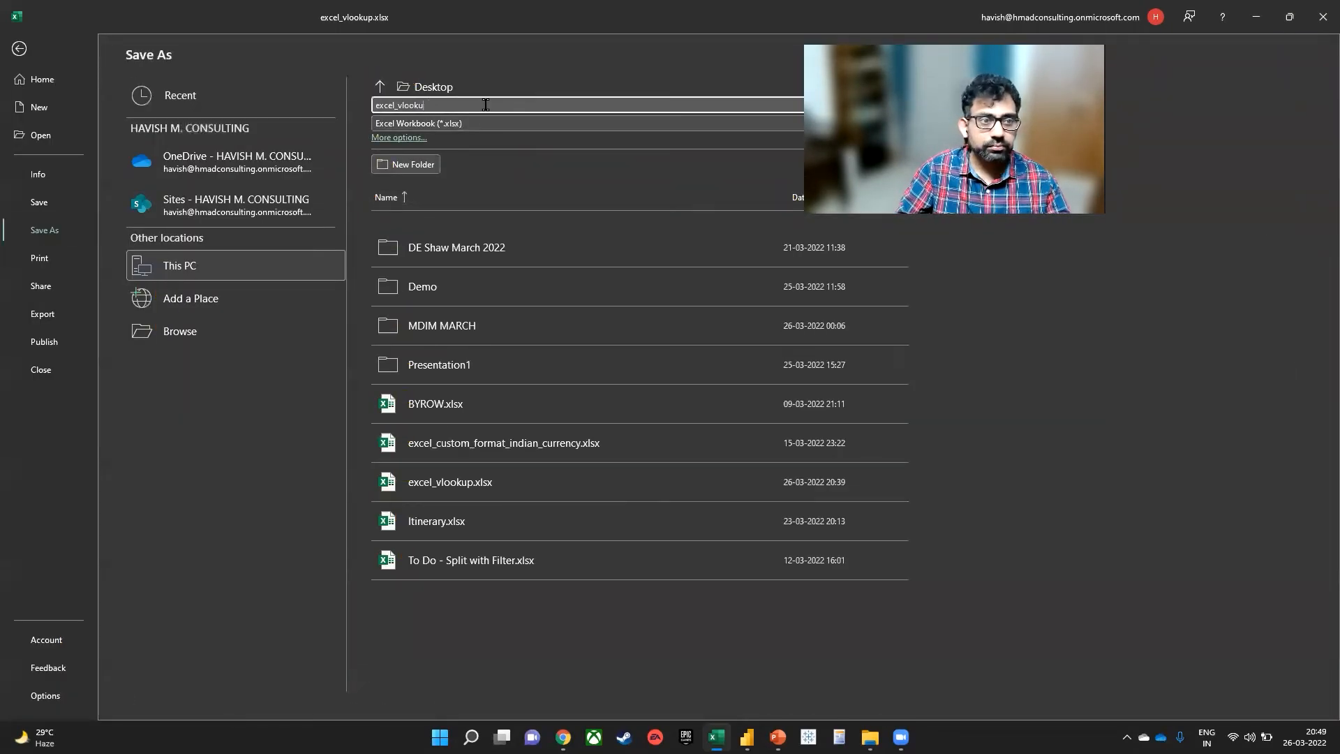
{"action": "key", "text": "BackSpace"}
{"action": "key", "text": "BackSpace"}
{"action": "key", "text": "BackSpace"}
{"action": "key", "text": "BackSpace"}
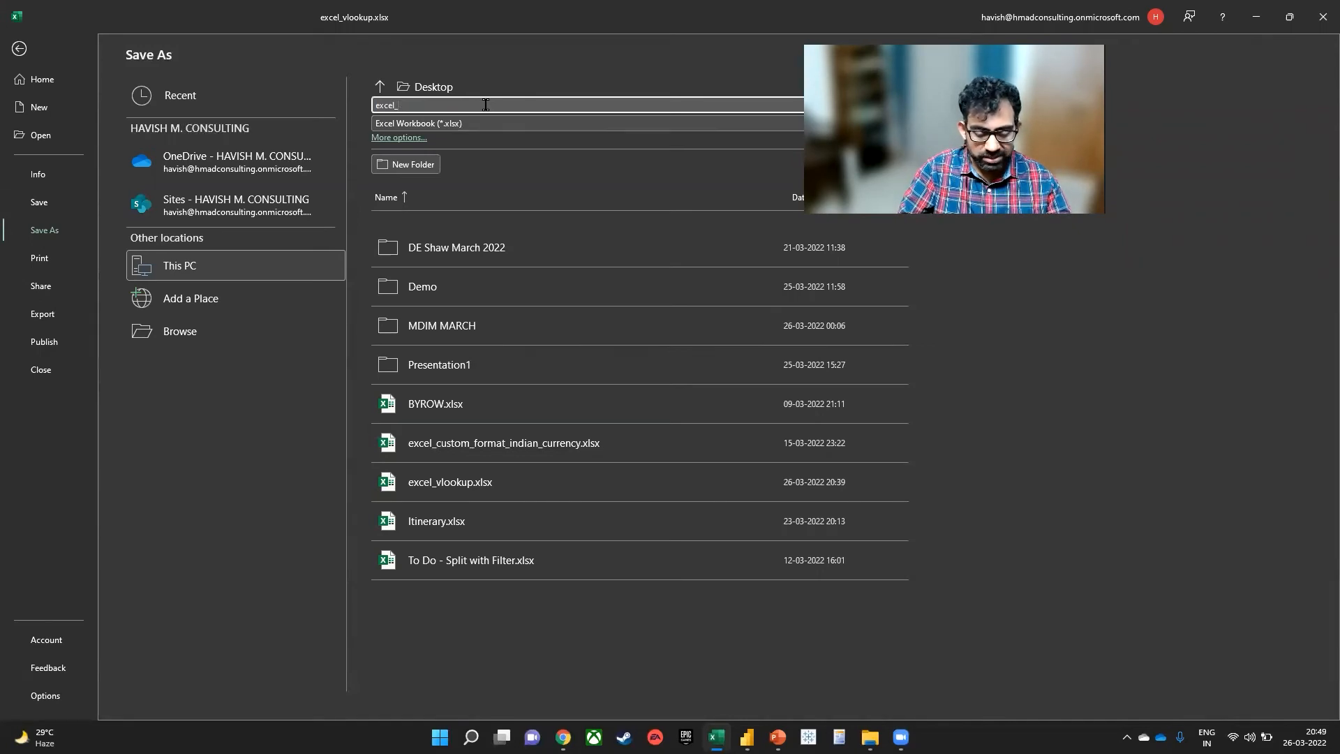
{"action": "type", "text": "power"}
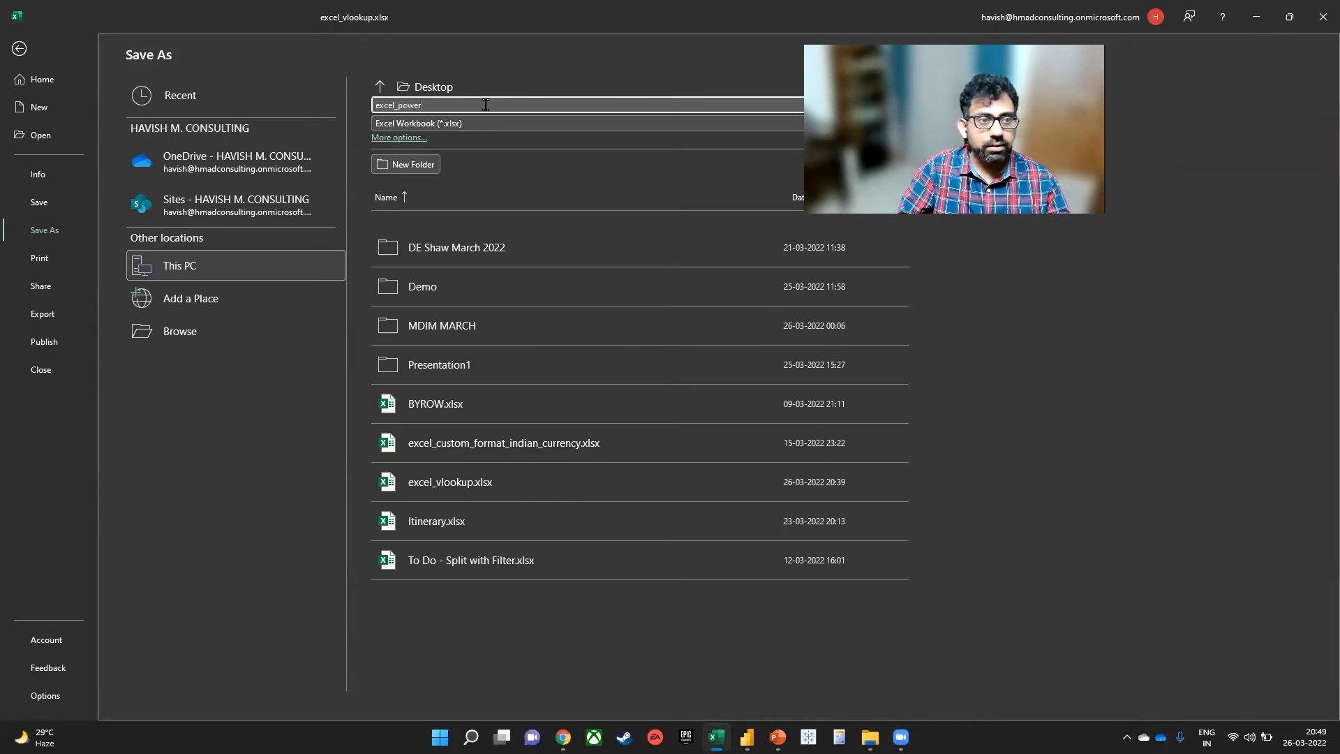
{"action": "type", "text": "_pivot"}
{"action": "key", "text": "Return"}
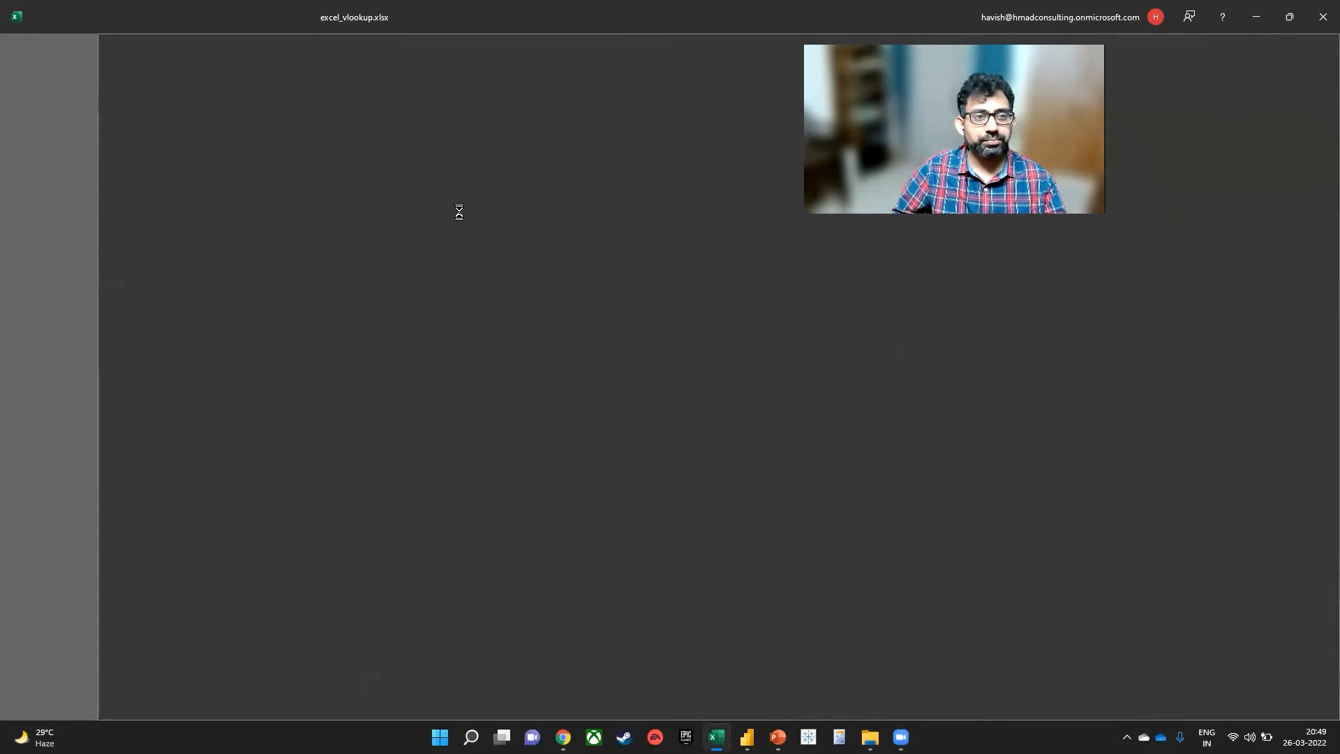
- Clear the contents of columns C to H on the Sales sheet
{"action": "left_click_drag", "start_coordinate": [328, 188], "coordinate": [712, 190]}
{"action": "key", "text": "Delete"}
- Convert the range A1:B6 on the Product ID sheet into a table with headers
{"action": "left_click", "coordinate": [109, 692]}
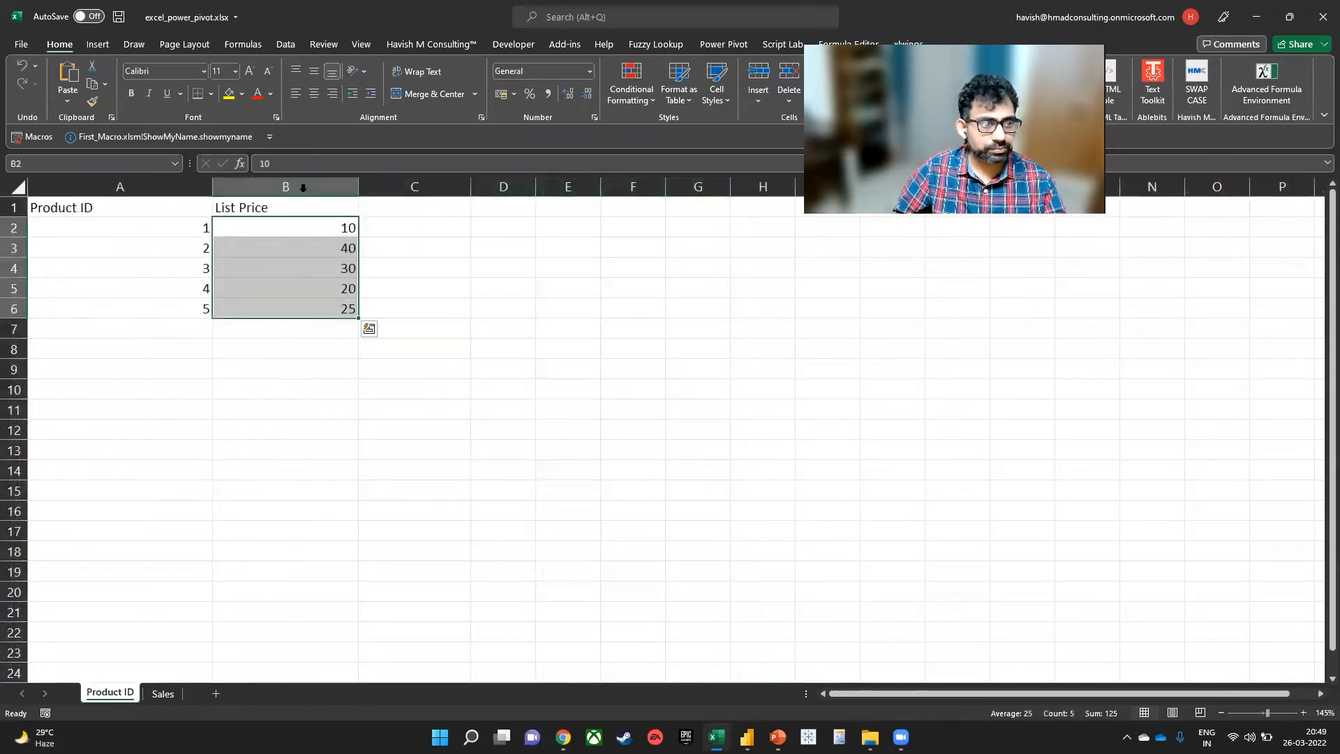
{"action": "left_click", "coordinate": [301, 187]}
{"action": "left_click", "coordinate": [257, 492]}
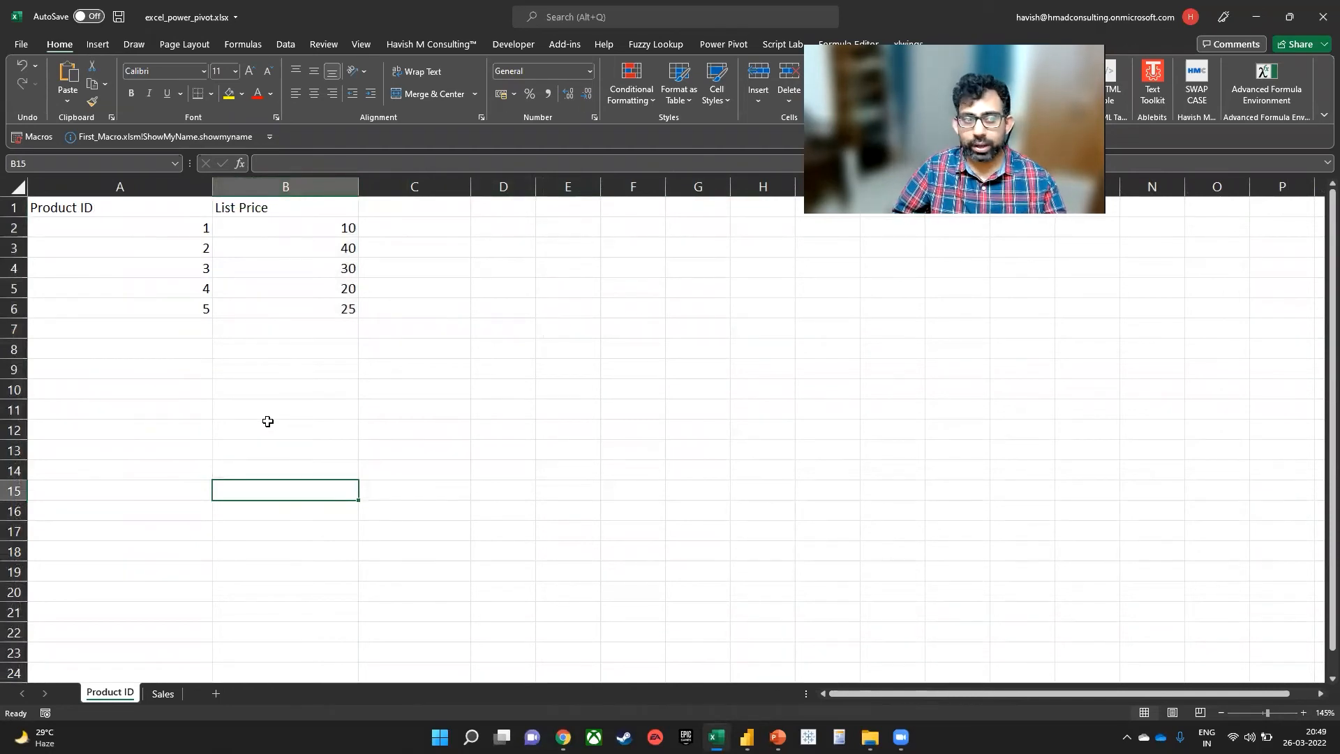
{"action": "left_click_drag", "start_coordinate": [299, 309], "coordinate": [77, 209]}
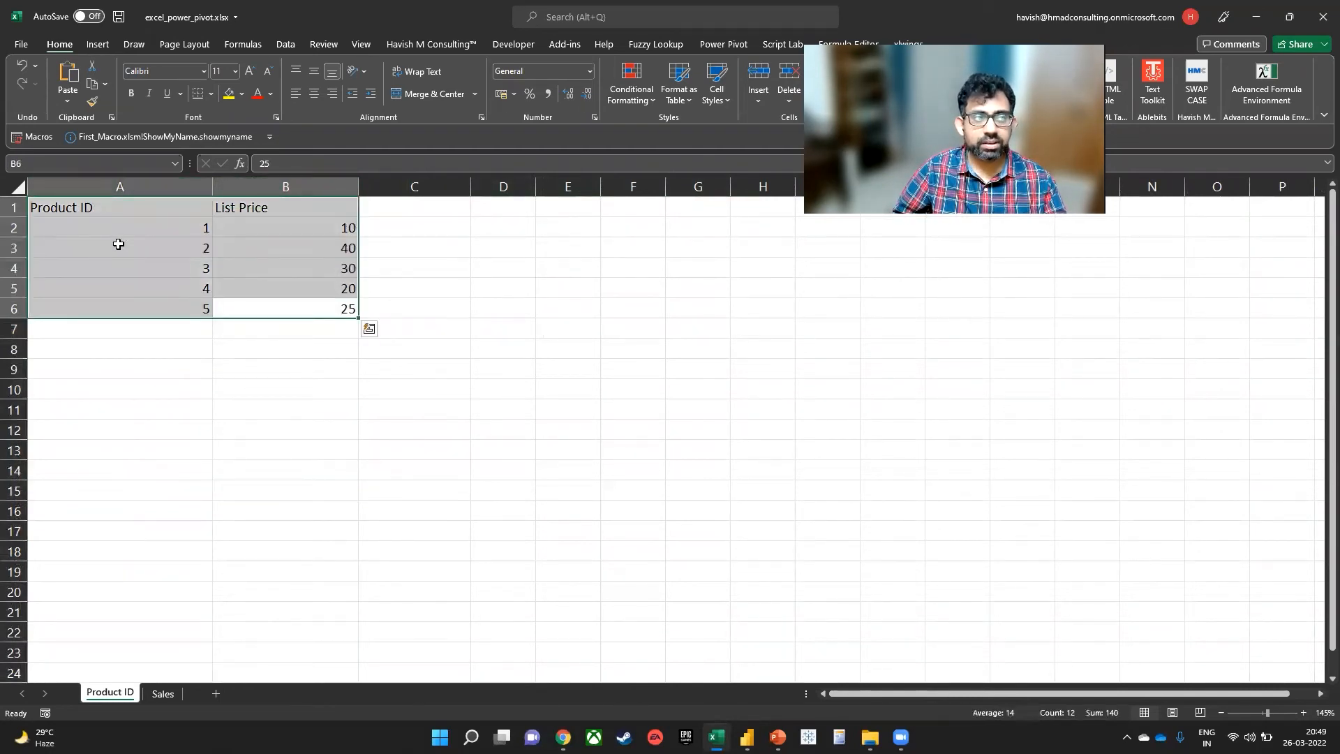
{"action": "left_click", "coordinate": [98, 44]}
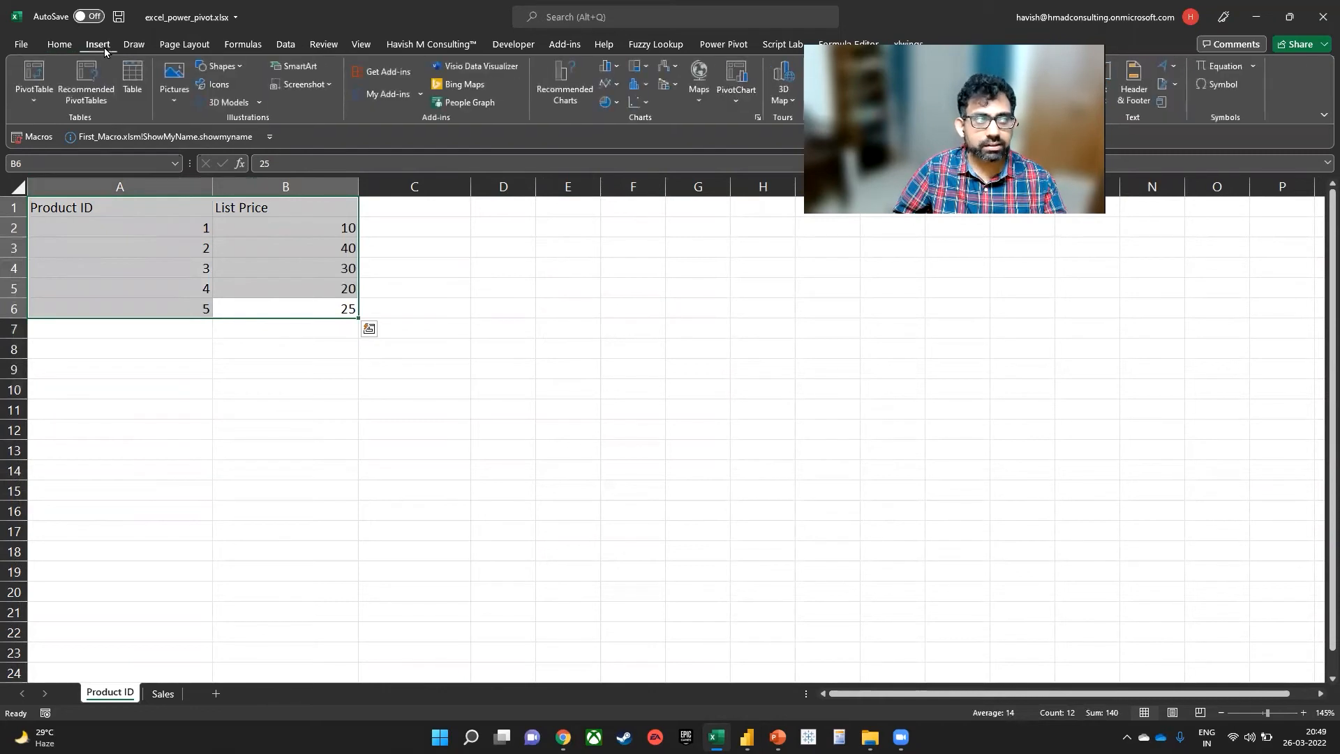
{"action": "left_click", "coordinate": [131, 83]}
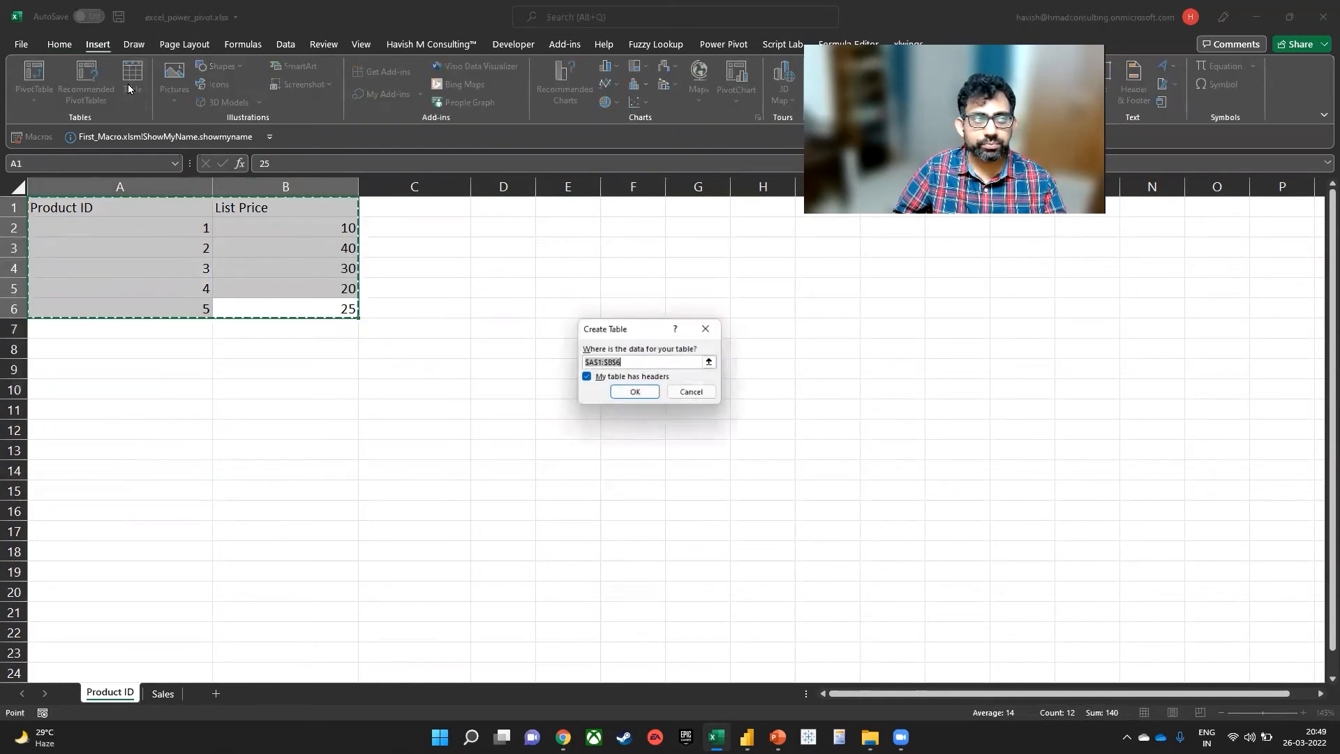
{"action": "left_click", "coordinate": [633, 393]}
- Name the product list table Product_ID
{"action": "left_click", "coordinate": [59, 81]}
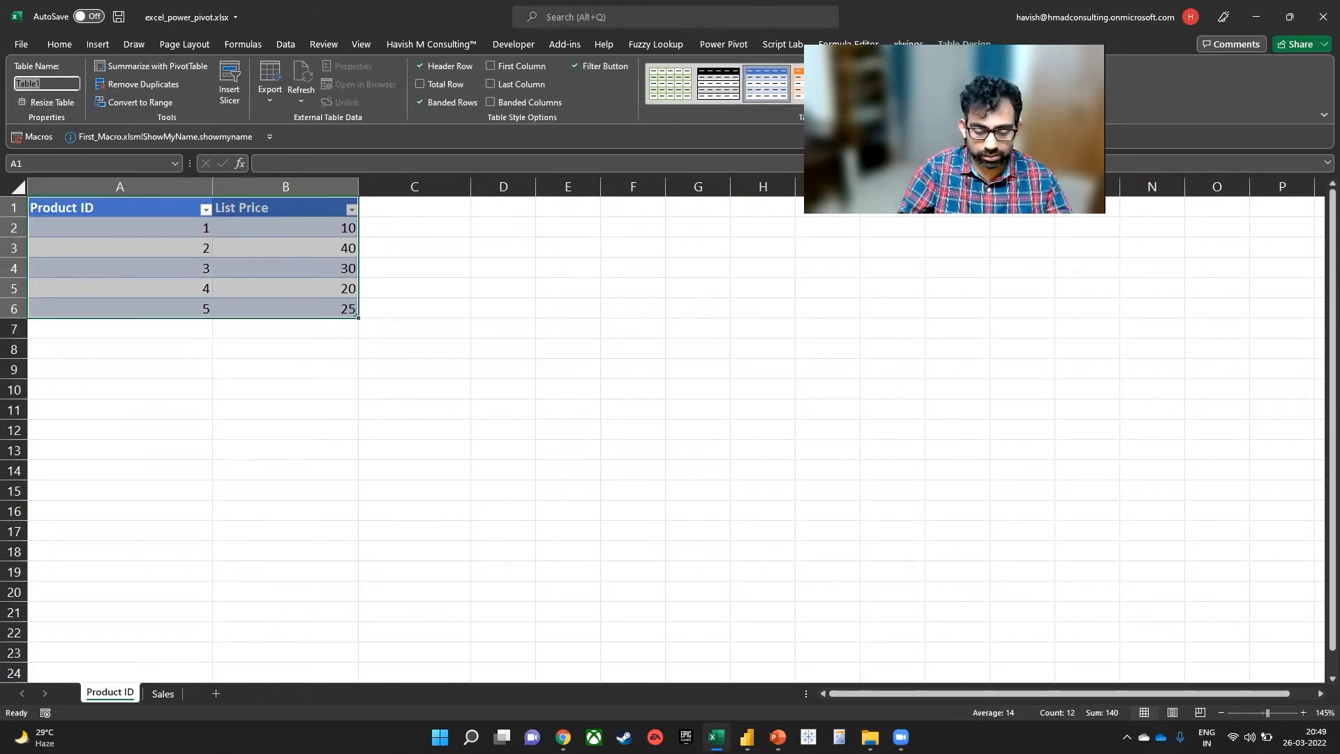
{"action": "type", "text": "Product_"}
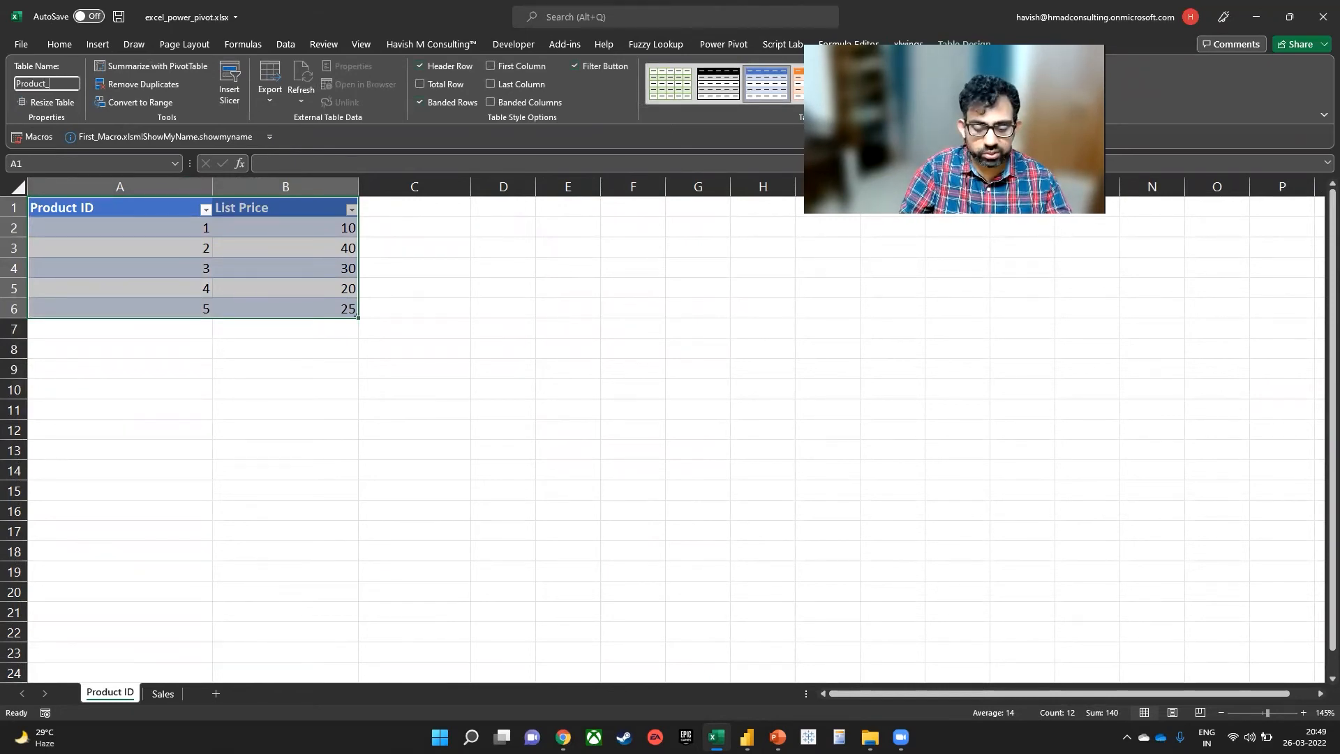
{"action": "type", "text": "ID"}
{"action": "key", "text": "Return"}
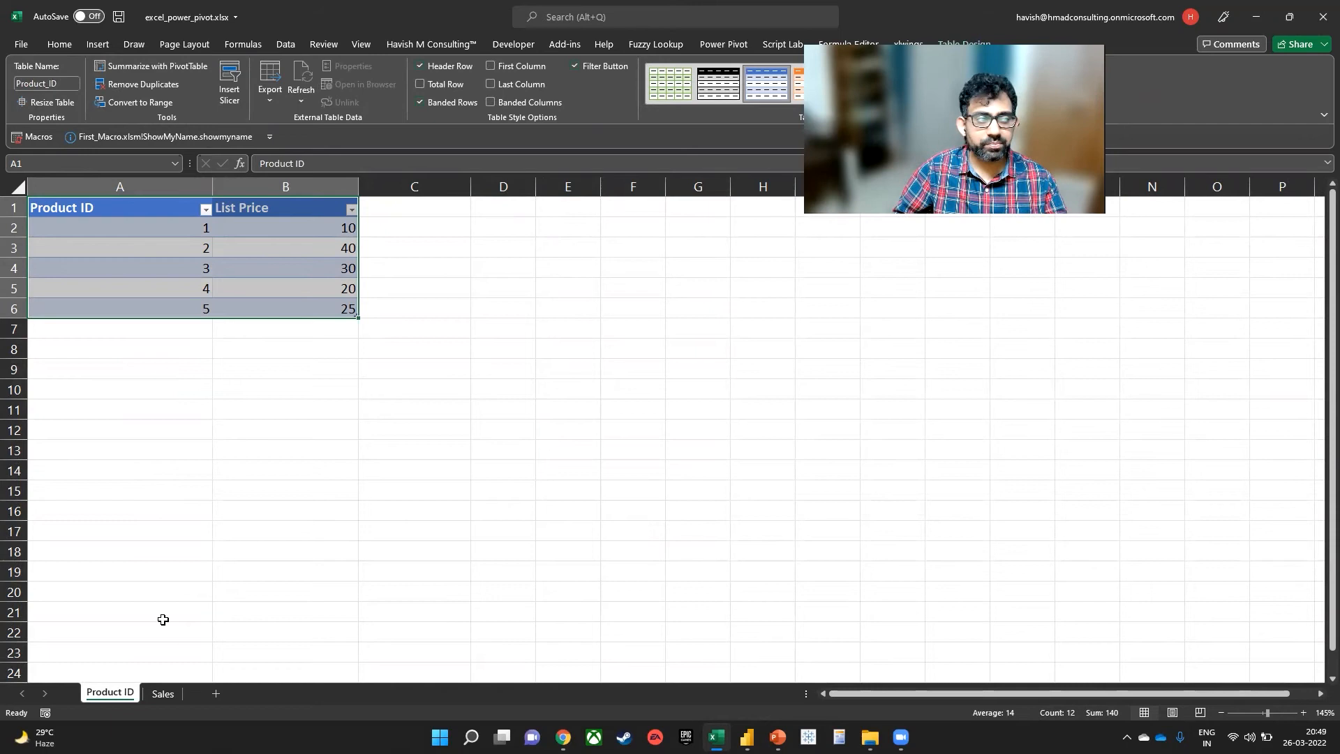
- Convert the Product ID and Qty data on the Sales sheet into a table with headers
{"action": "left_click", "coordinate": [162, 693]}
{"action": "left_click", "coordinate": [129, 271]}
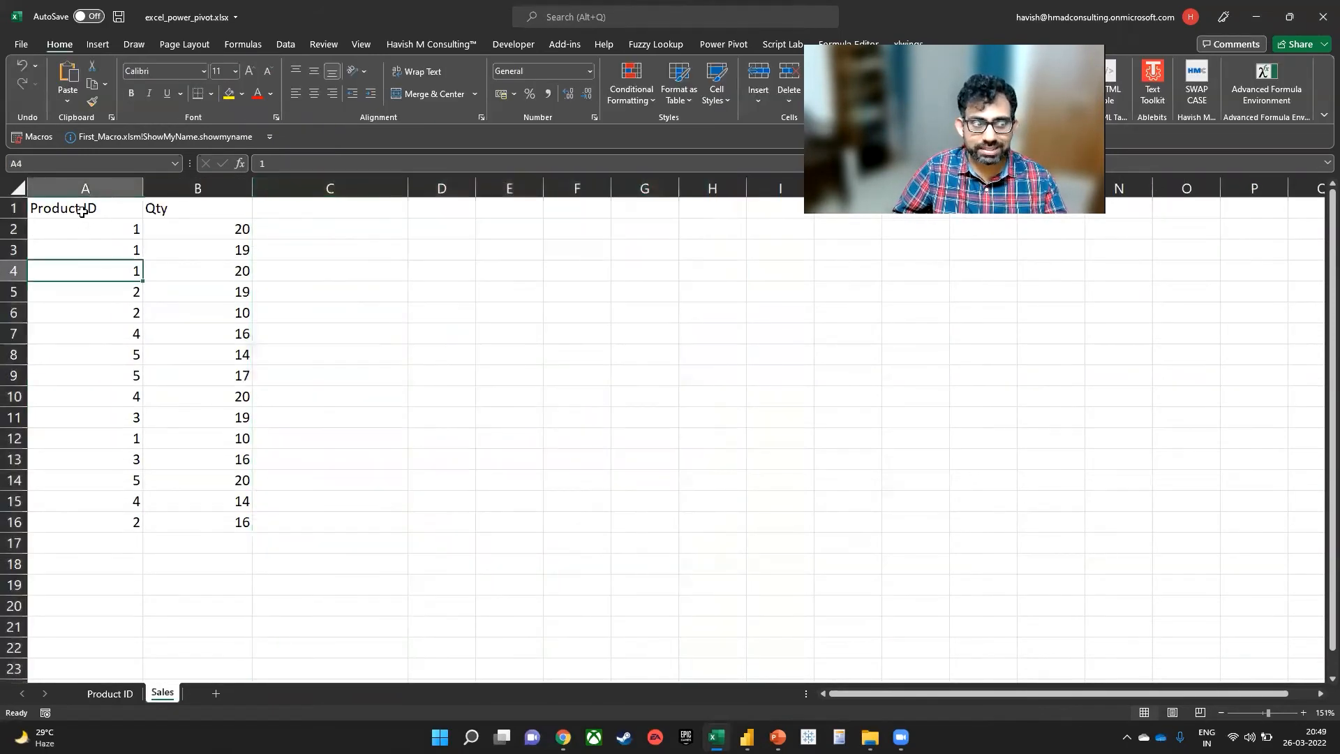
{"action": "left_click", "coordinate": [98, 44]}
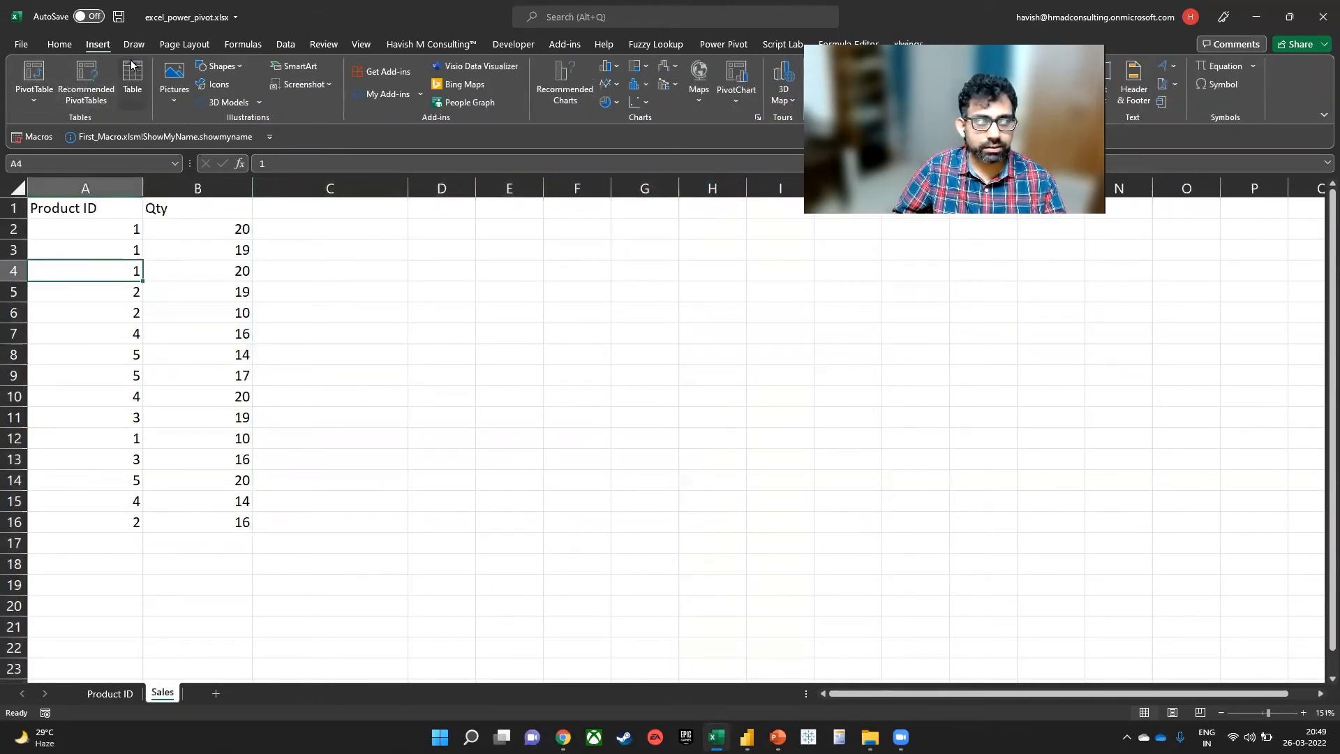
{"action": "key", "text": "ctrl+t"}
{"action": "left_click", "coordinate": [636, 394]}
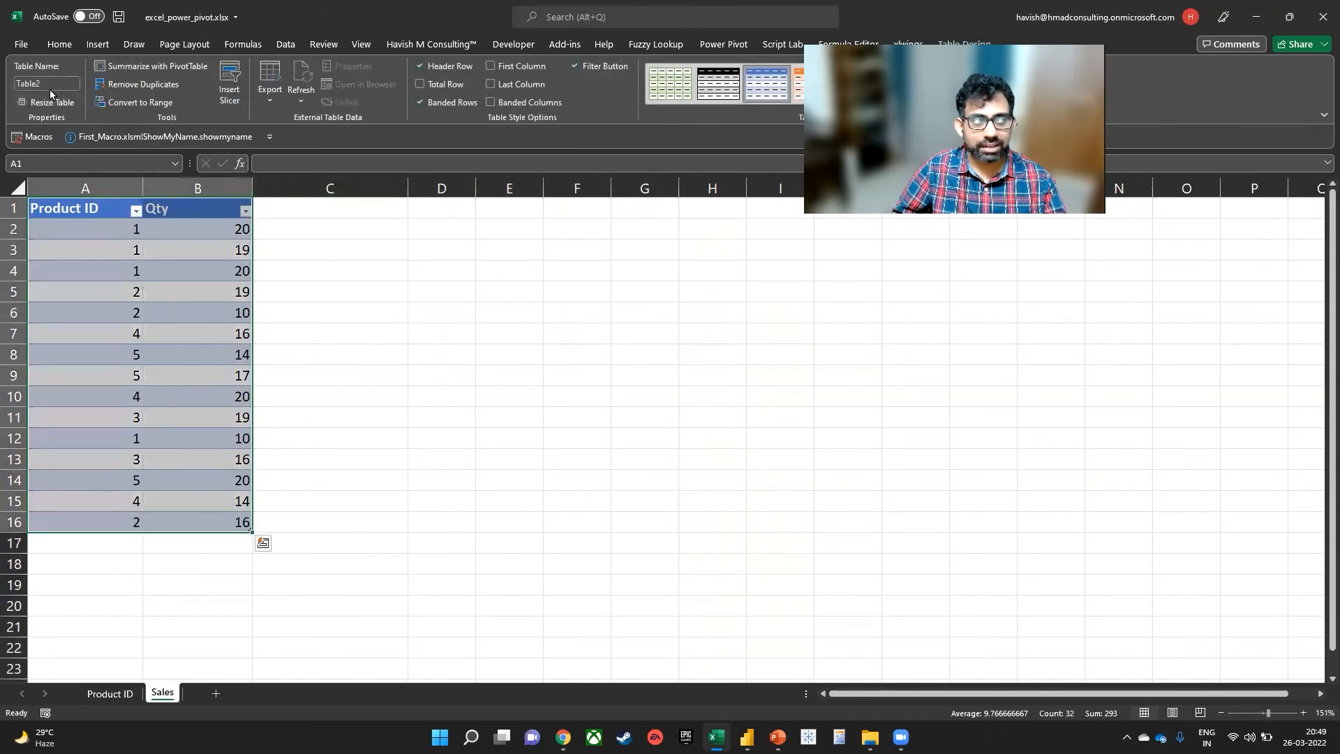
- Name the table on the Sales sheet Sales
{"action": "left_click", "coordinate": [50, 85]}
{"action": "type", "text": "Sales"}
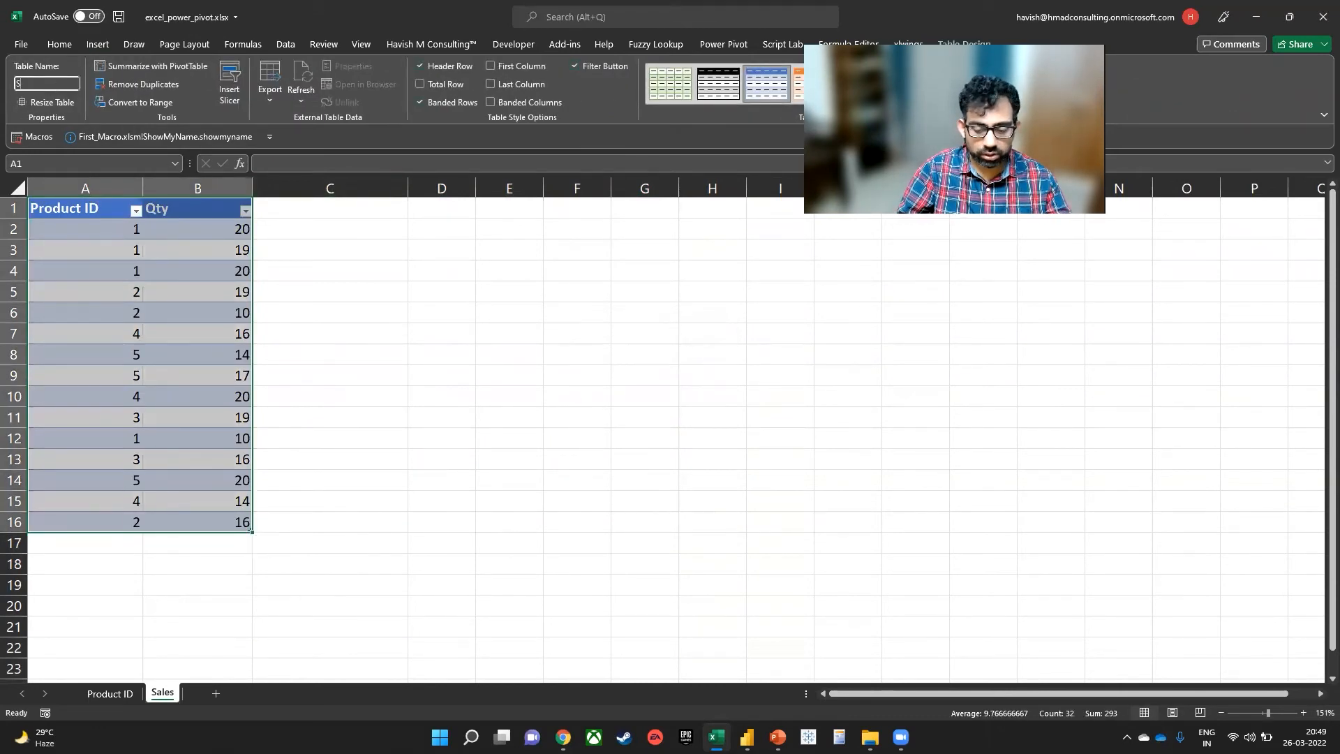
{"action": "key", "text": "Return"}
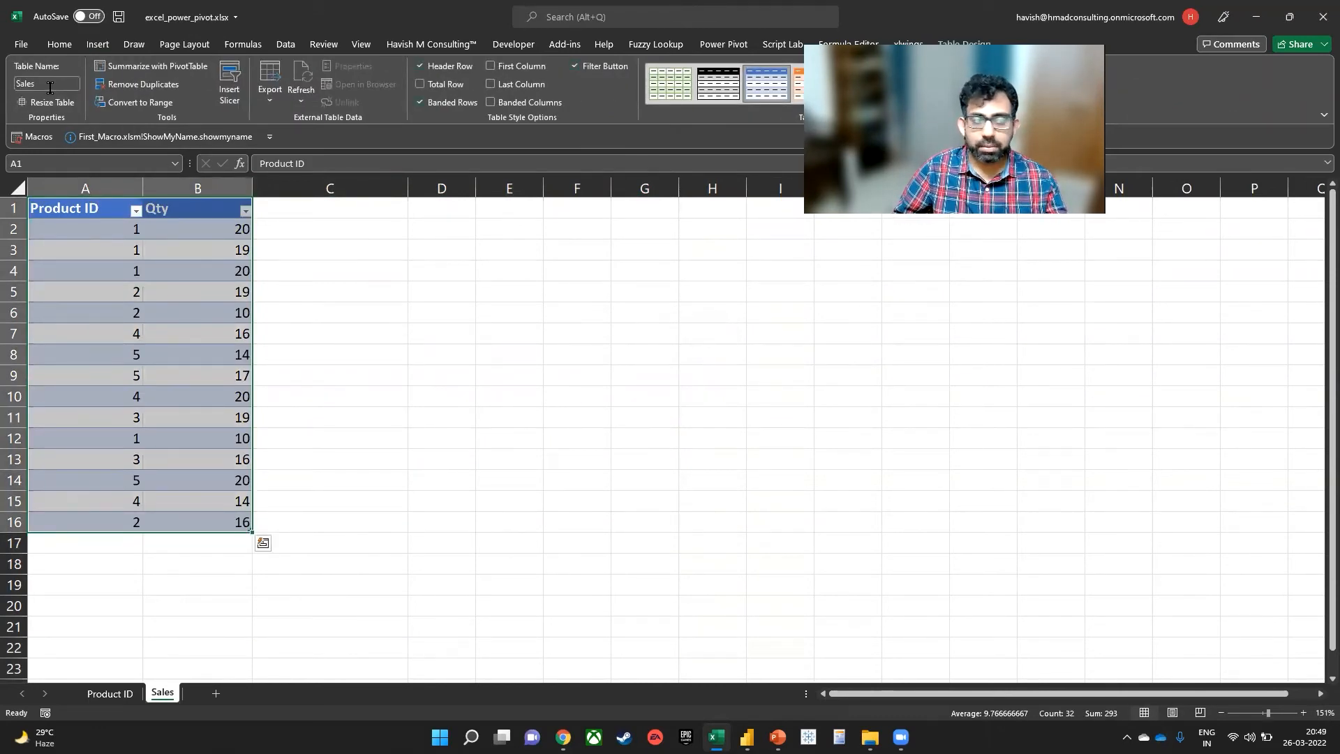
{"action": "left_click", "coordinate": [186, 394]}
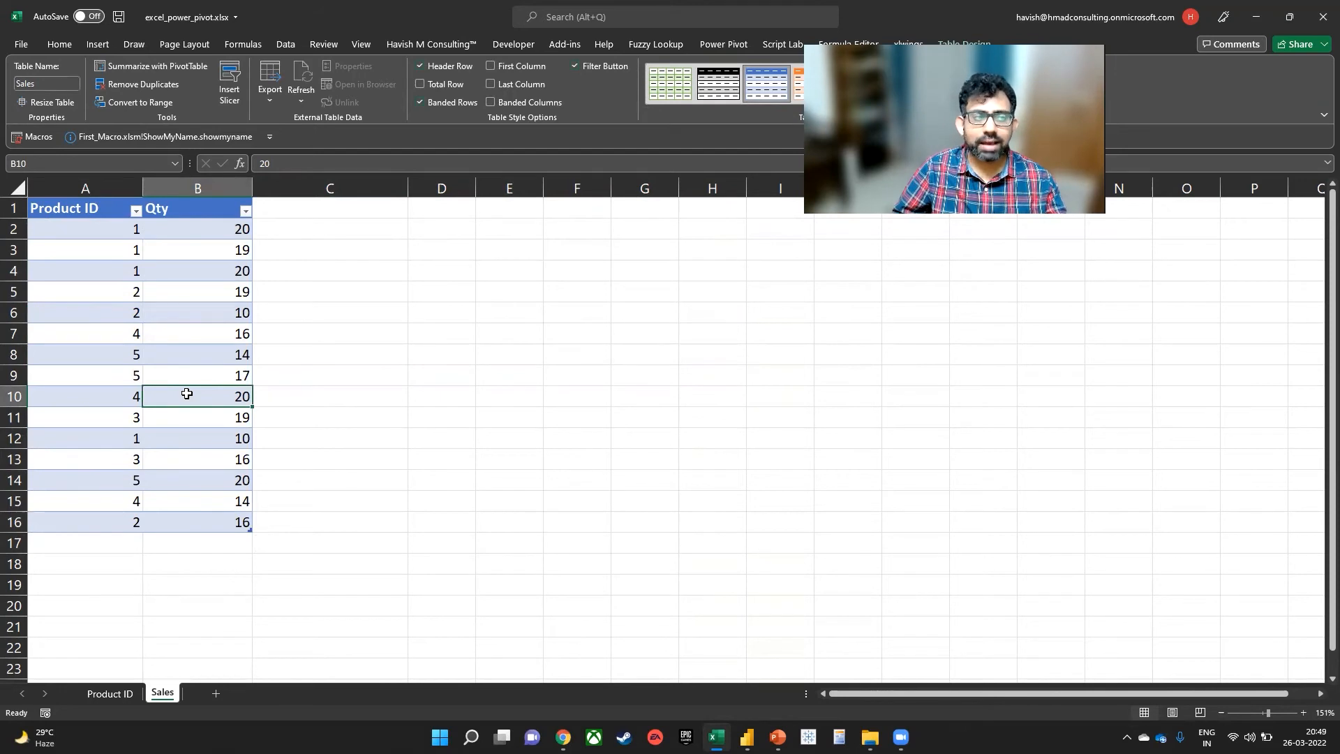
- Insert a PivotTable from the Sales table on a new worksheet, adding the data to the Data Model, and list all tables in its fields
{"action": "left_click", "coordinate": [97, 44]}
{"action": "left_click", "coordinate": [33, 99]}
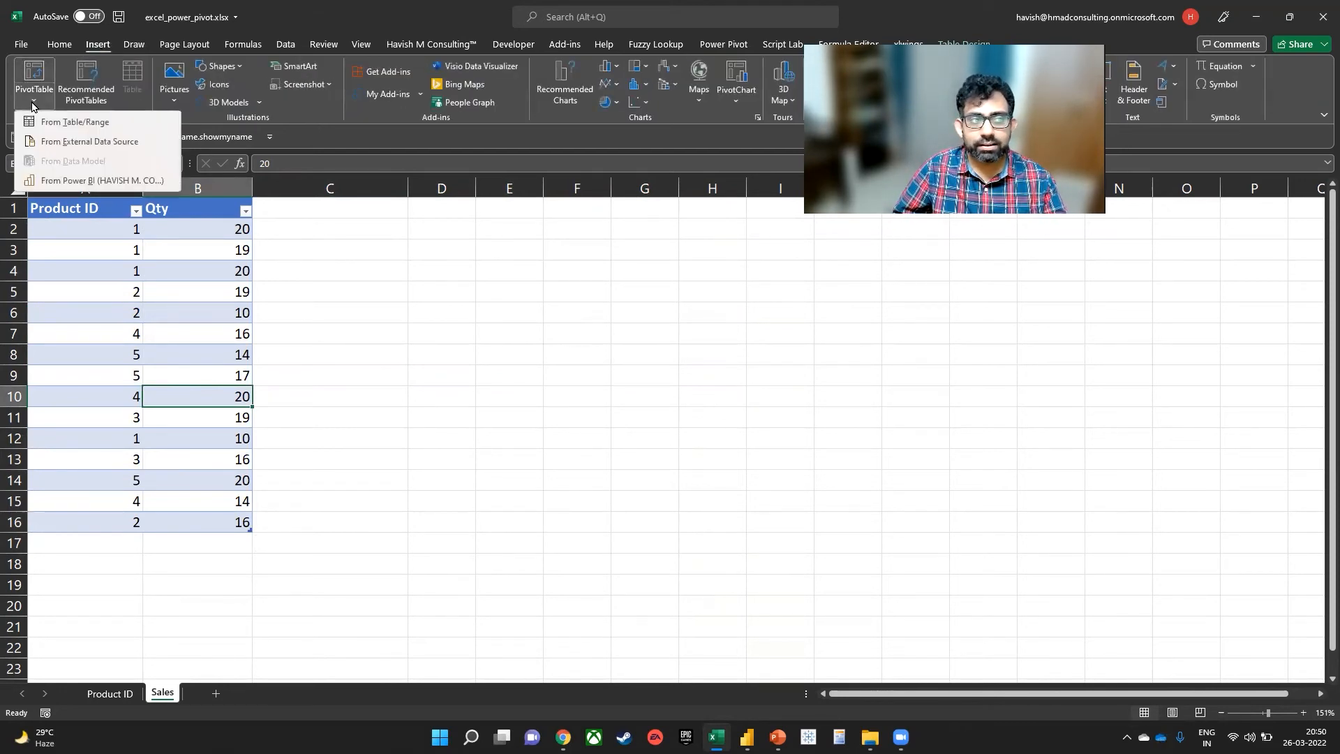
{"action": "left_click", "coordinate": [59, 123]}
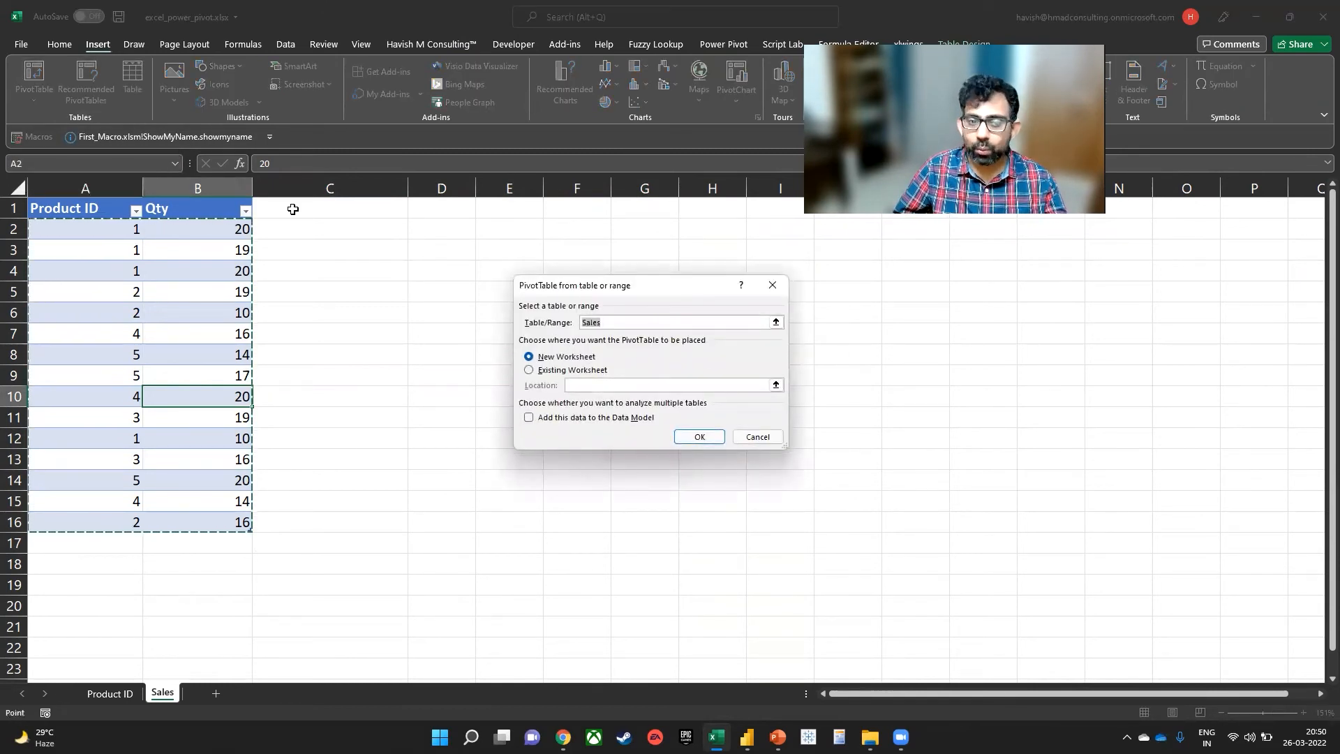
{"action": "left_click", "coordinate": [529, 419]}
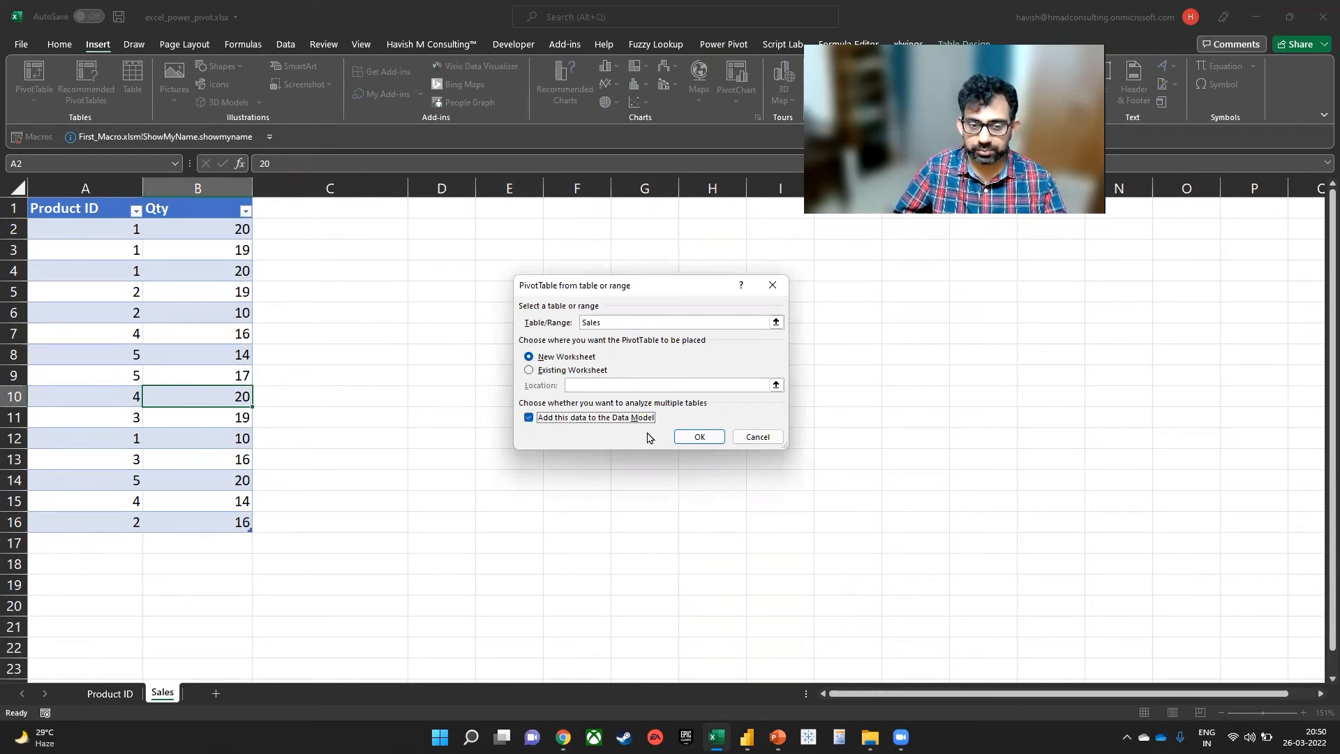
{"action": "left_click", "coordinate": [680, 440]}
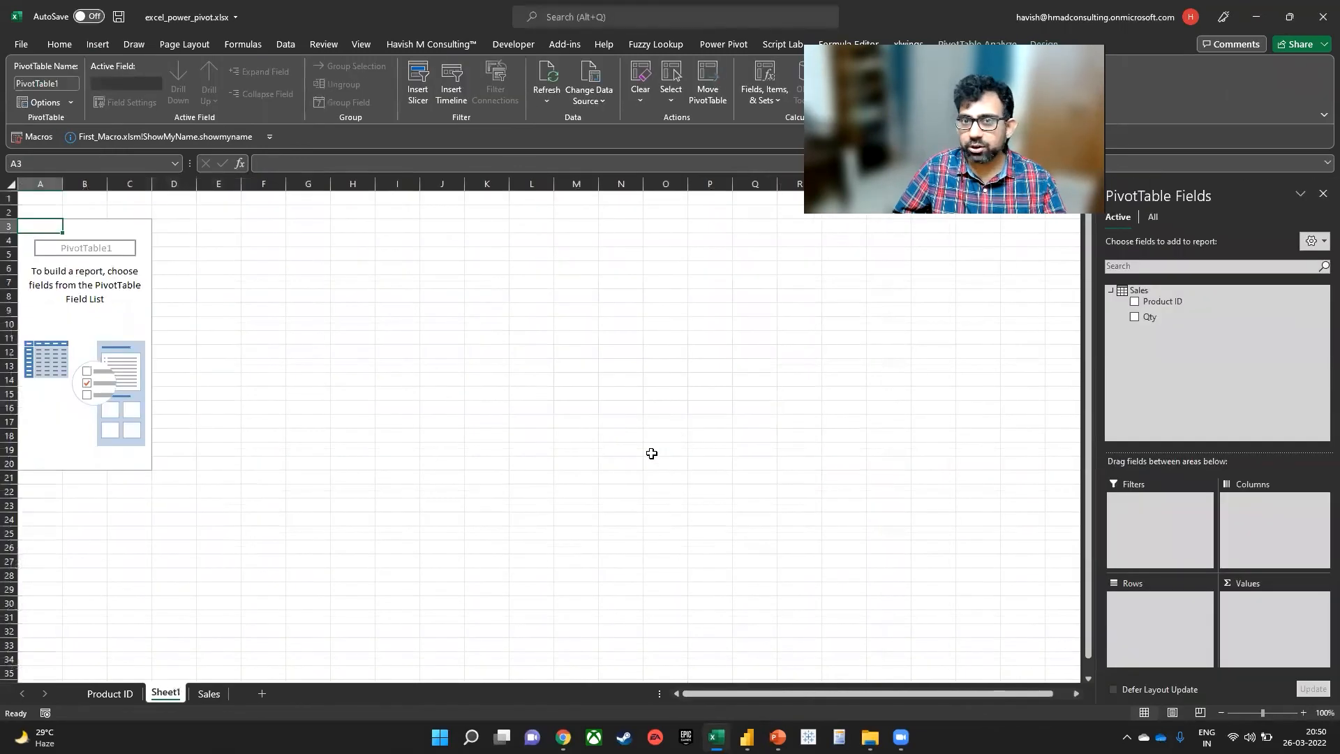
{"action": "left_click", "coordinate": [1152, 217]}
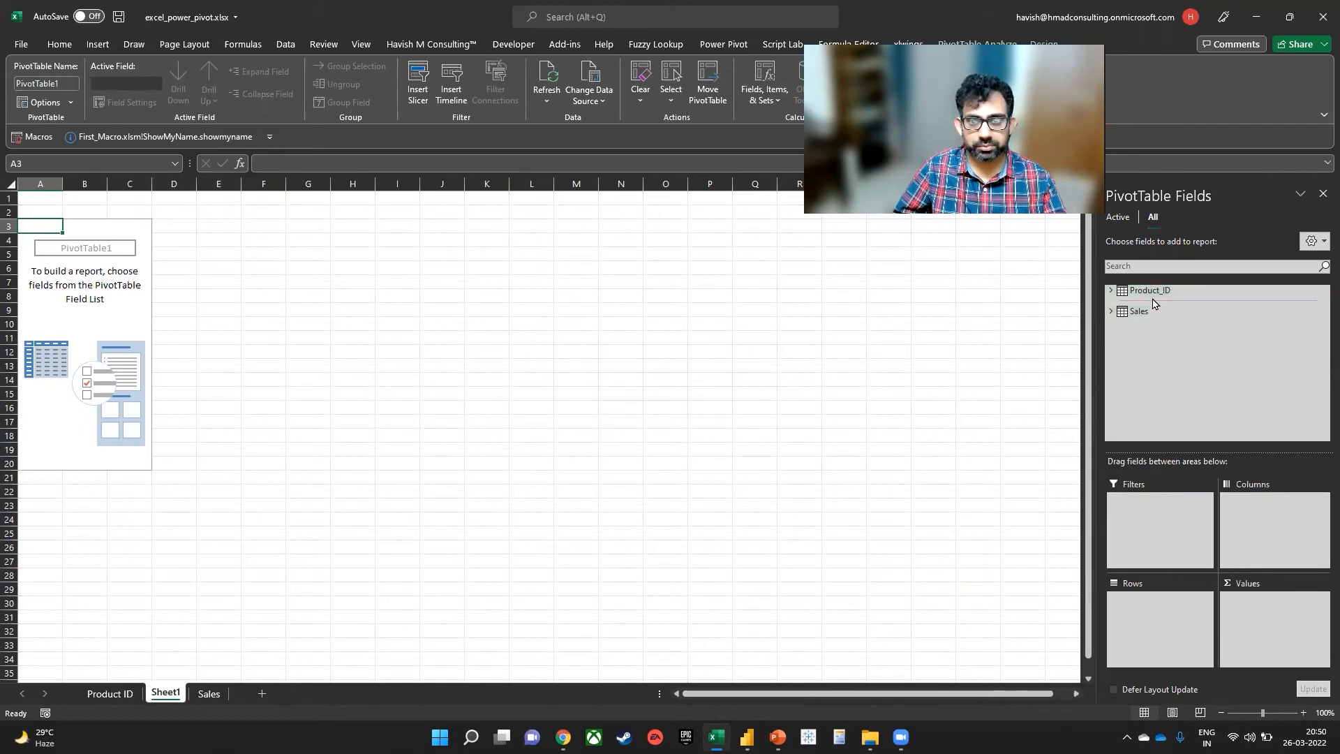
{"action": "left_click", "coordinate": [1150, 291]}
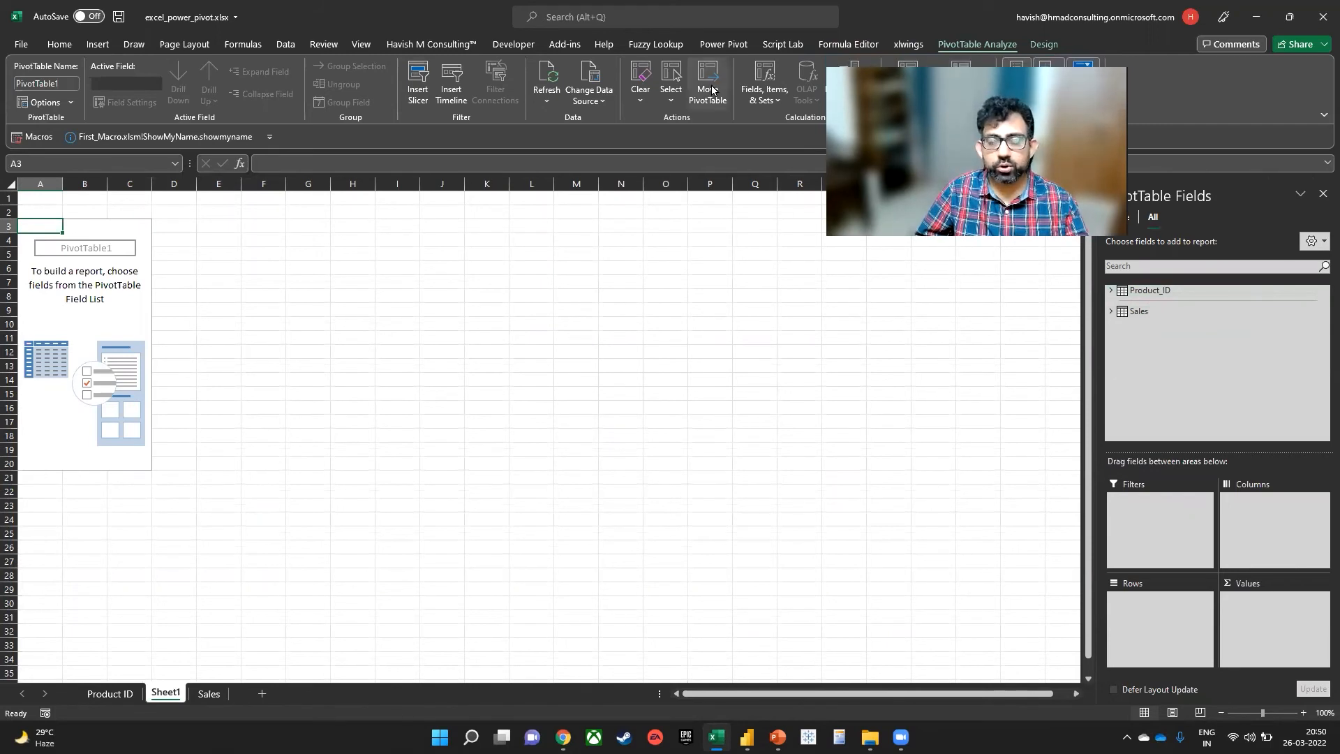
- Open the workbook's data model in Power Pivot and view its tables in diagram view
{"action": "left_click", "coordinate": [707, 46]}
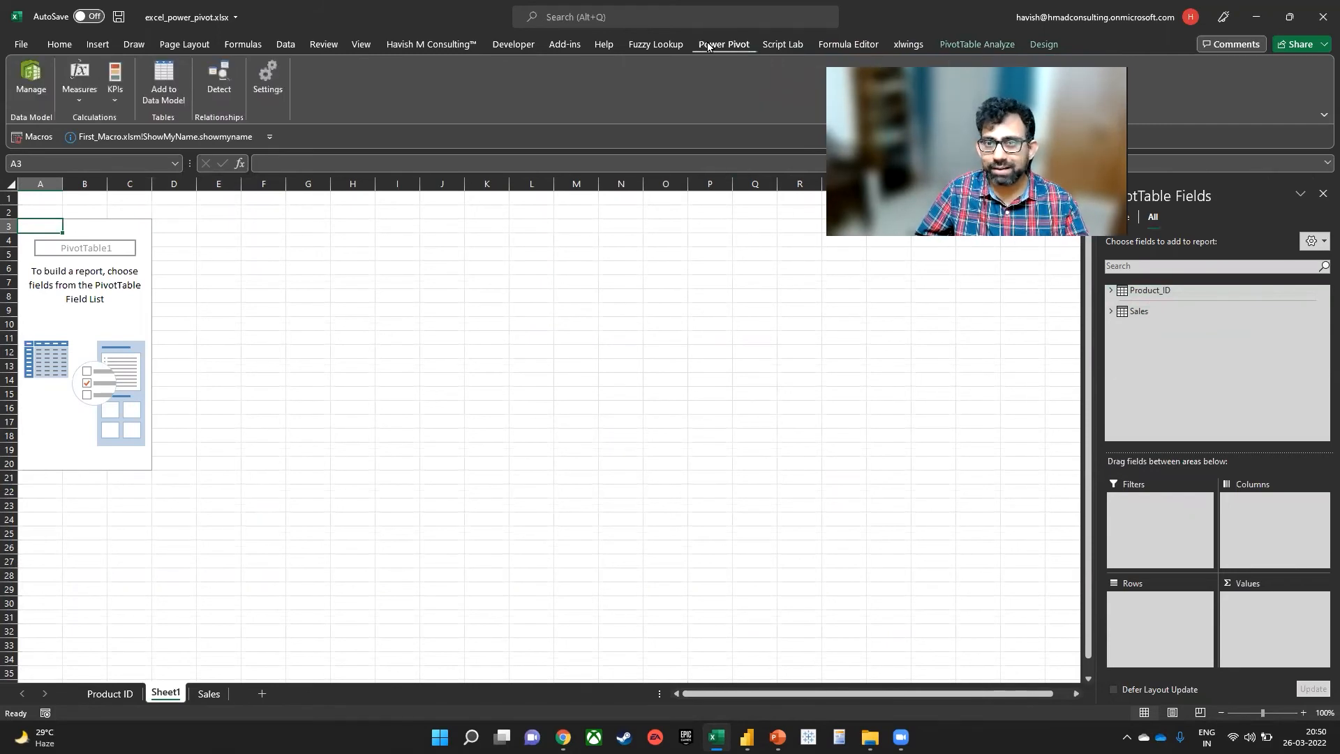
{"action": "left_click", "coordinate": [20, 91]}
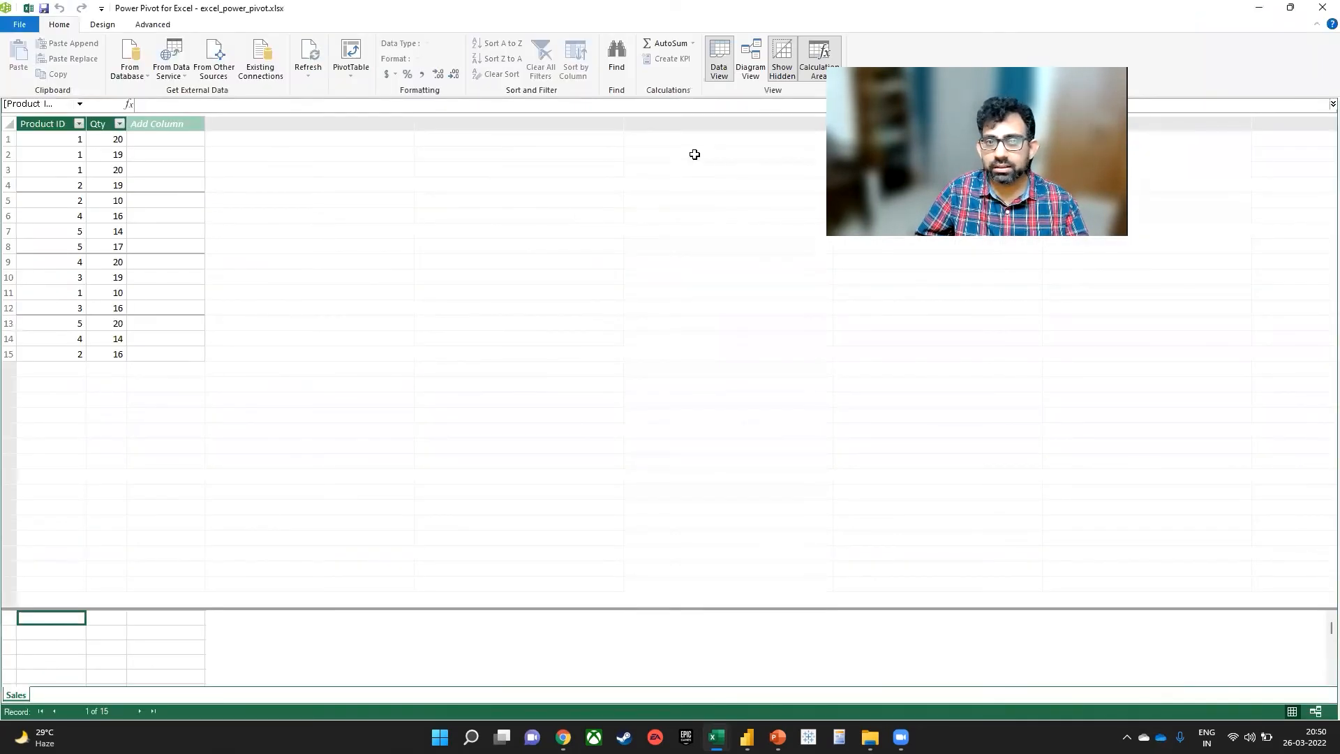
{"action": "left_click", "coordinate": [752, 72]}
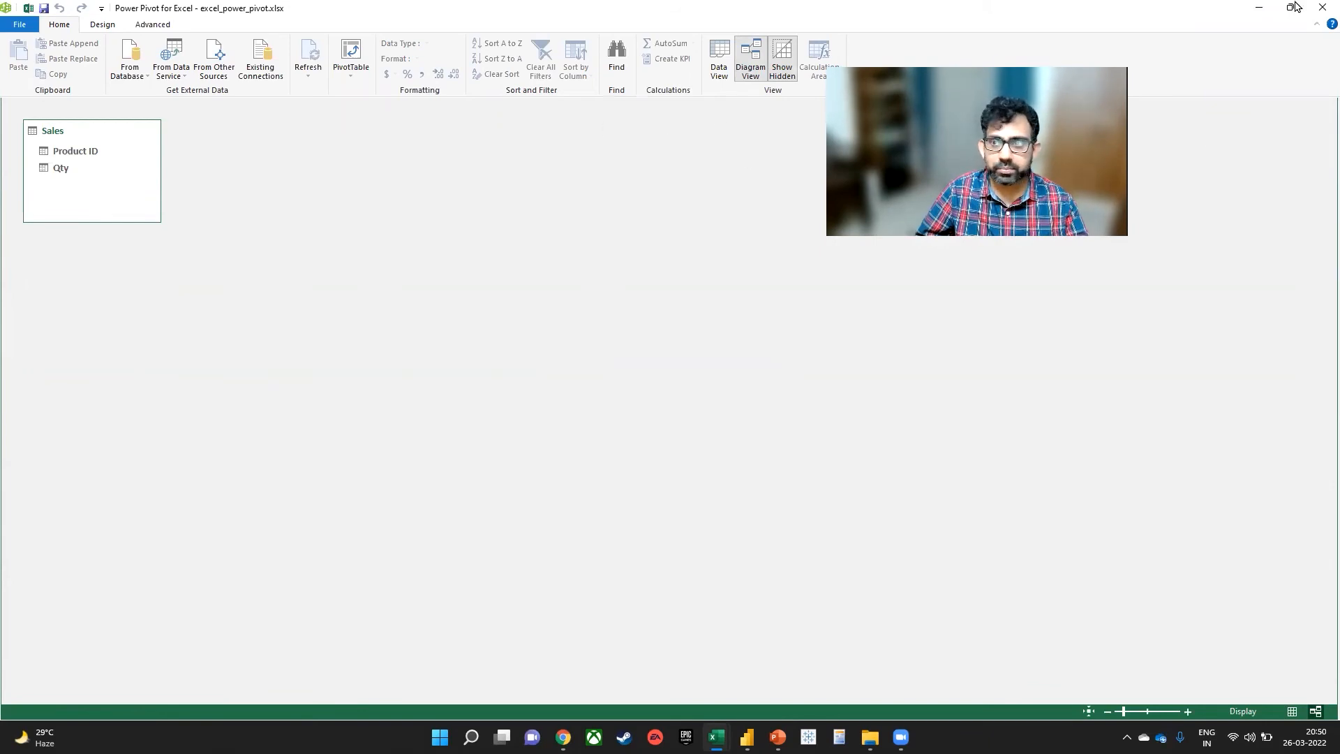
- Add the product table with Product ID and List Price on the Product ID sheet to the data model
{"action": "left_click", "coordinate": [1321, 8]}
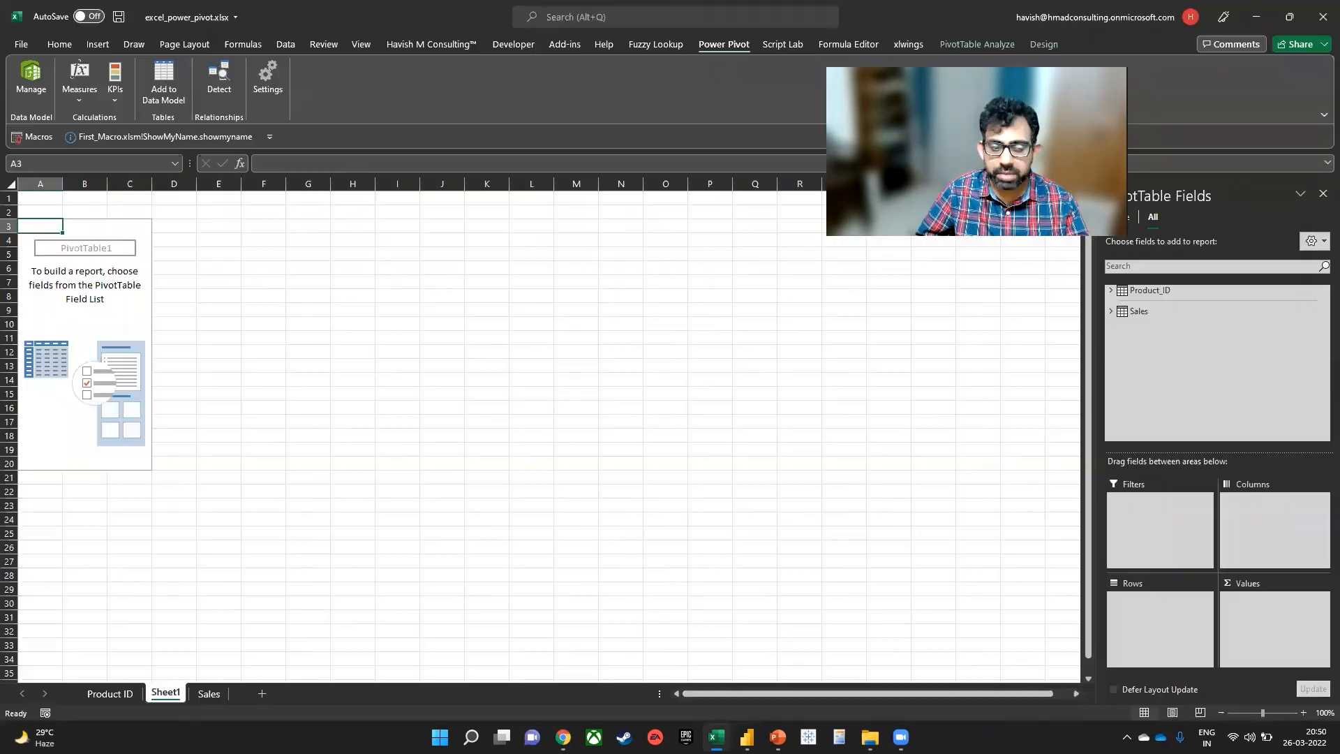
{"action": "left_click", "coordinate": [112, 694]}
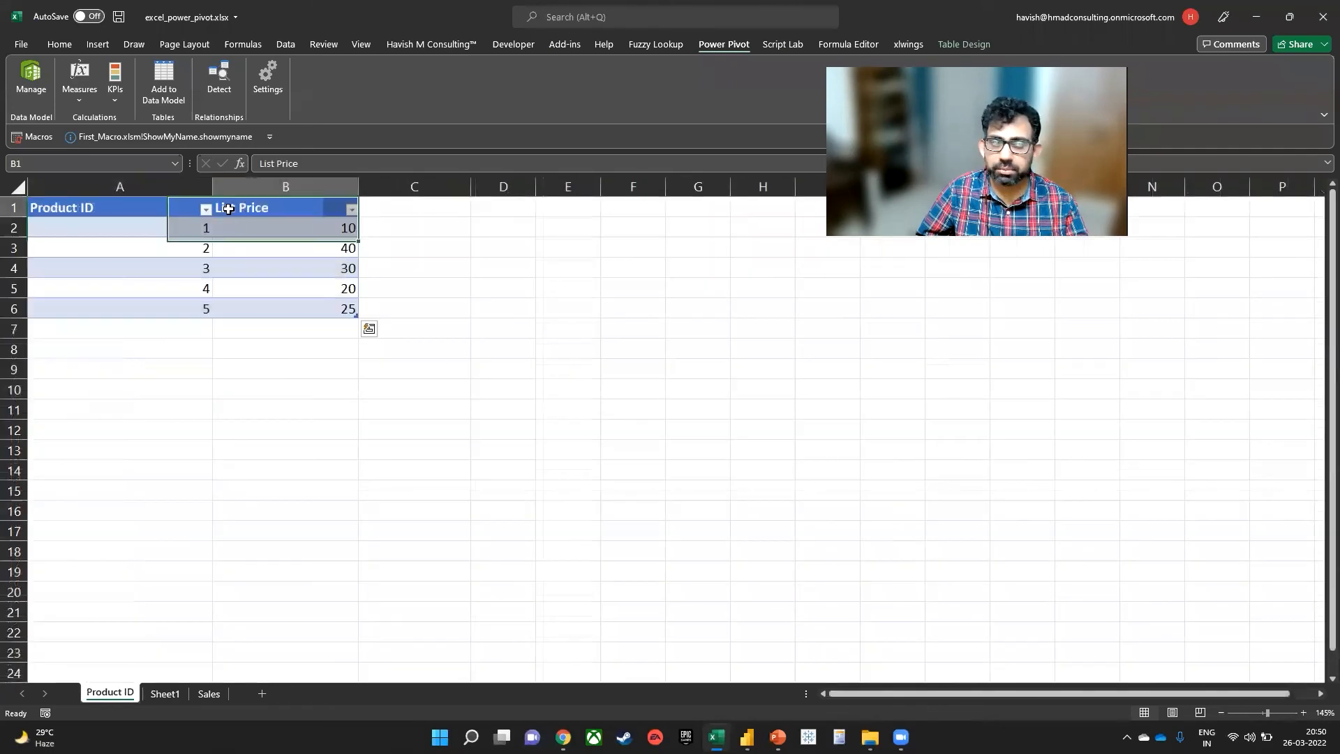
{"action": "left_click", "coordinate": [167, 94]}
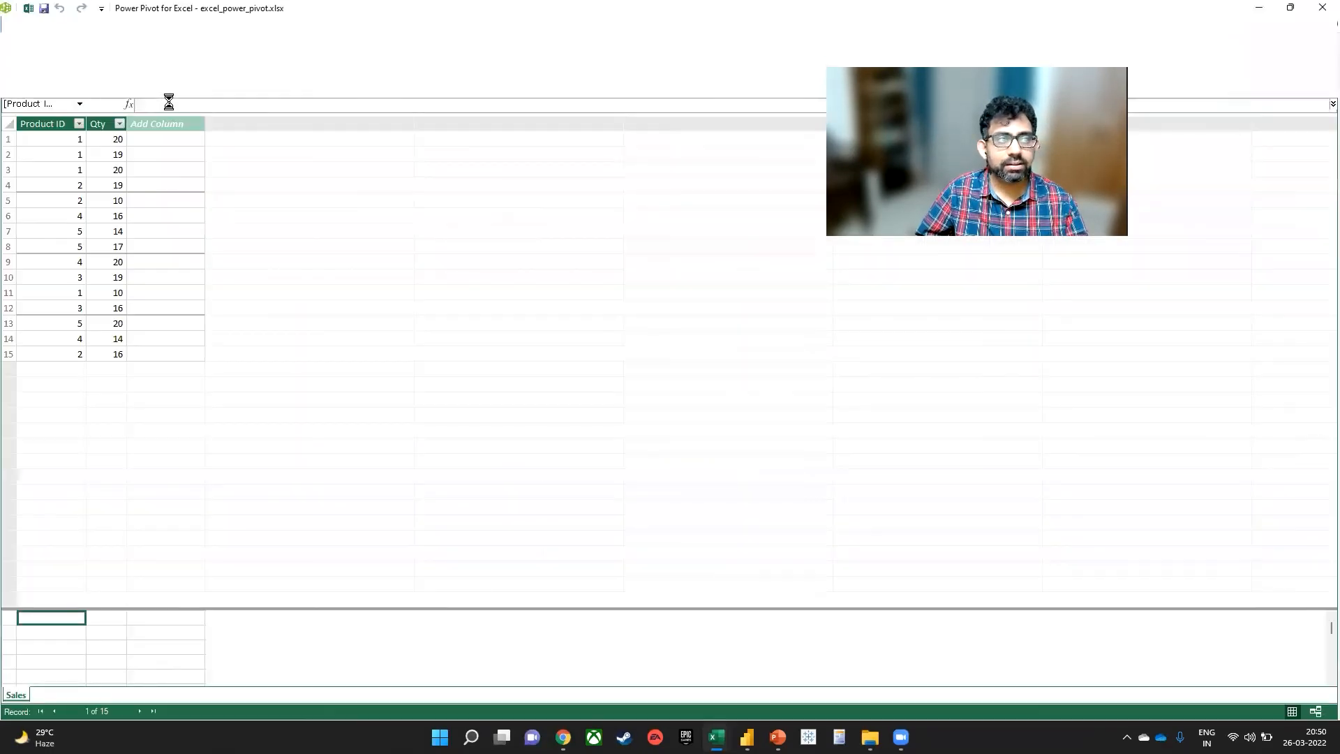
- In the data model's diagram view, relate Product ID in the Sales table to Product ID in the Product_ID table
{"action": "left_click", "coordinate": [754, 62]}
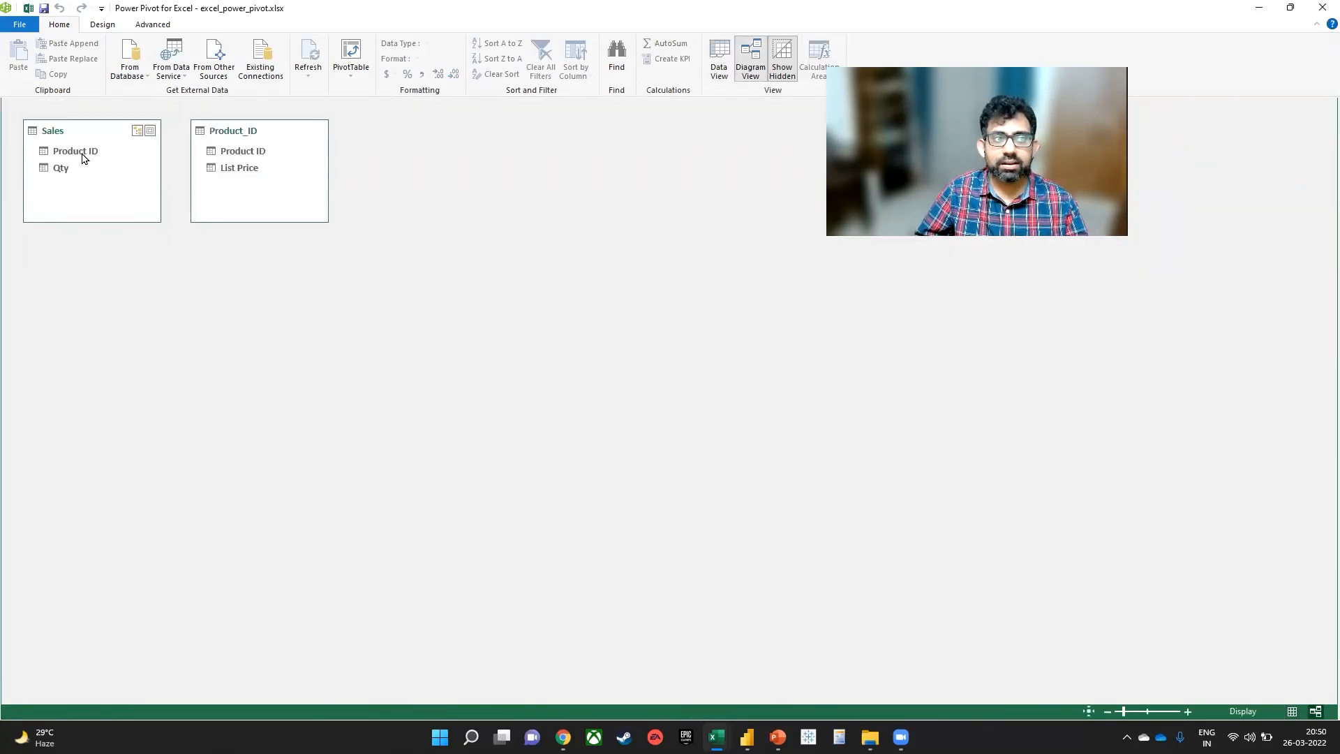
{"action": "left_click_drag", "start_coordinate": [82, 158], "coordinate": [420, 218]}
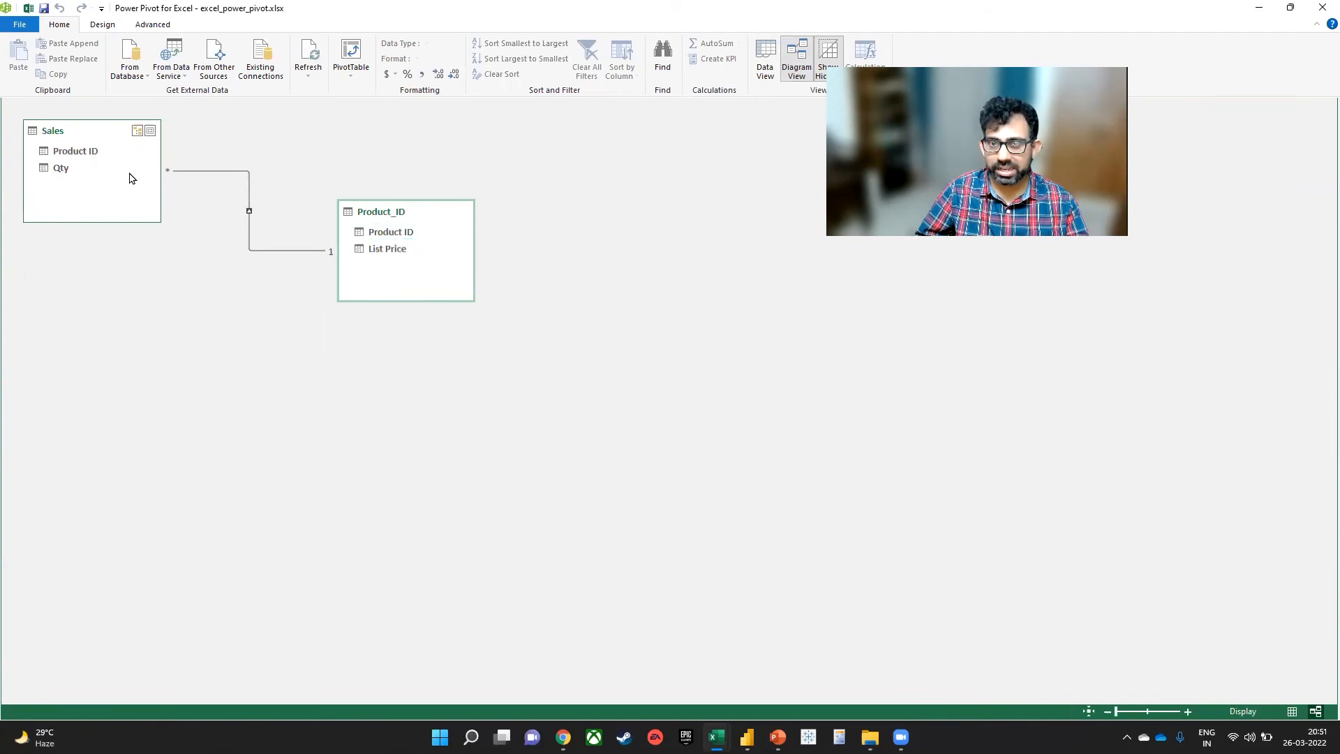
{"action": "left_click", "coordinate": [1315, 9]}
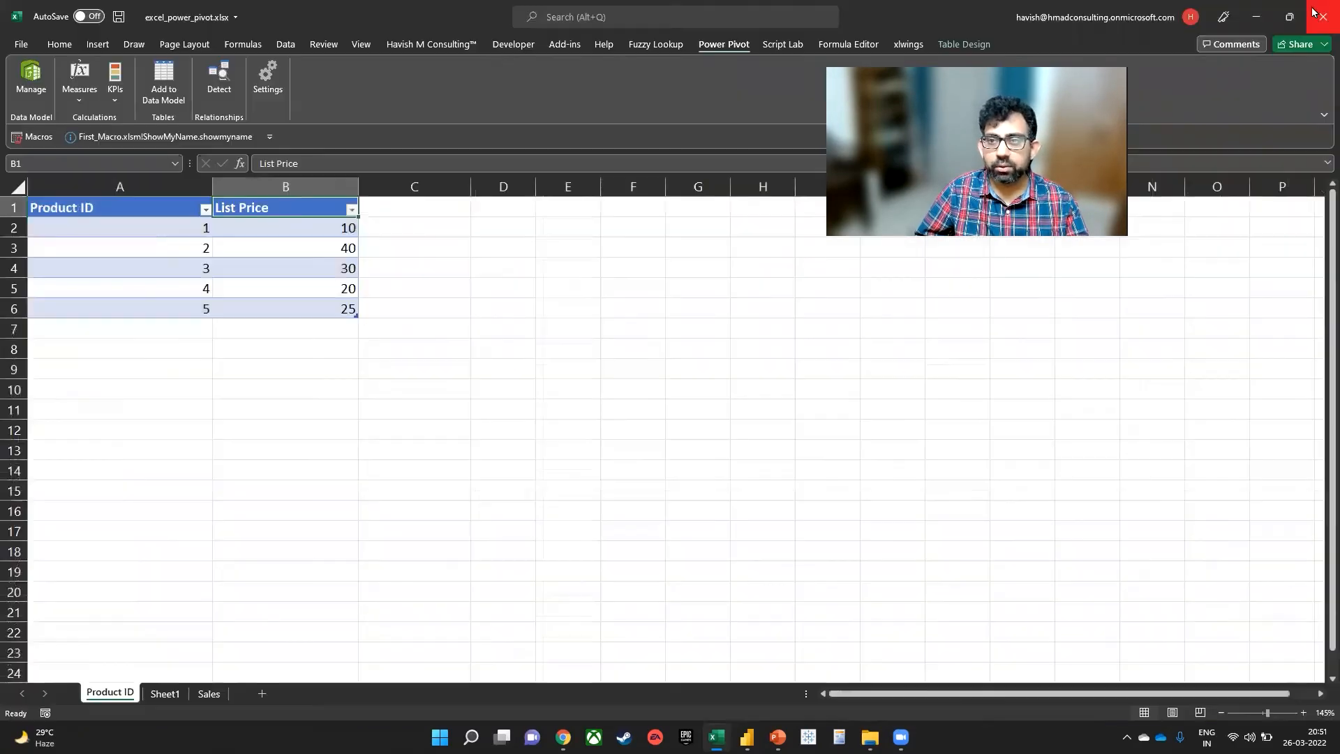
- On Sheet1, build the PivotTable with Product ID from Product_ID as rows and Qty and List Price as summed values
{"action": "left_click", "coordinate": [165, 693]}
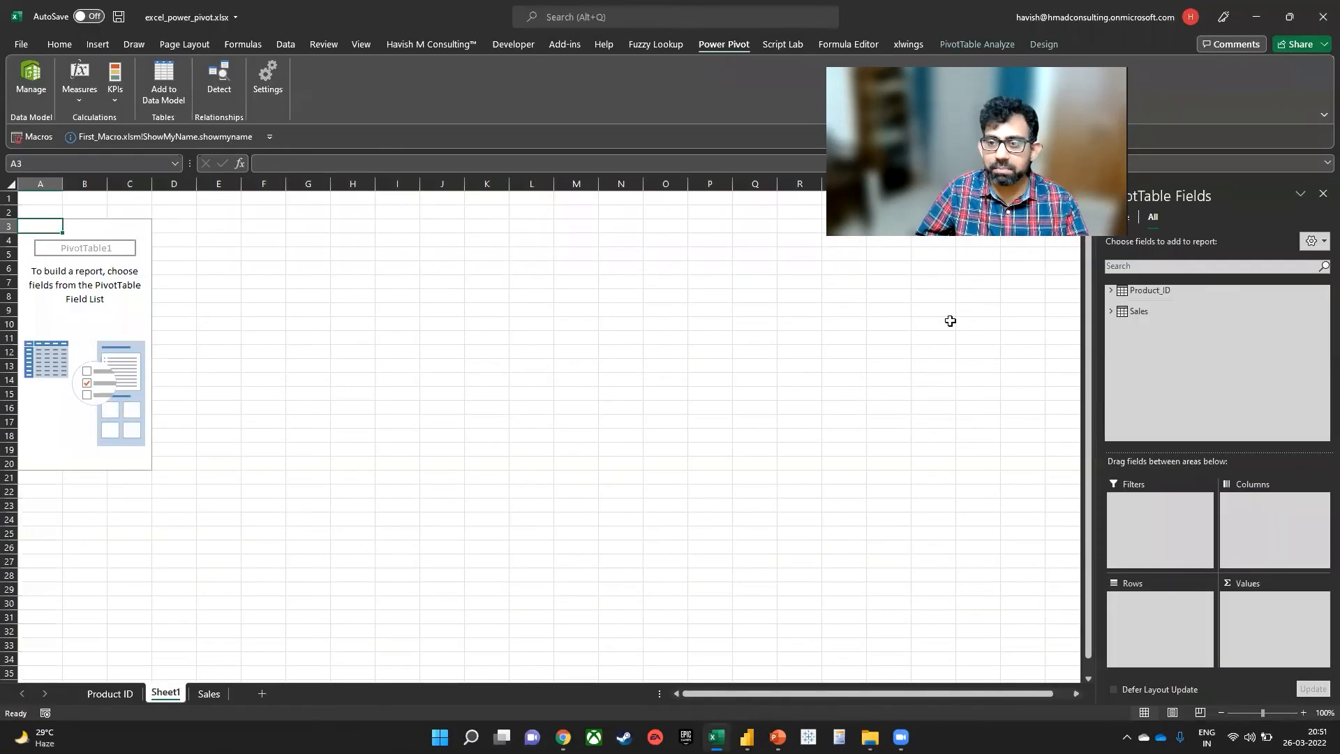
{"action": "left_click", "coordinate": [1110, 311]}
{"action": "left_click", "coordinate": [1110, 290]}
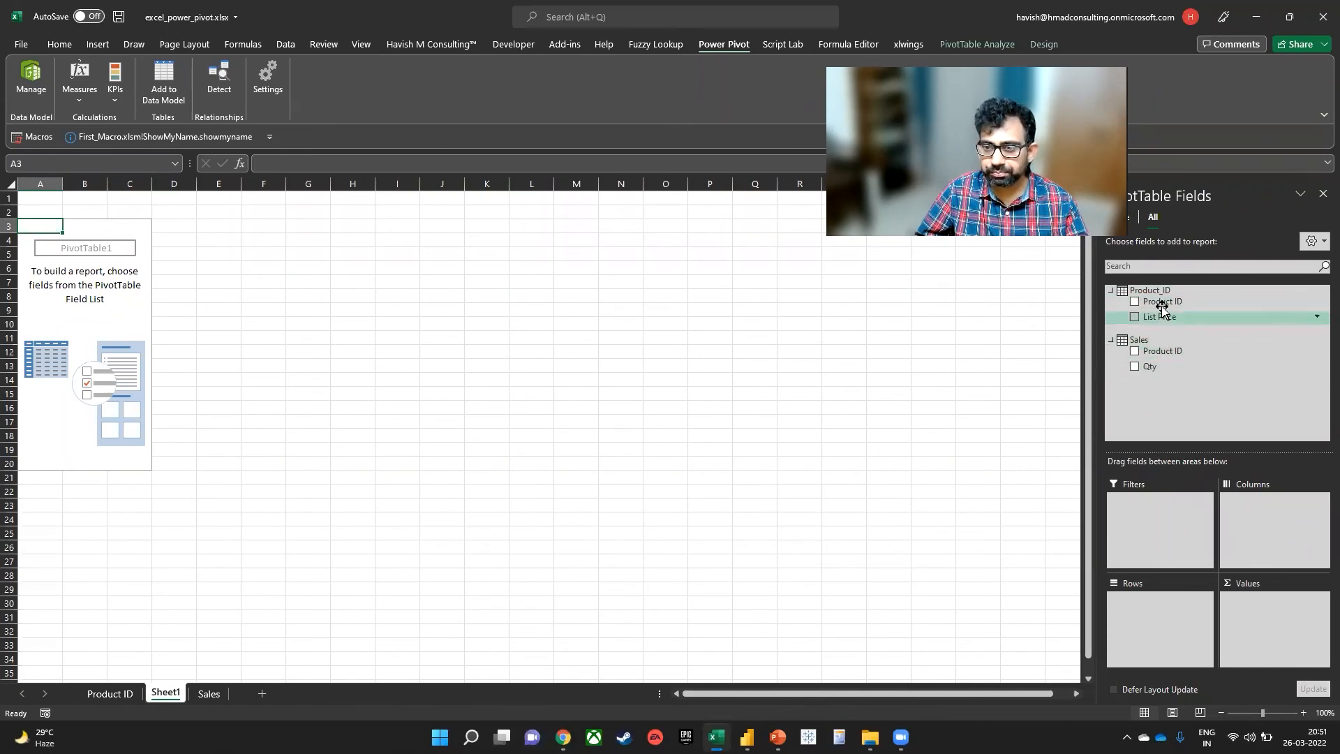
{"action": "left_click_drag", "start_coordinate": [1162, 302], "coordinate": [1148, 621]}
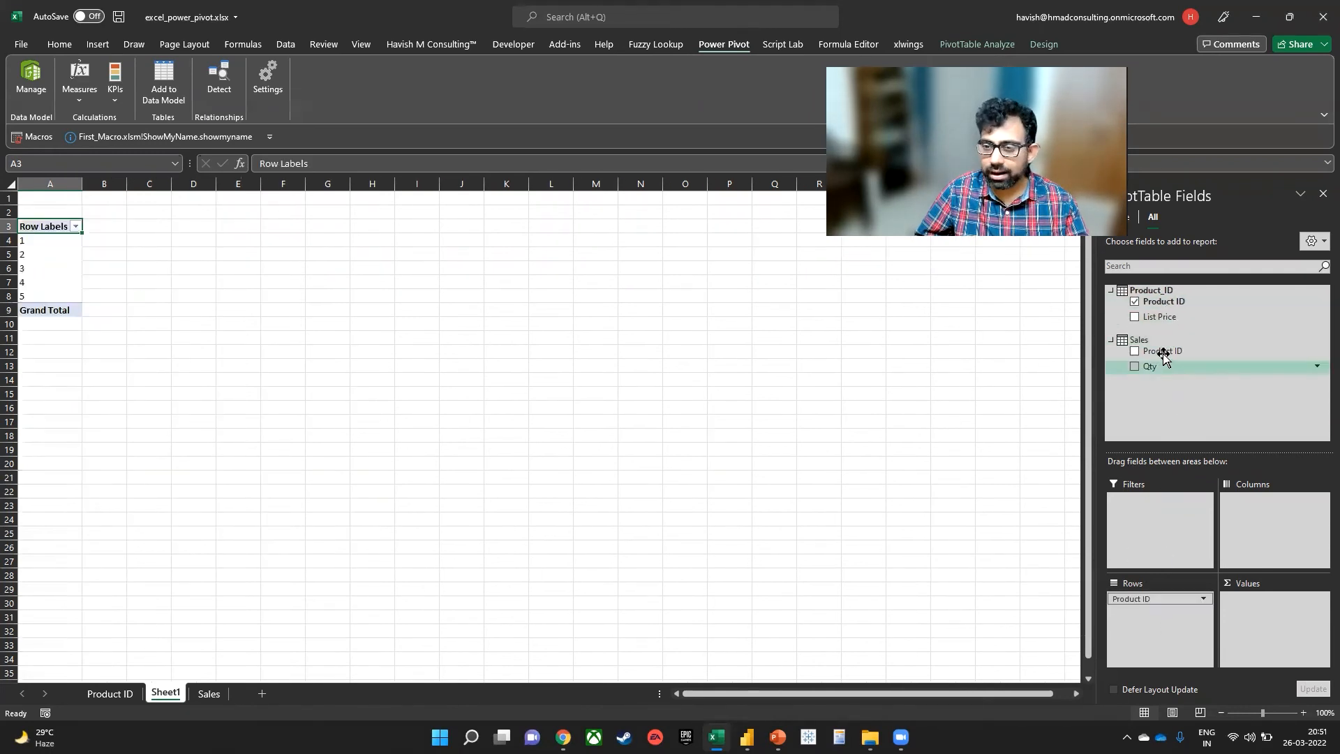
{"action": "left_click_drag", "start_coordinate": [1153, 367], "coordinate": [1255, 614]}
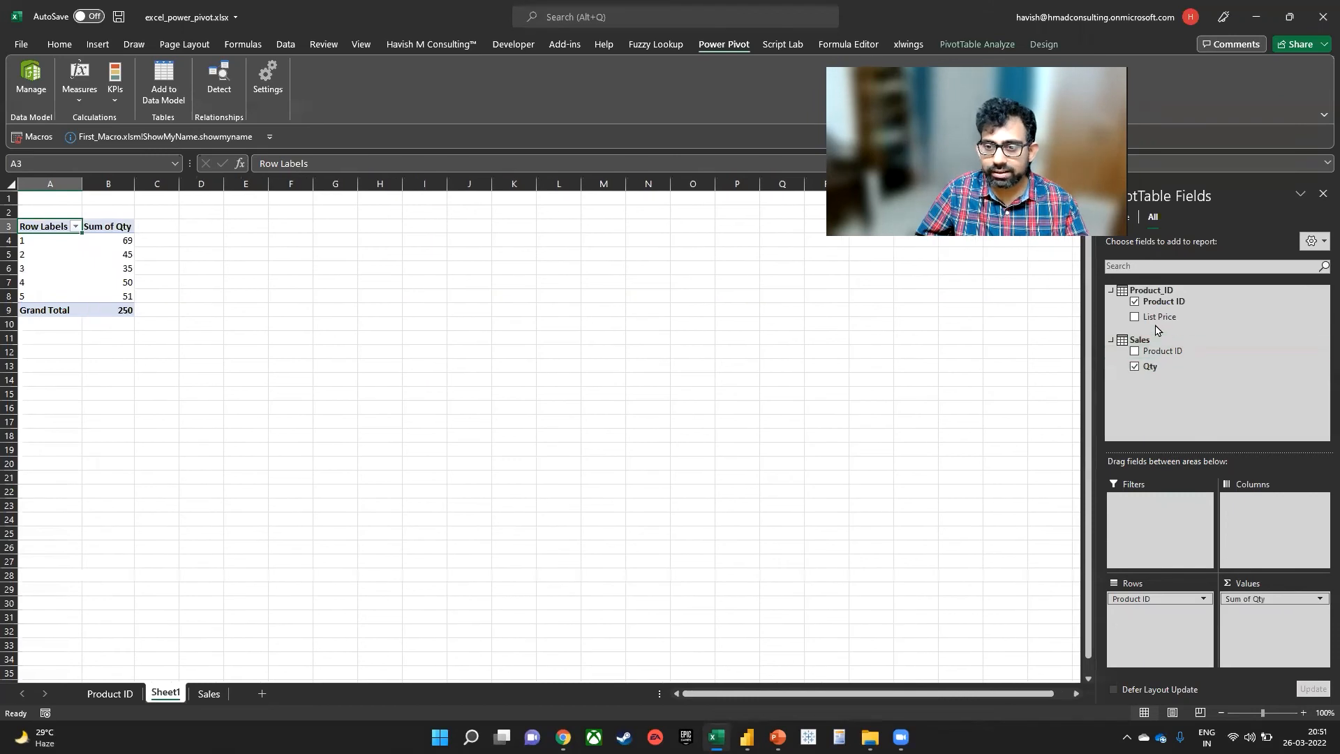
{"action": "left_click_drag", "start_coordinate": [1160, 318], "coordinate": [1223, 635]}
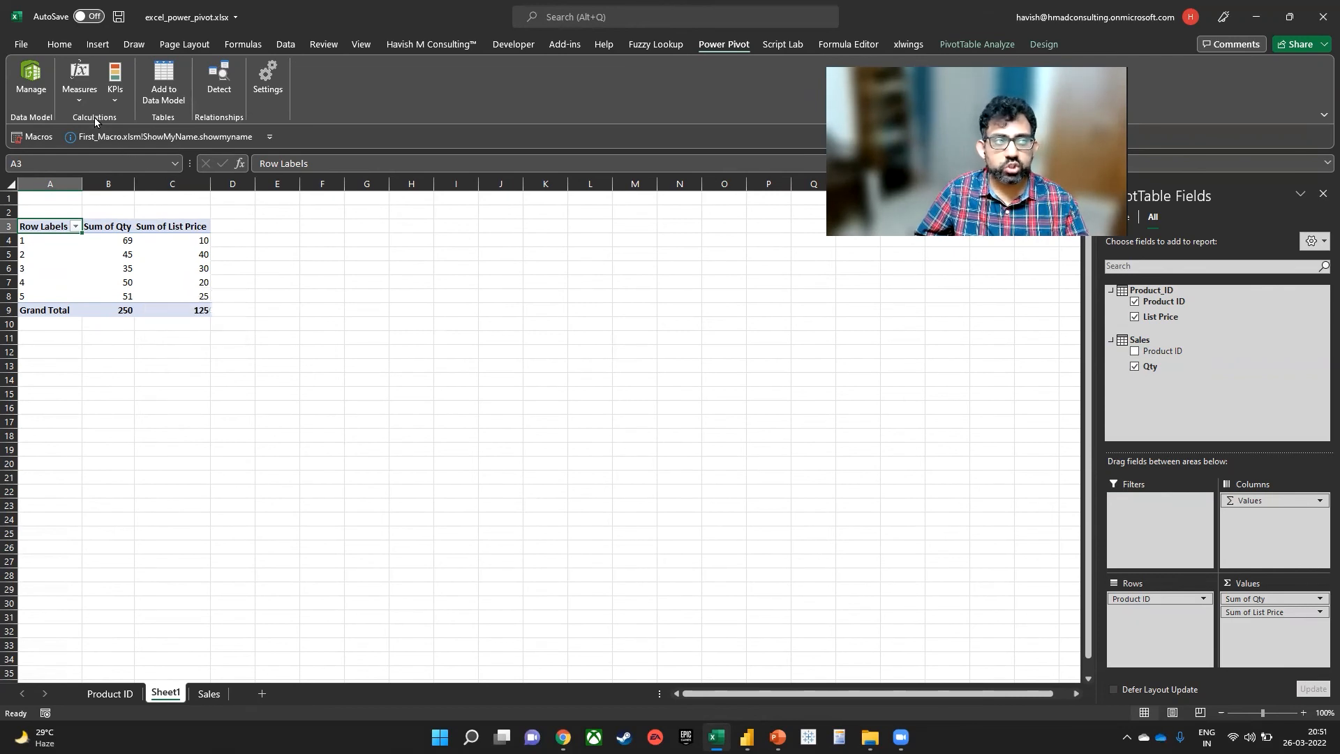
- Create a new measure in the Sales table and name it Total Sales
{"action": "left_click", "coordinate": [79, 98]}
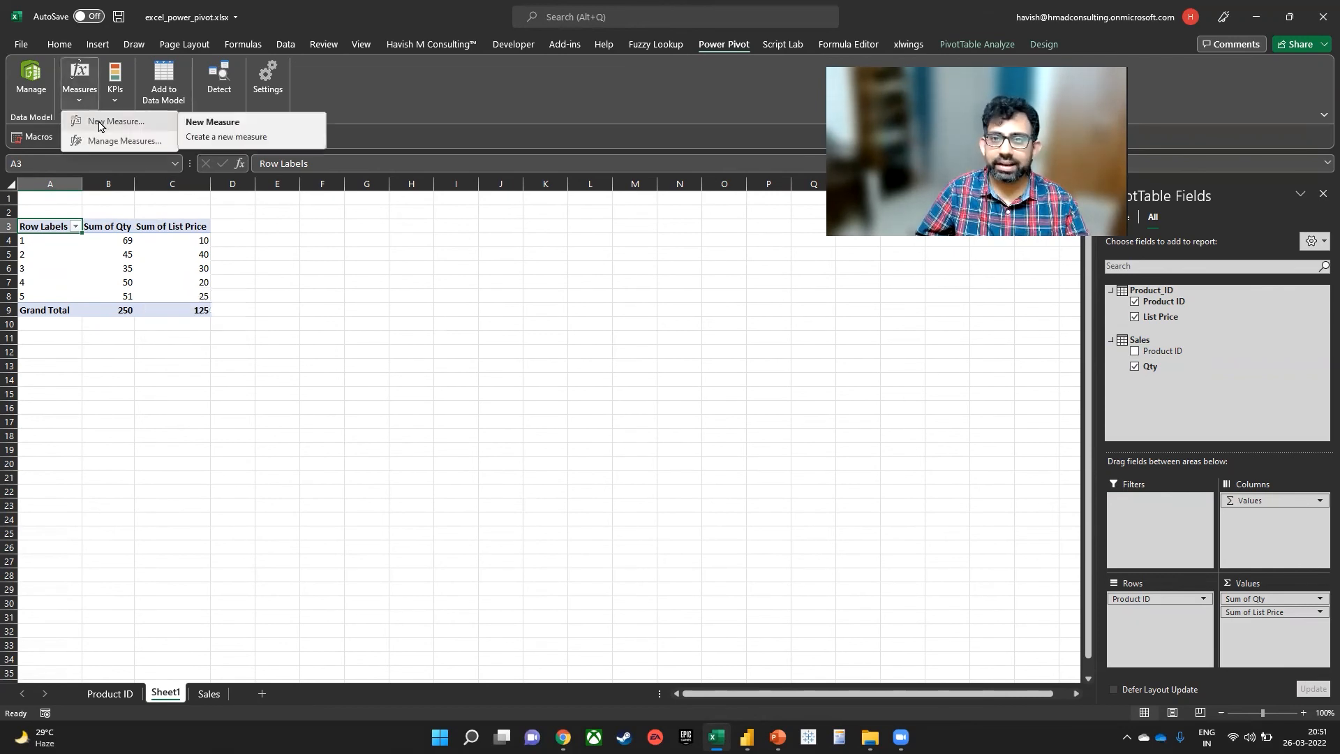
{"action": "left_click", "coordinate": [98, 123]}
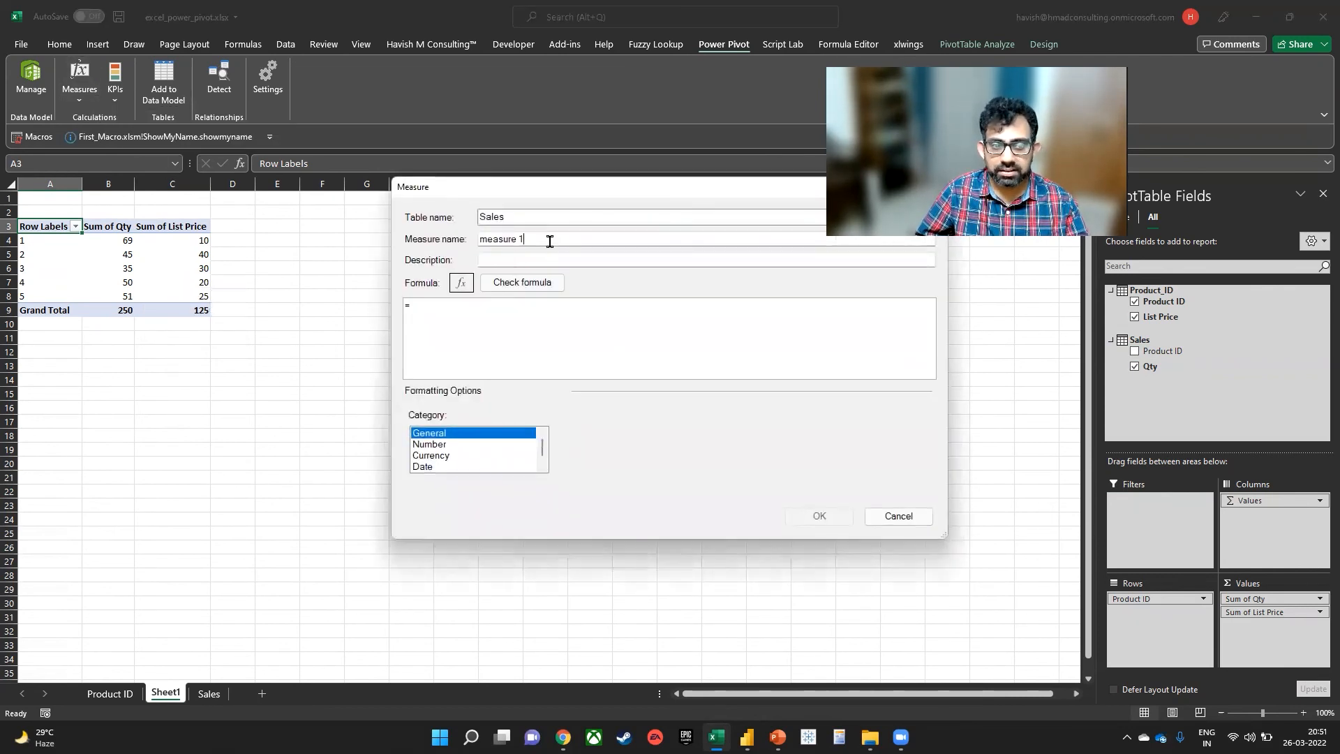
{"action": "key", "text": "ctrl+a"}
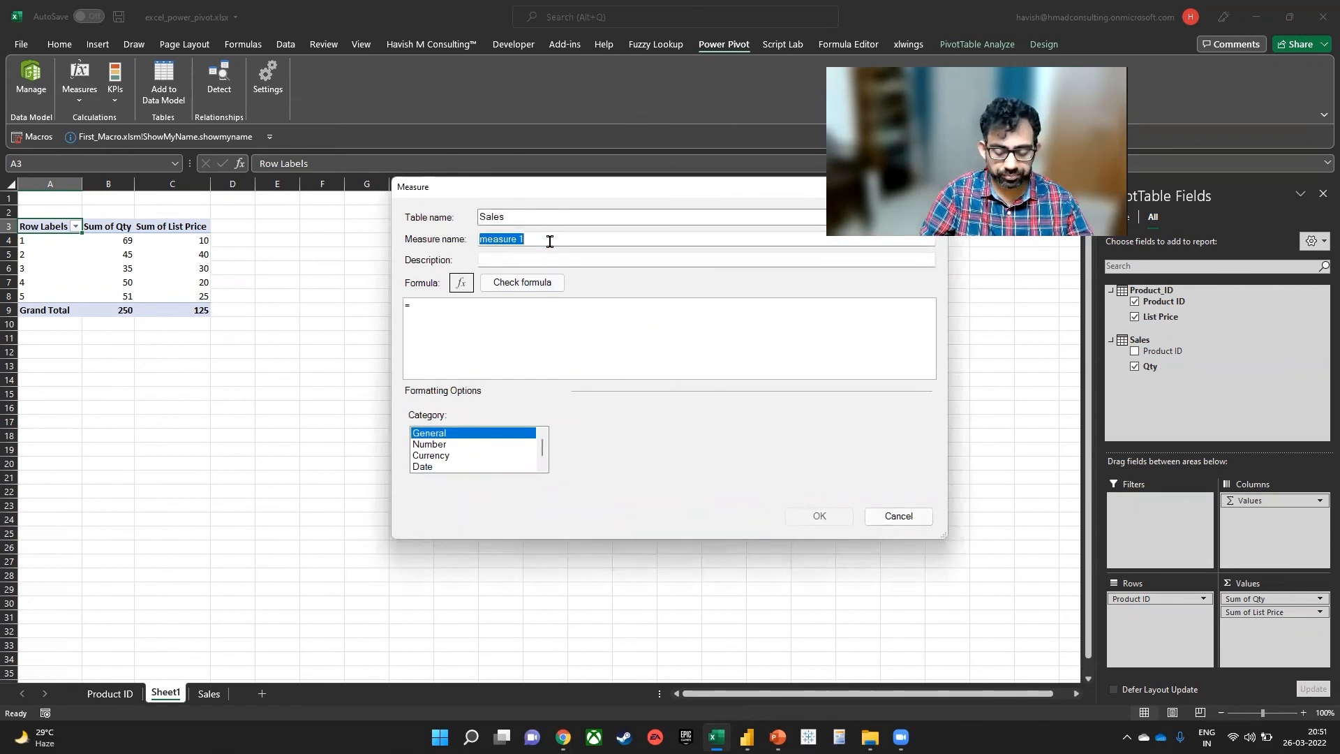
{"action": "type", "text": "Total Sales"}
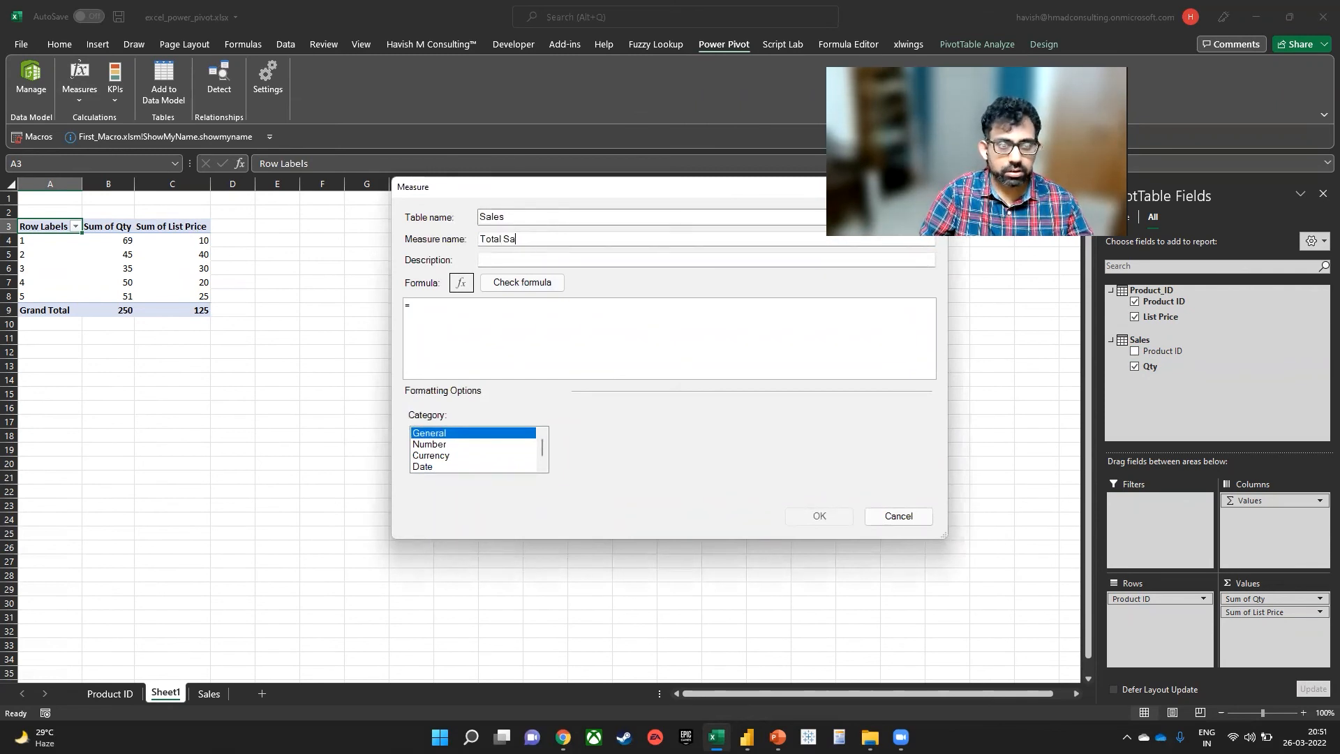
- Begin the Total Sales measure's formula with SUMX over the Sales table
{"action": "left_click", "coordinate": [633, 350]}
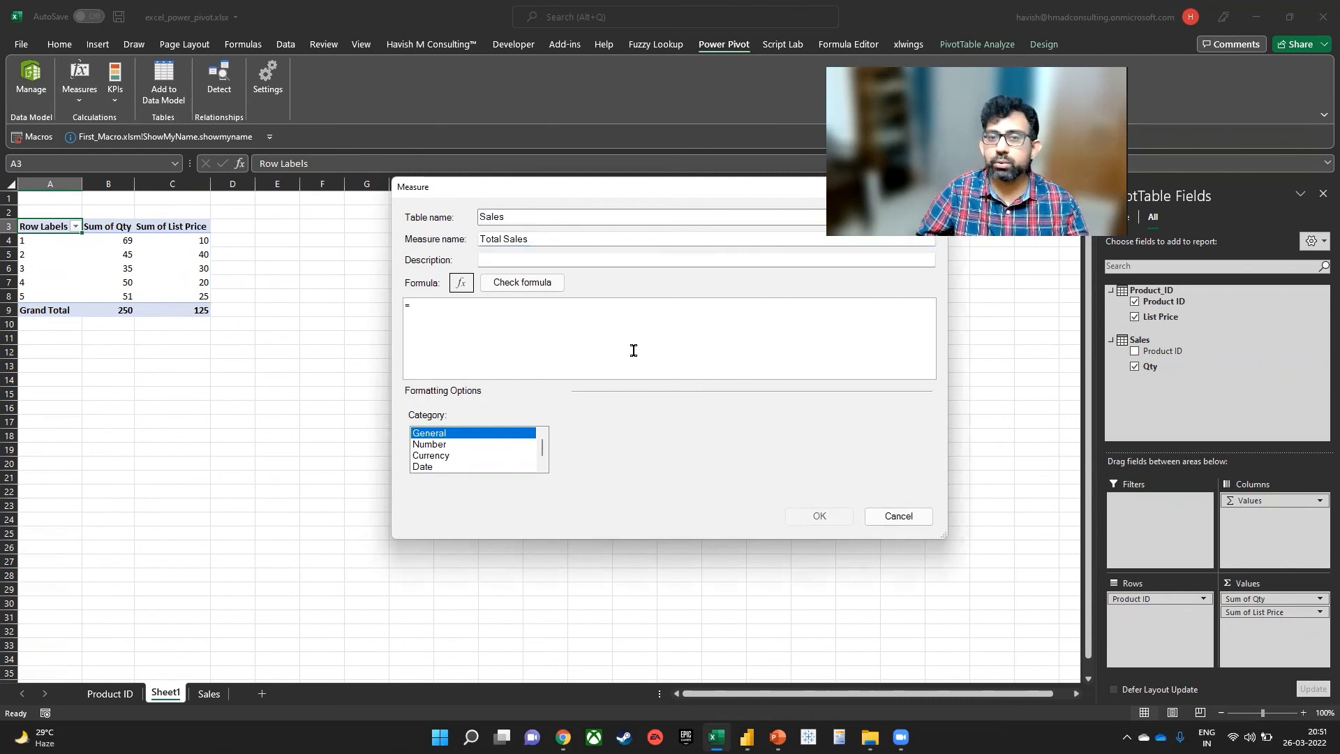
{"action": "type", "text": "sum"}
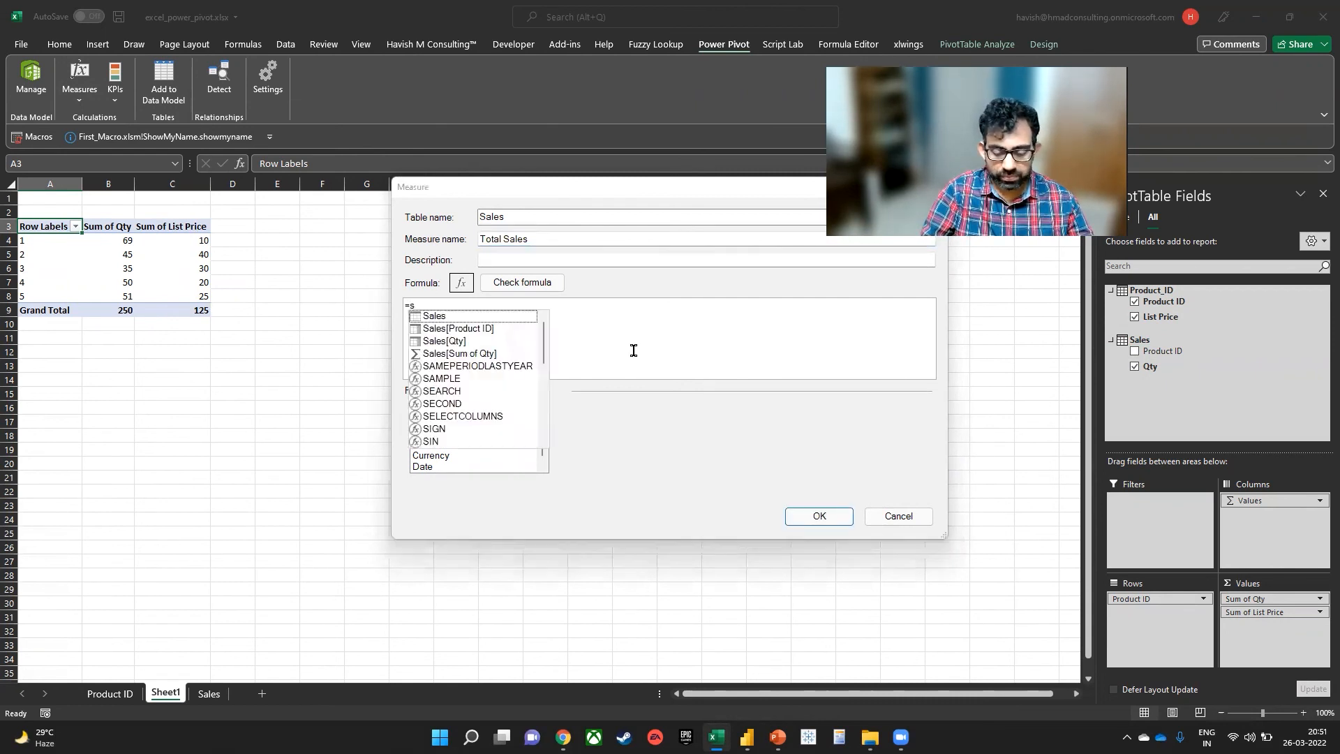
{"action": "key", "text": "Down"}
{"action": "key", "text": "Down"}
{"action": "key", "text": "Down"}
{"action": "key", "text": "Down"}
{"action": "key", "text": "Down"}
{"action": "key", "text": "Tab"}
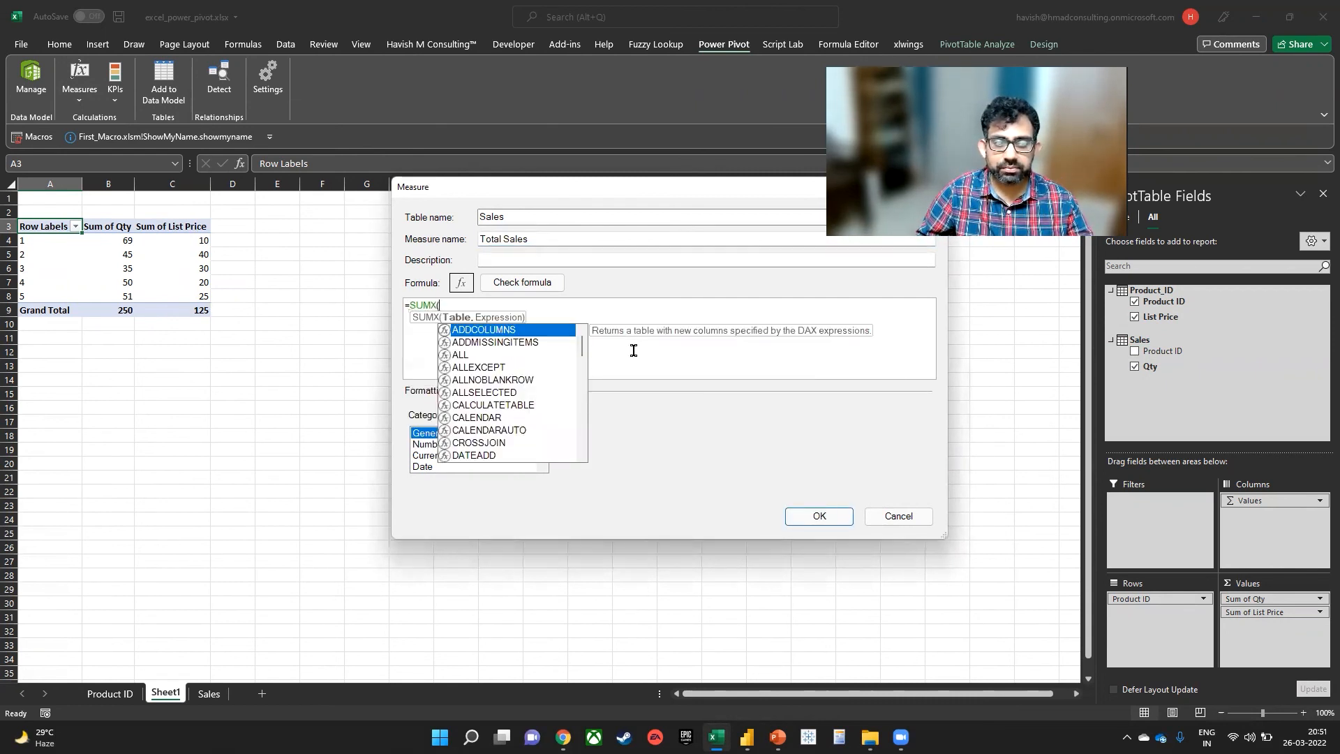
{"action": "type", "text": "sales"}
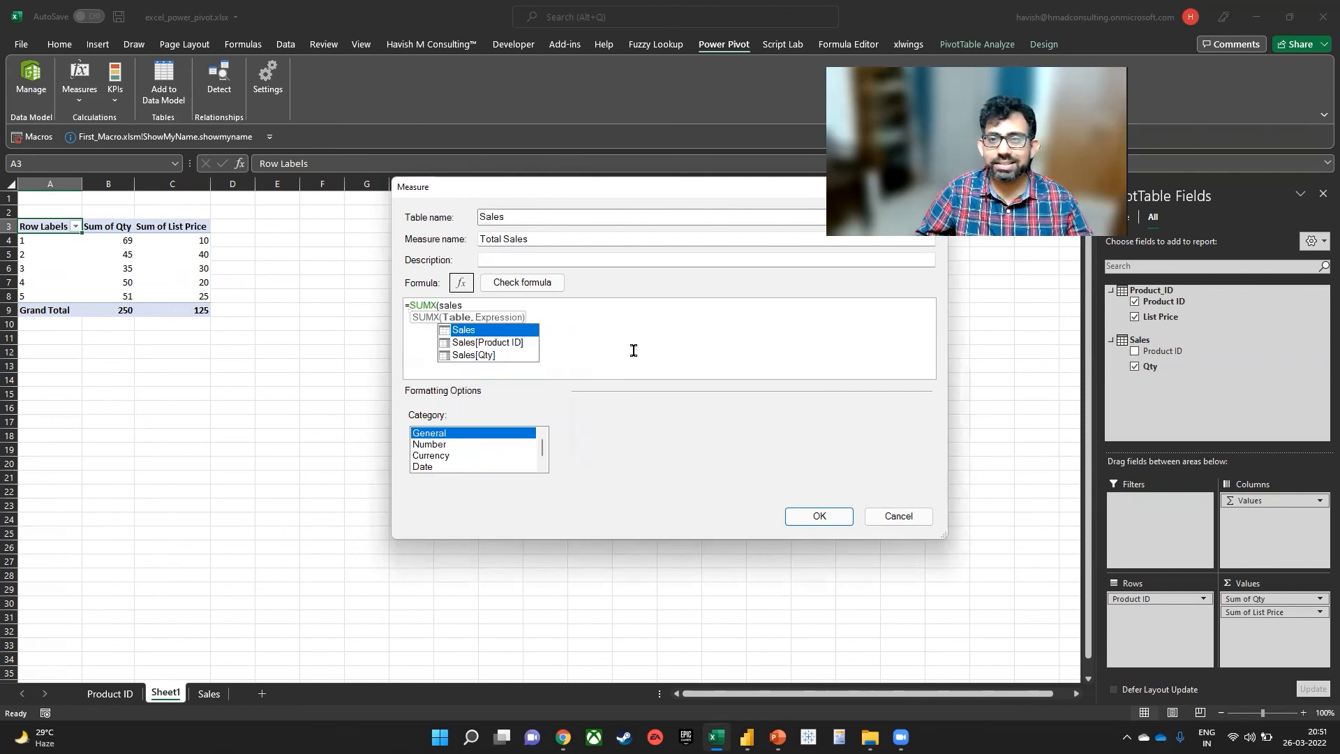
{"action": "key", "text": "Tab"}
{"action": "type", "text": ", "}
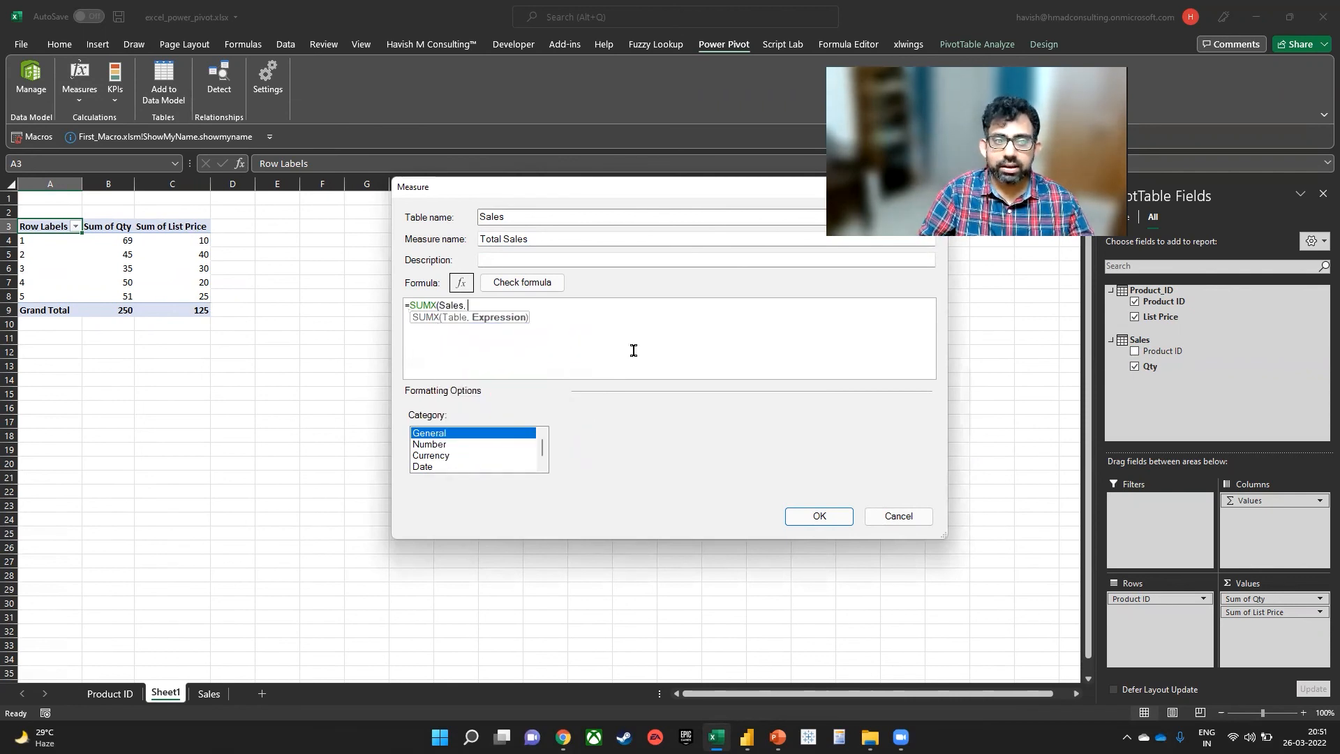
- Complete the SUMX expression as Sales[Qty] * RELATED(Product_ID[List Price]), check the formula and save the measure
{"action": "type", "text": "qty"}
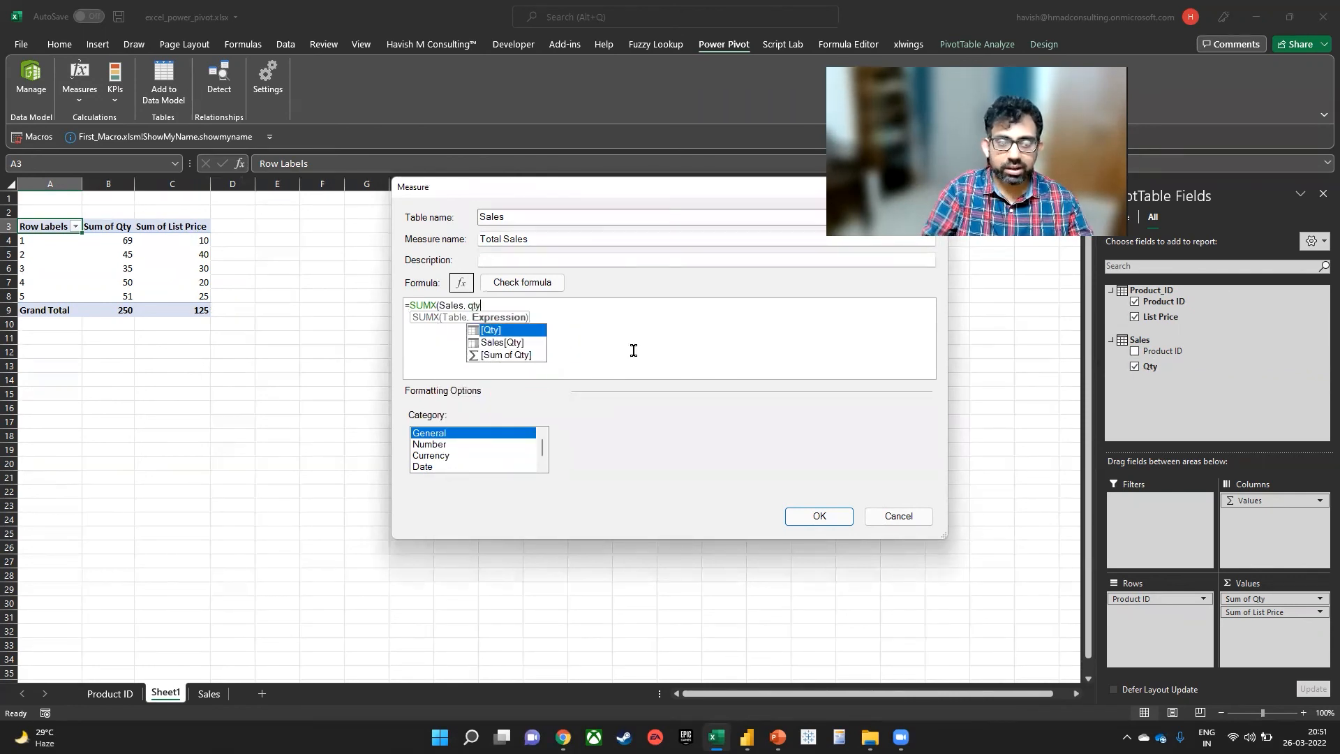
{"action": "key", "text": "Down"}
{"action": "key", "text": "Tab"}
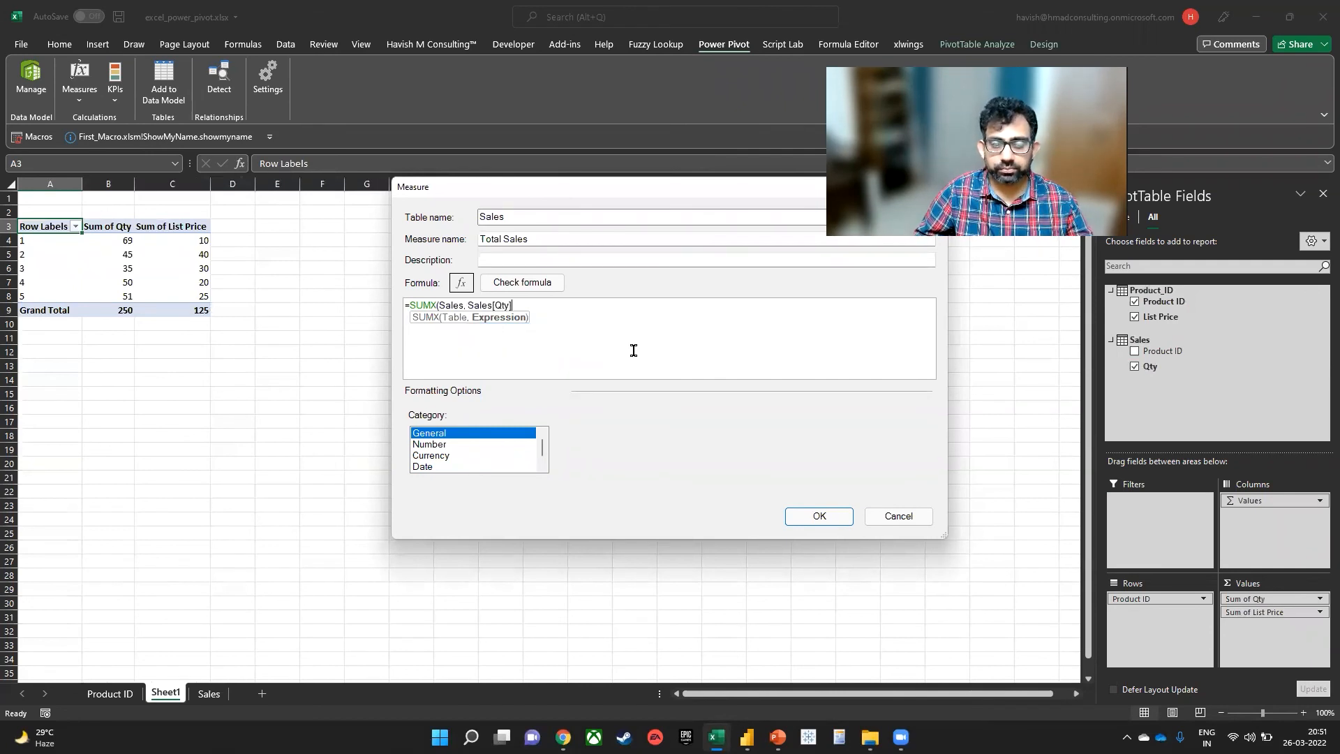
{"action": "type", "text": "* relate"}
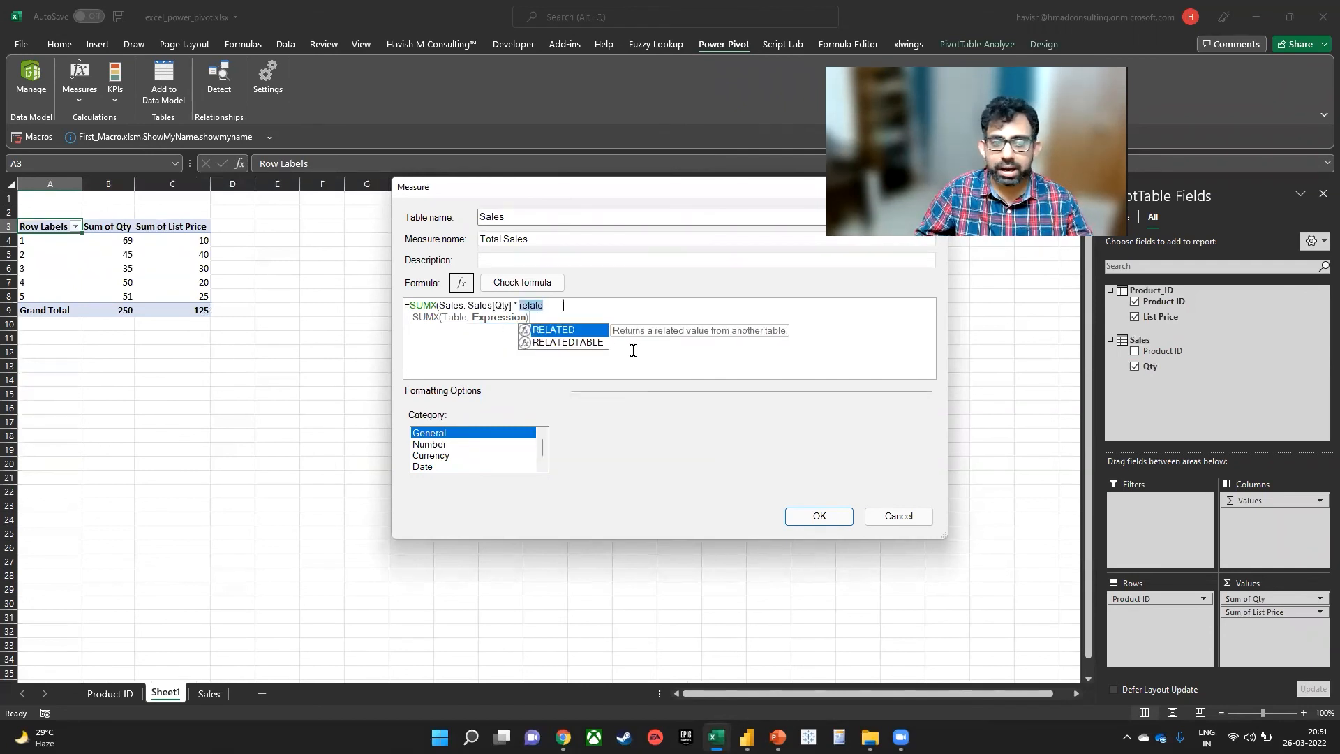
{"action": "key", "text": "Tab"}
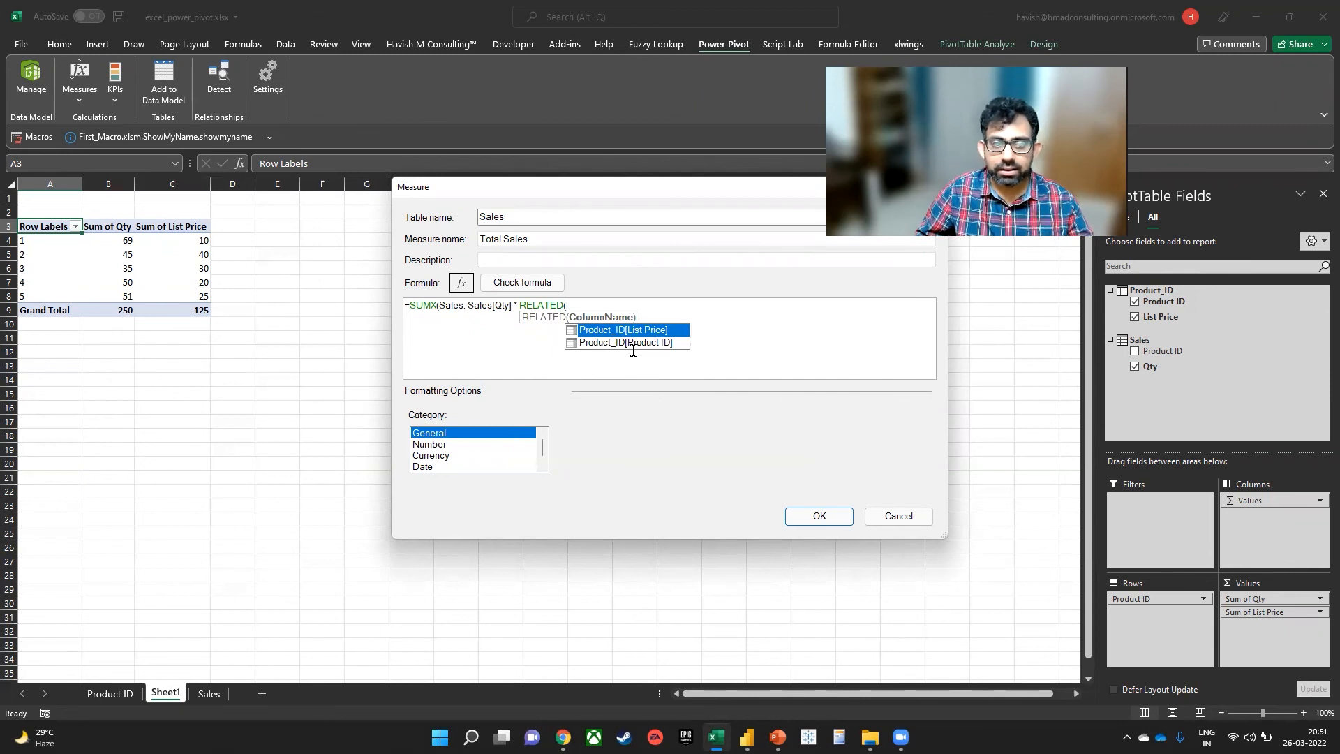
{"action": "key", "text": "Tab"}
{"action": "type", "text": "))"}
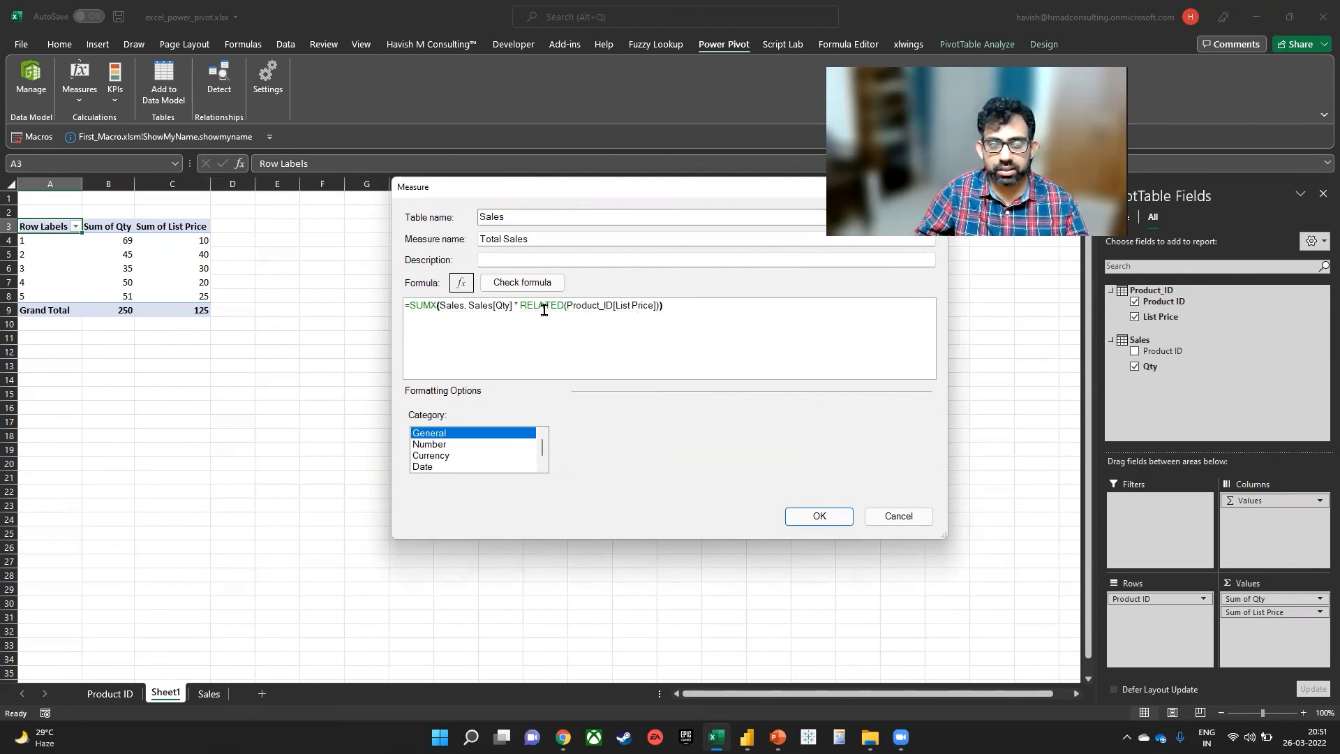
{"action": "left_click", "coordinate": [523, 287]}
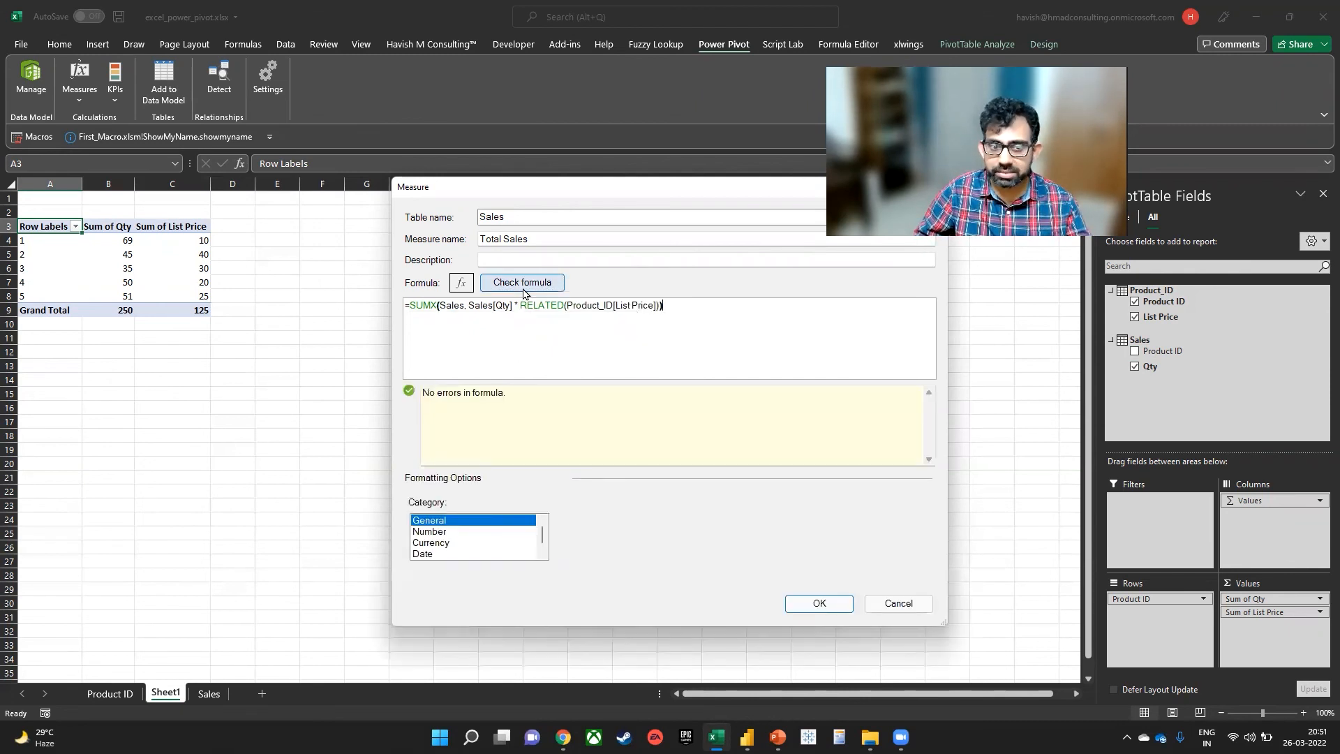
{"action": "key", "text": "Return"}
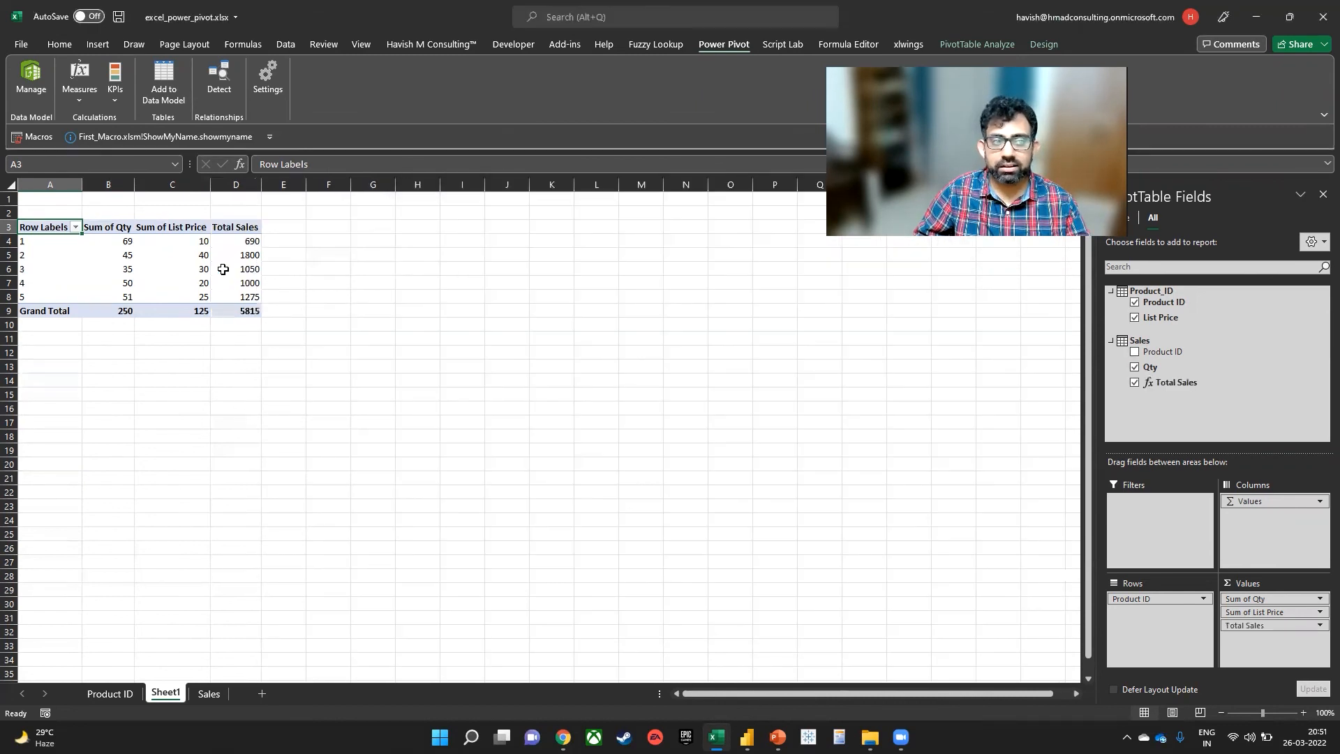